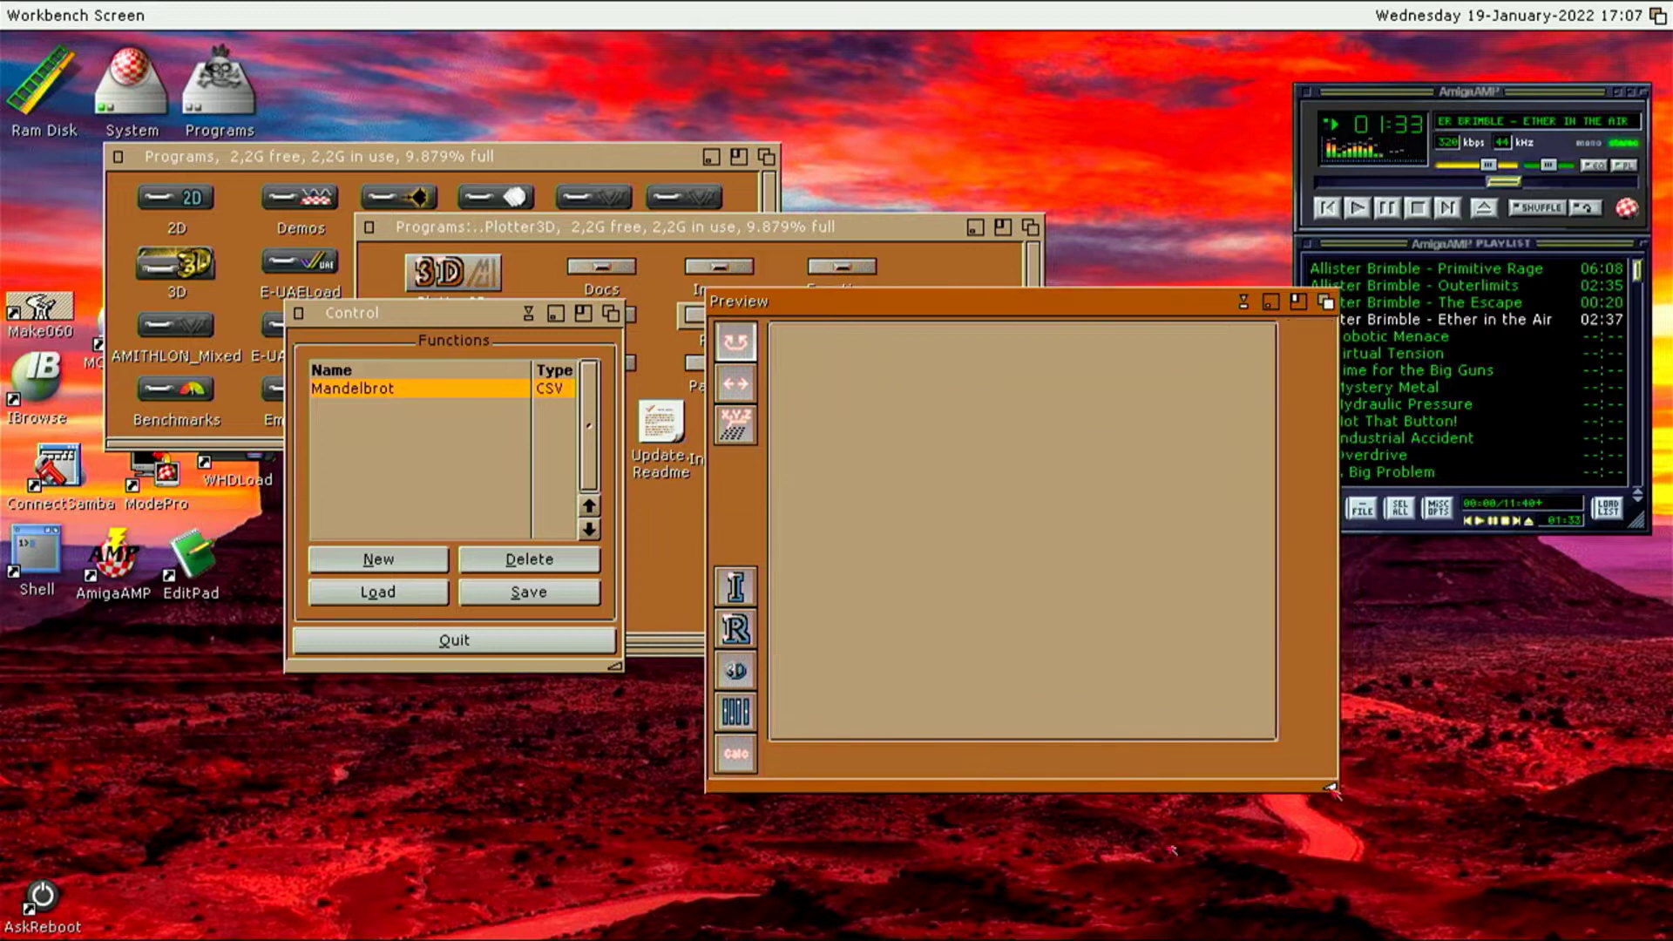
Draw the Mandelbrot function as a complex preview using the Random color type
left_click(736, 755)
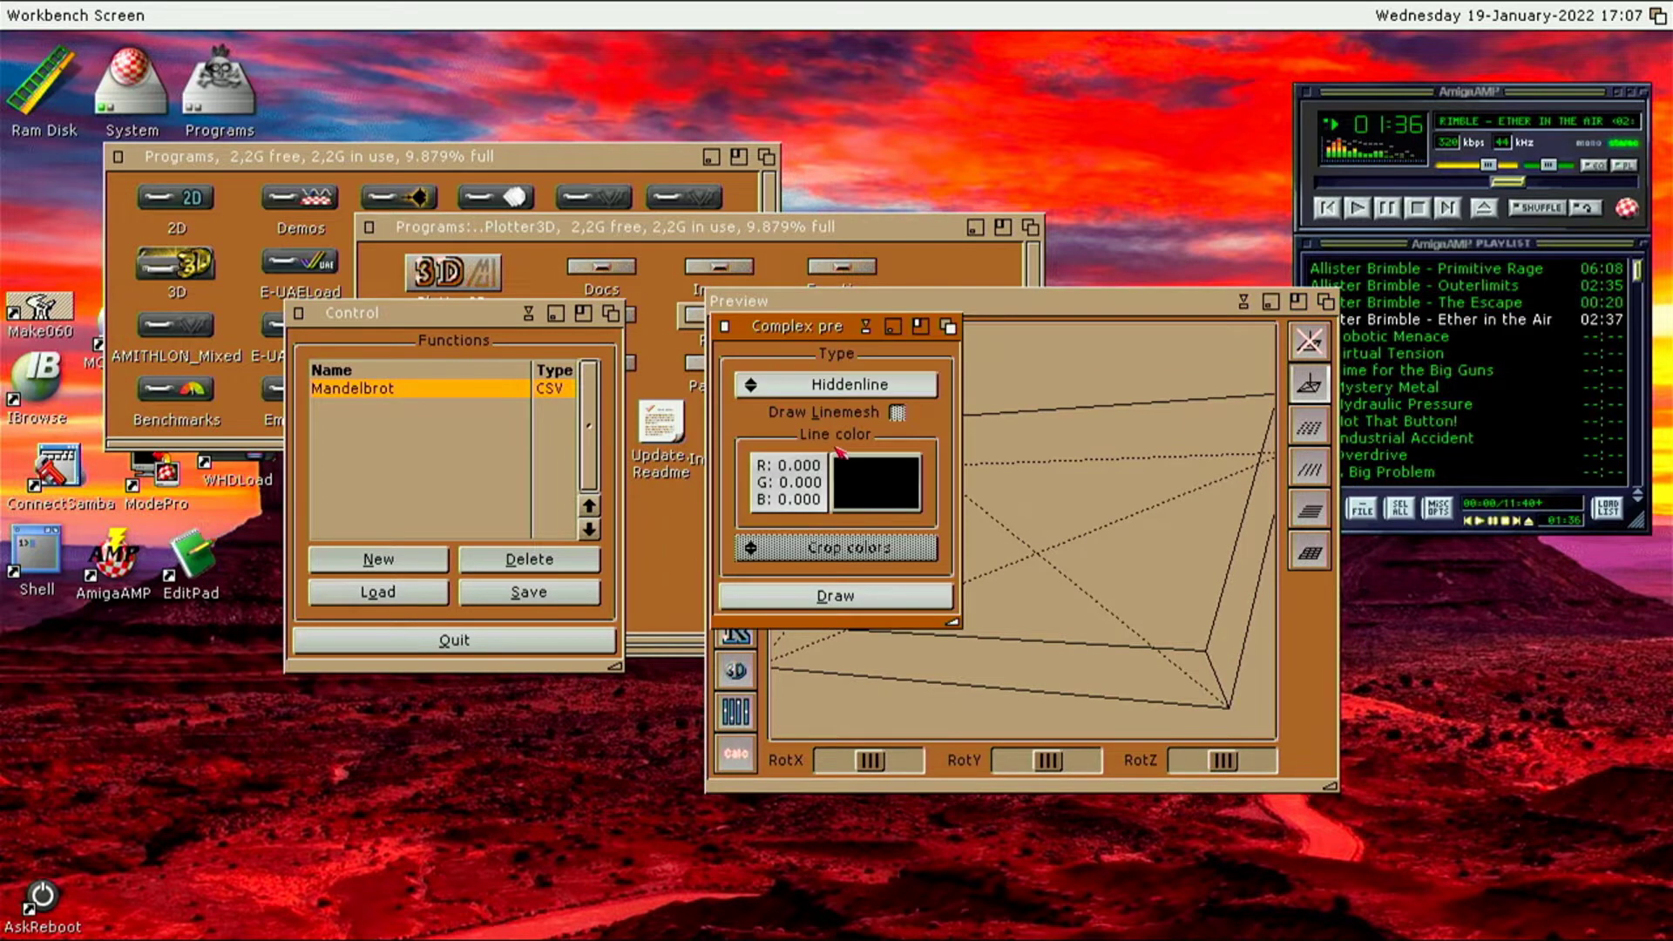
left_click(859, 393)
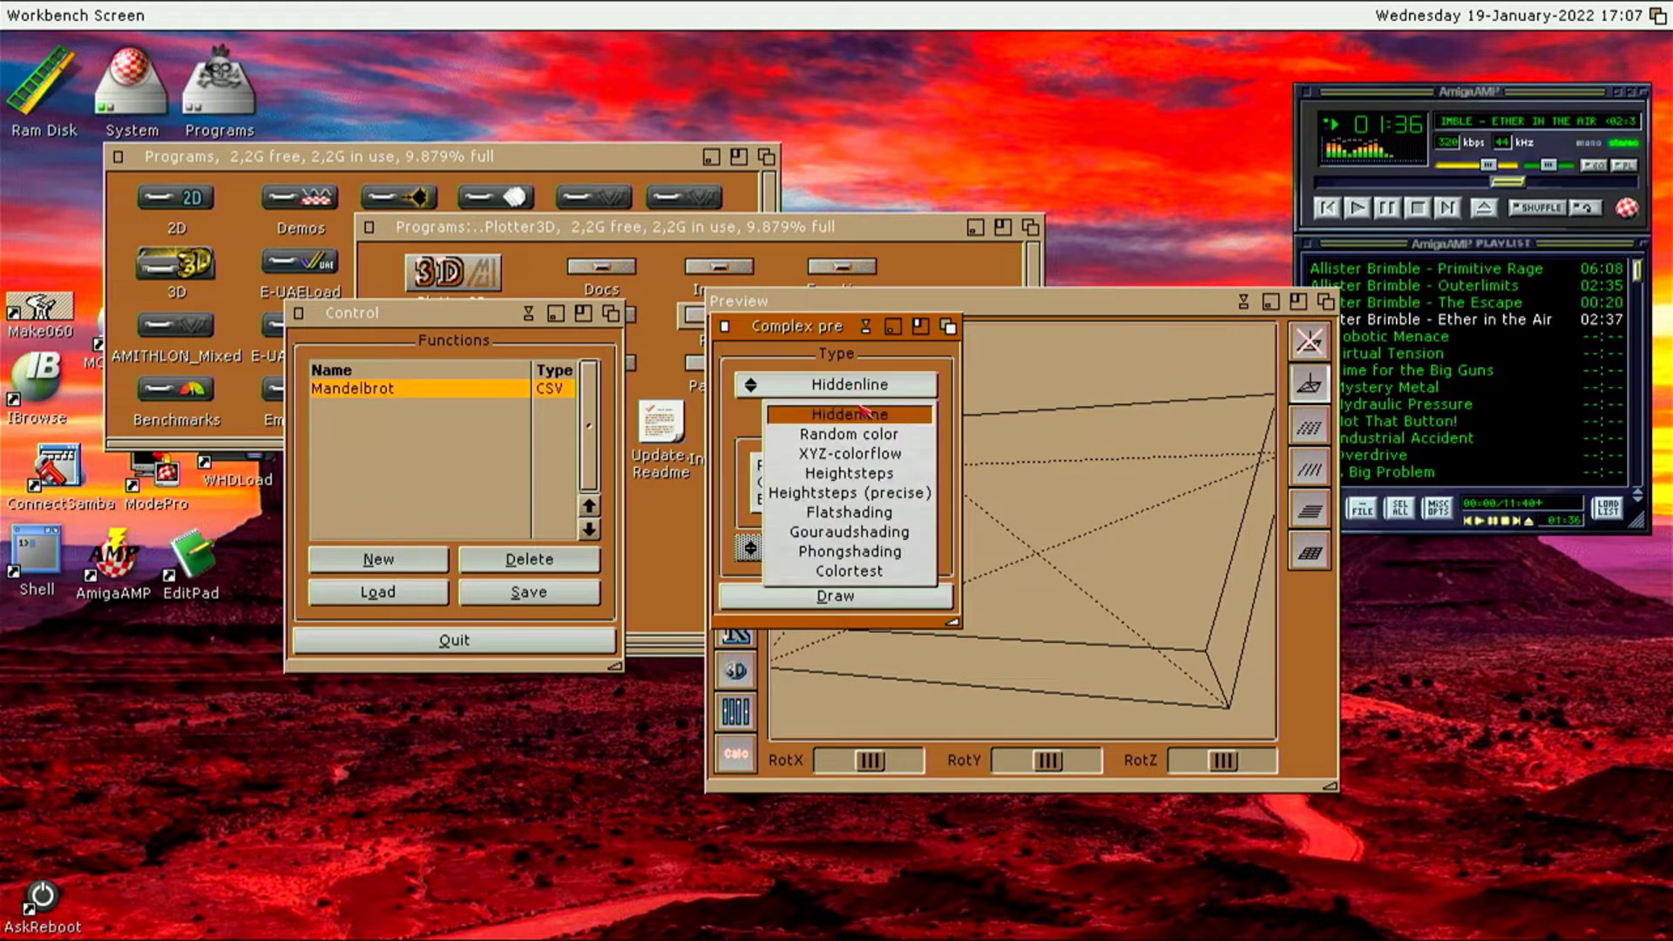
left_click(854, 434)
left_click(854, 594)
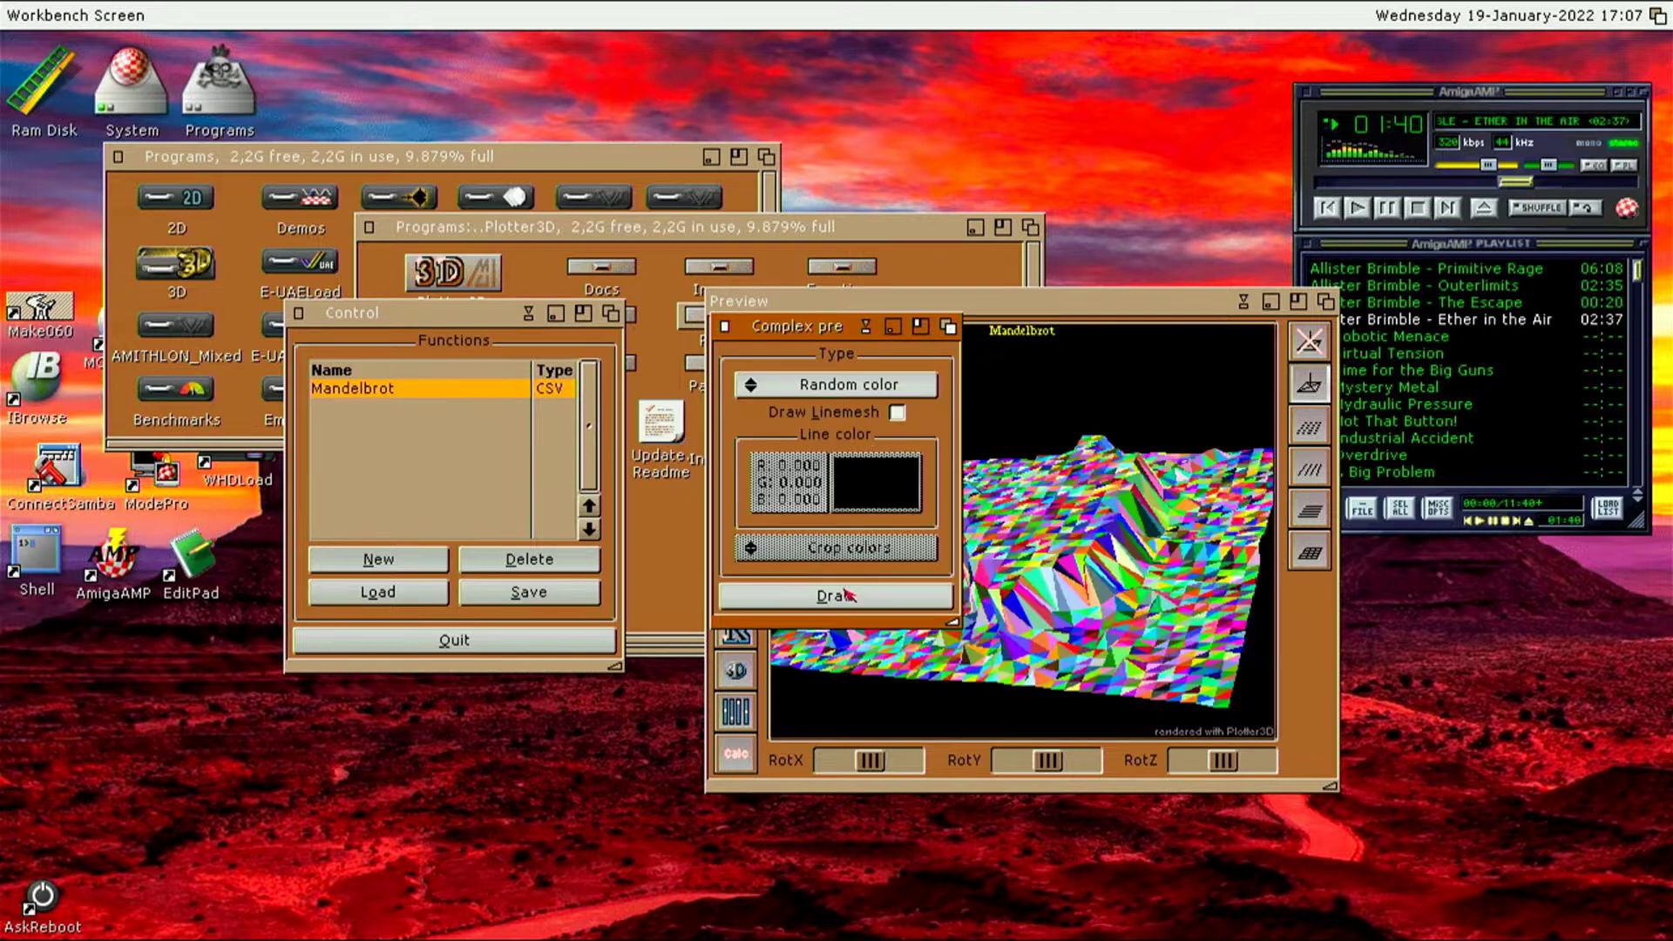
Reposition the windows to uncover the Mandelbrot preview, minimize the AmigaAMP player and close the complex preview settings
left_click_drag(1071, 307, 1026, 55)
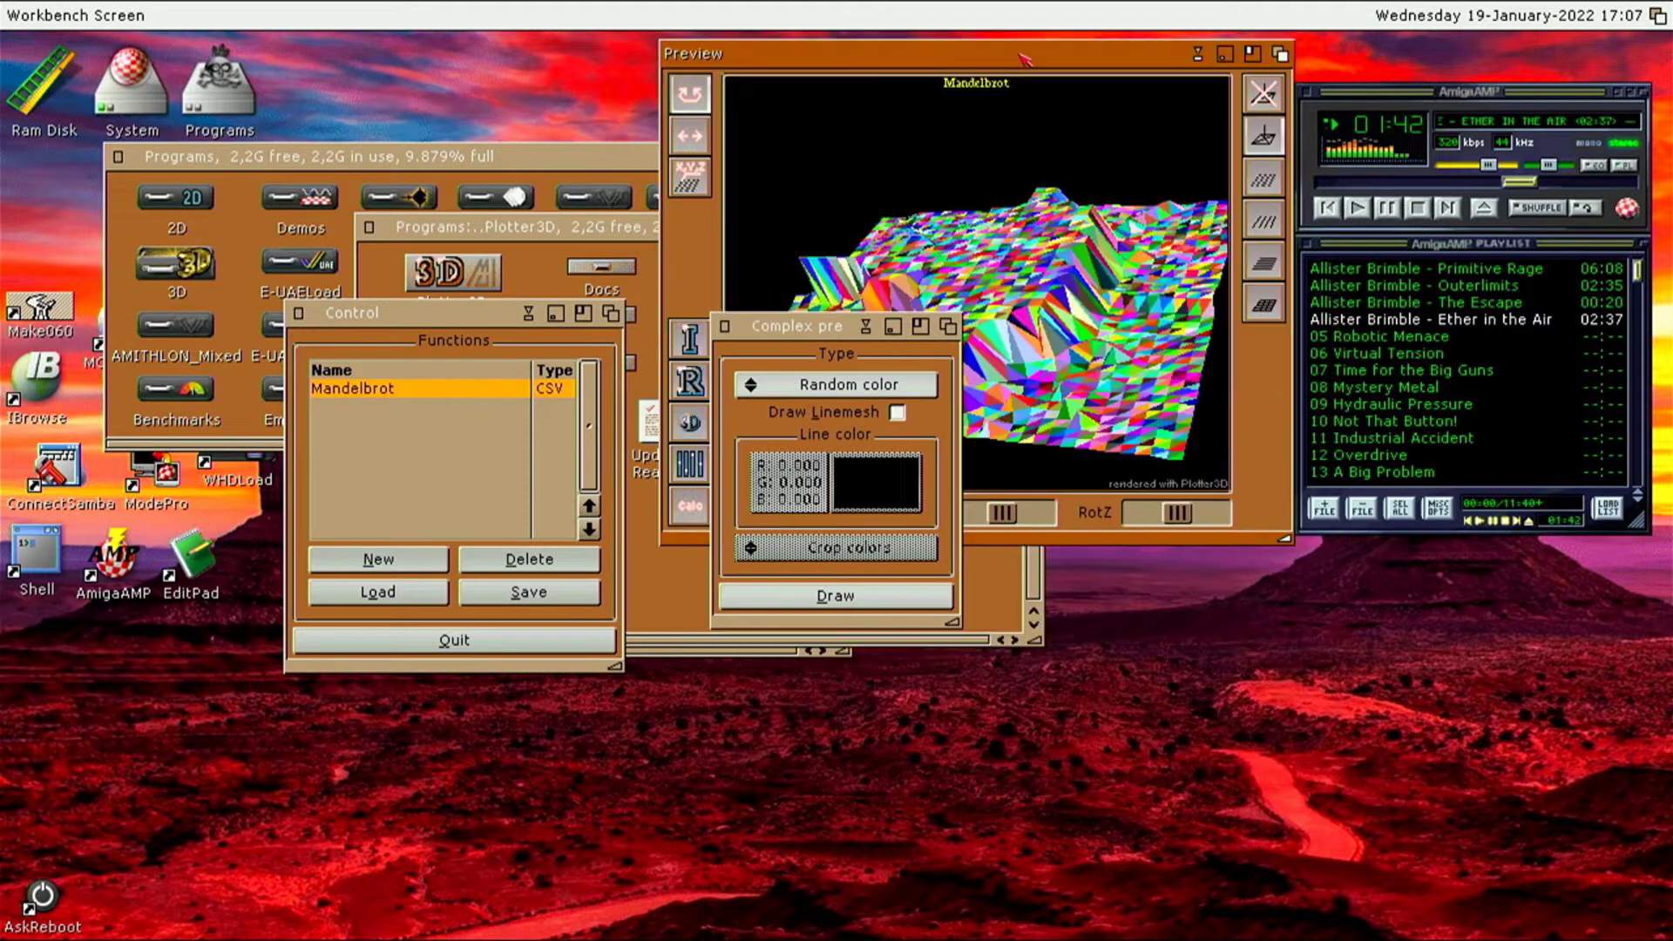
left_click_drag(781, 333, 658, 529)
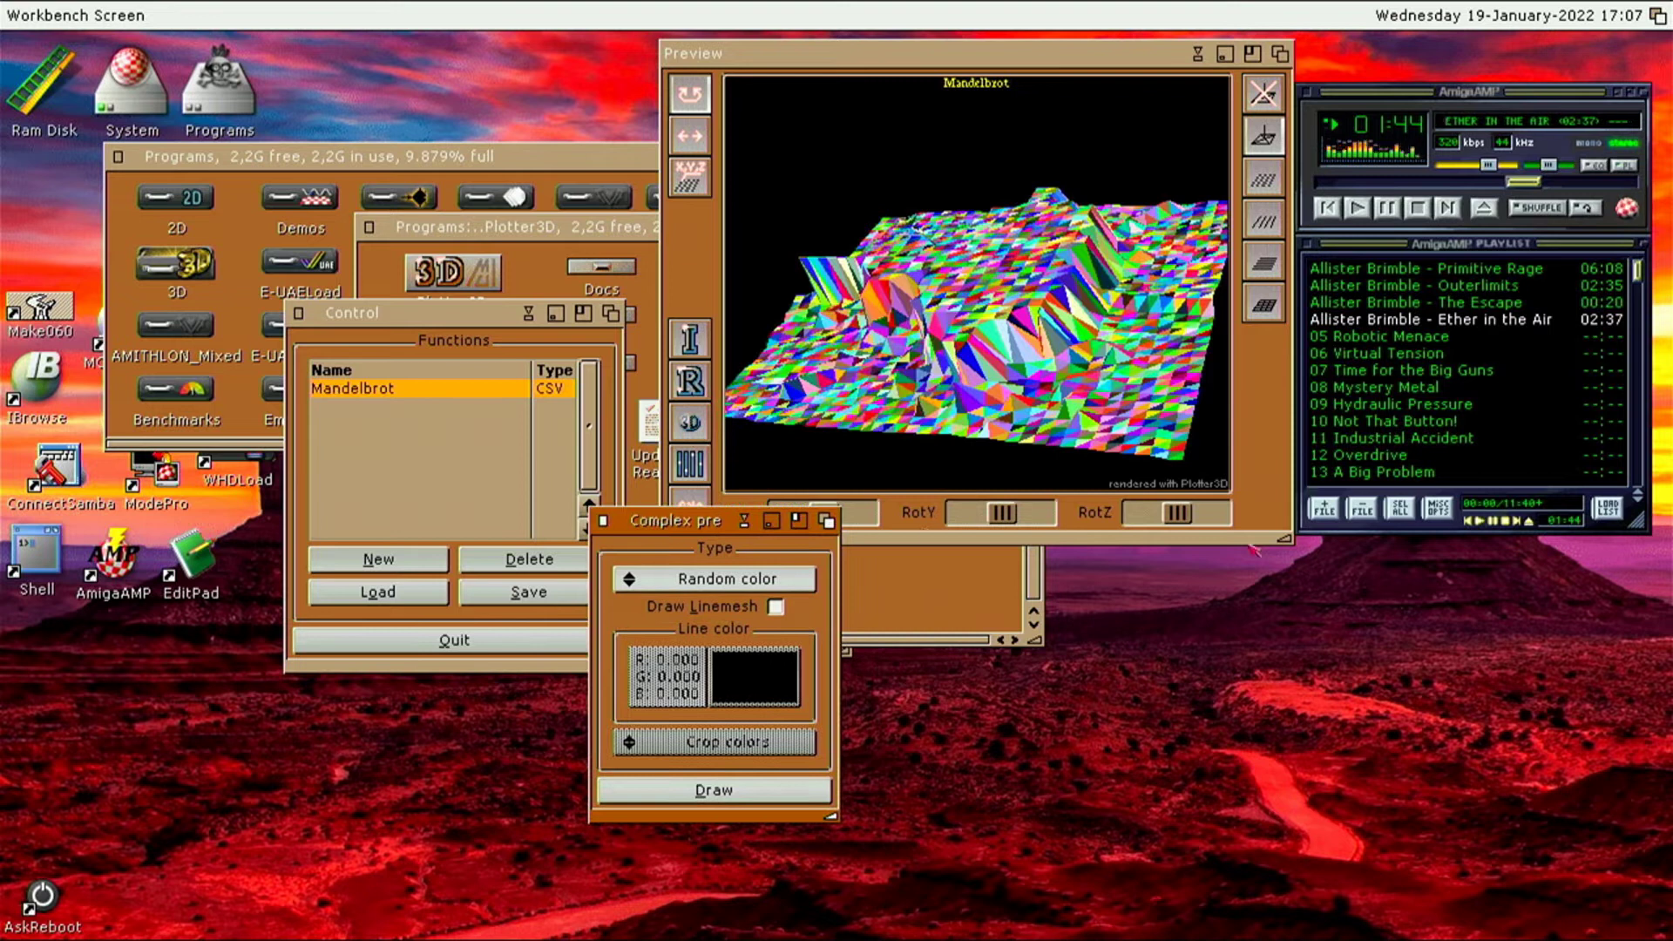
left_click(1619, 92)
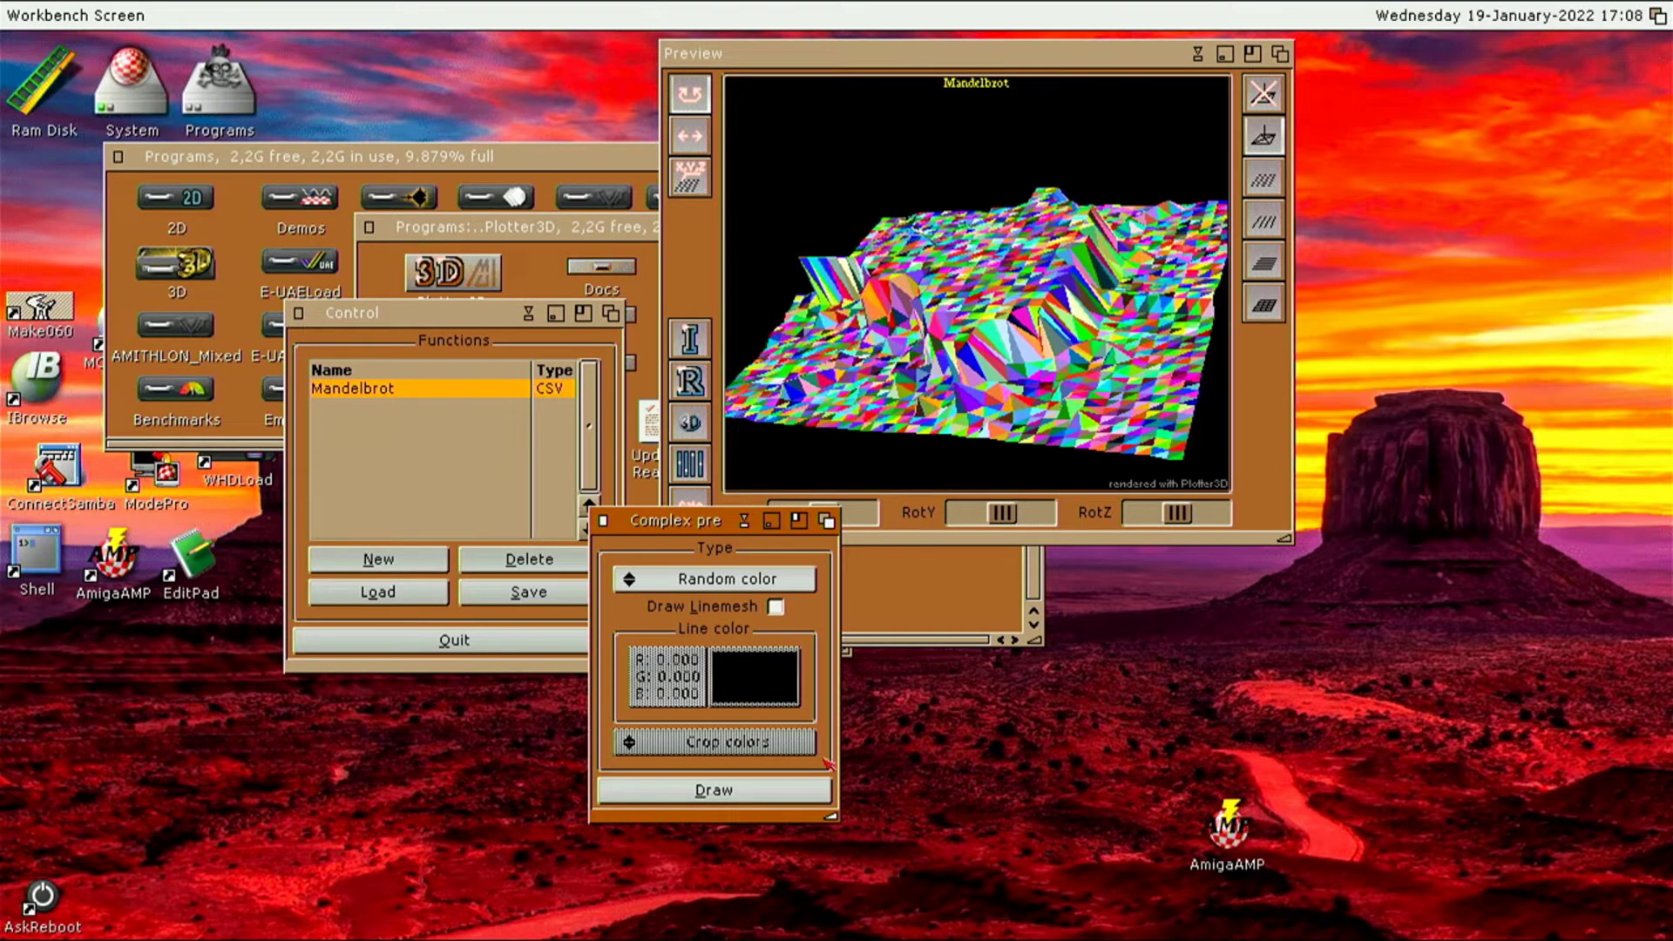
left_click_drag(830, 815, 1021, 816)
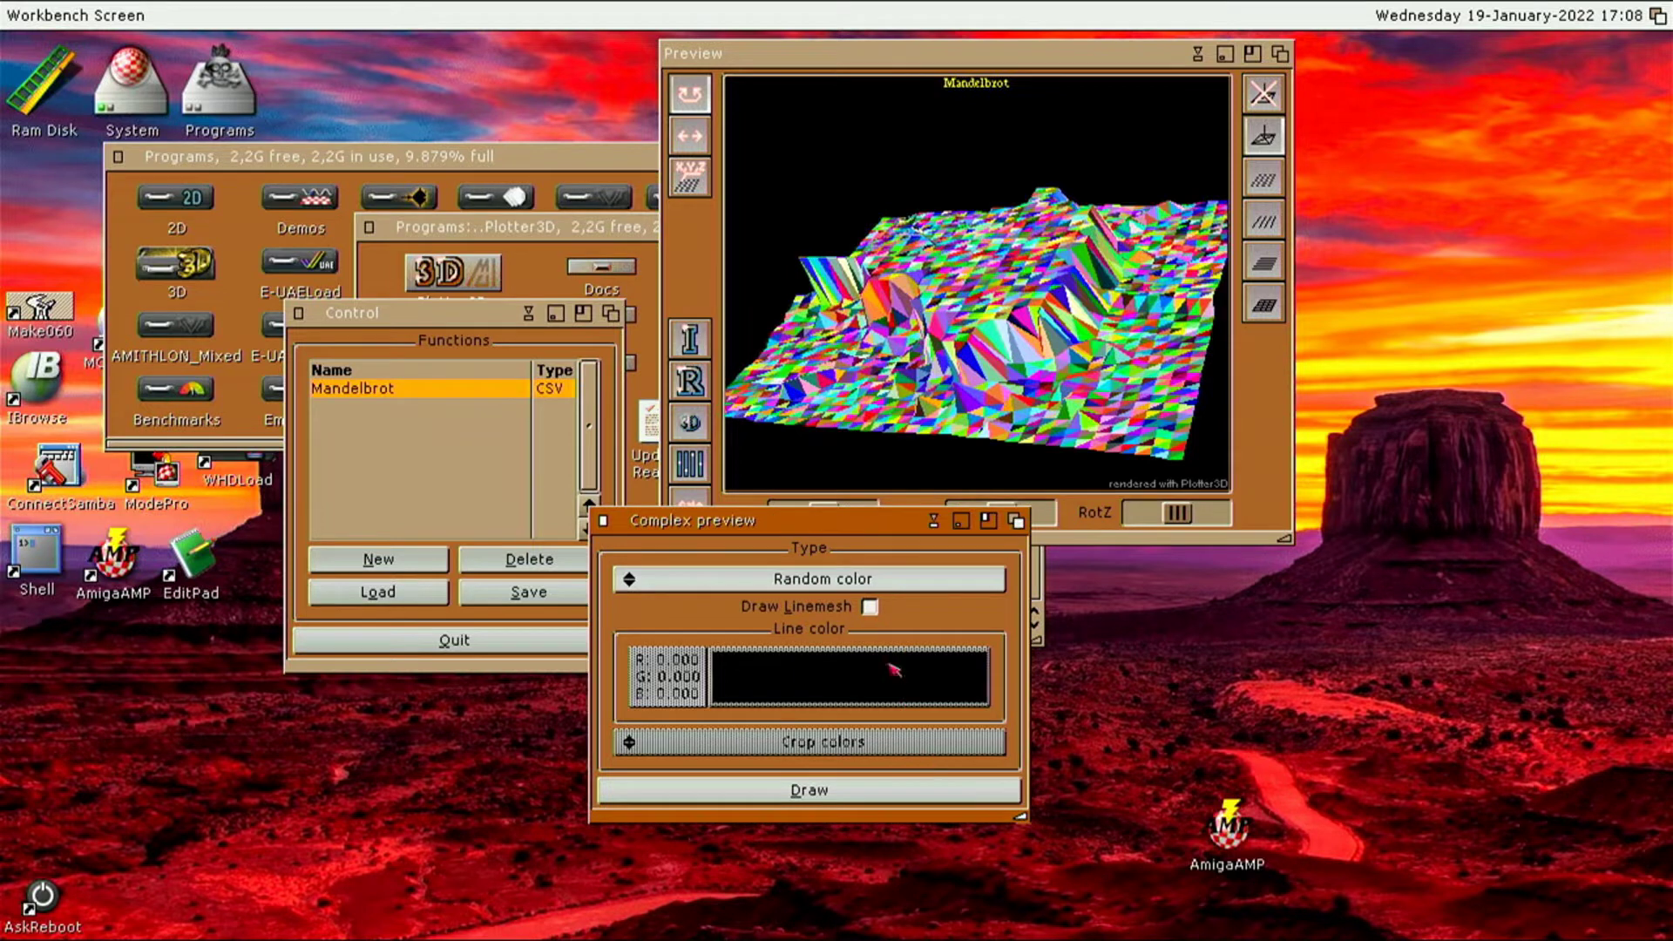
left_click(604, 523)
Open the real-time drawing window for Mandelbrot, move it off the preview and enlarge it to show the key list
left_click(690, 424)
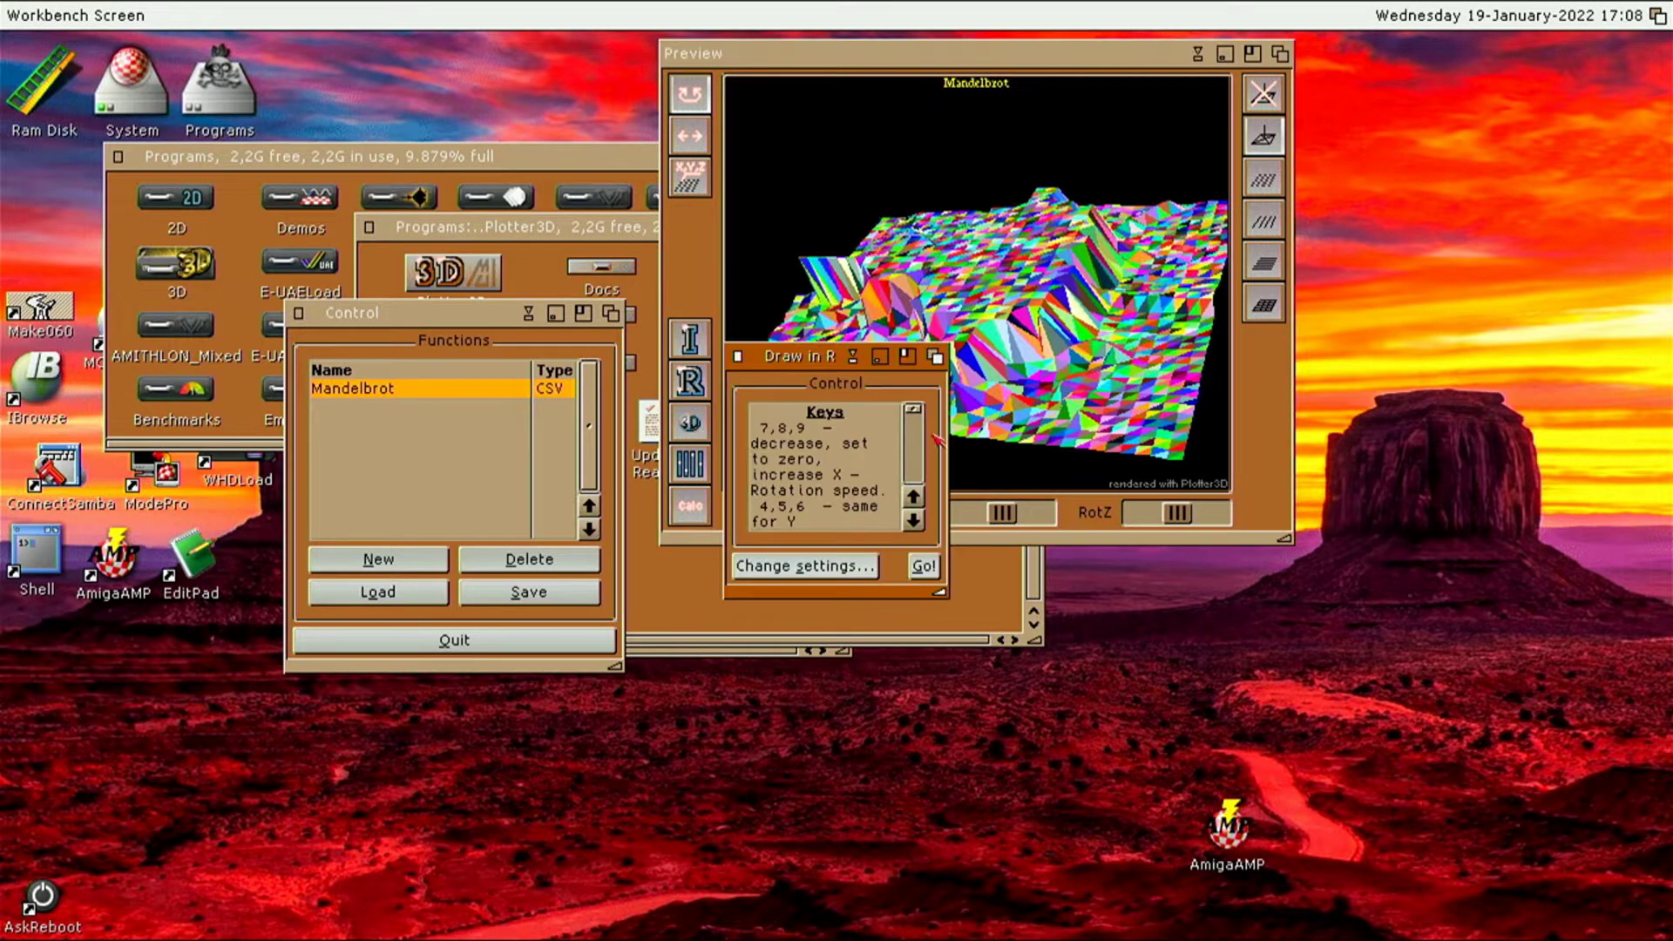
left_click_drag(833, 355, 534, 432)
left_click_drag(648, 671, 820, 722)
Set the real-time screen mode to 16:9 1280x720 50Hz 8bit and apply it without saving
left_click(577, 686)
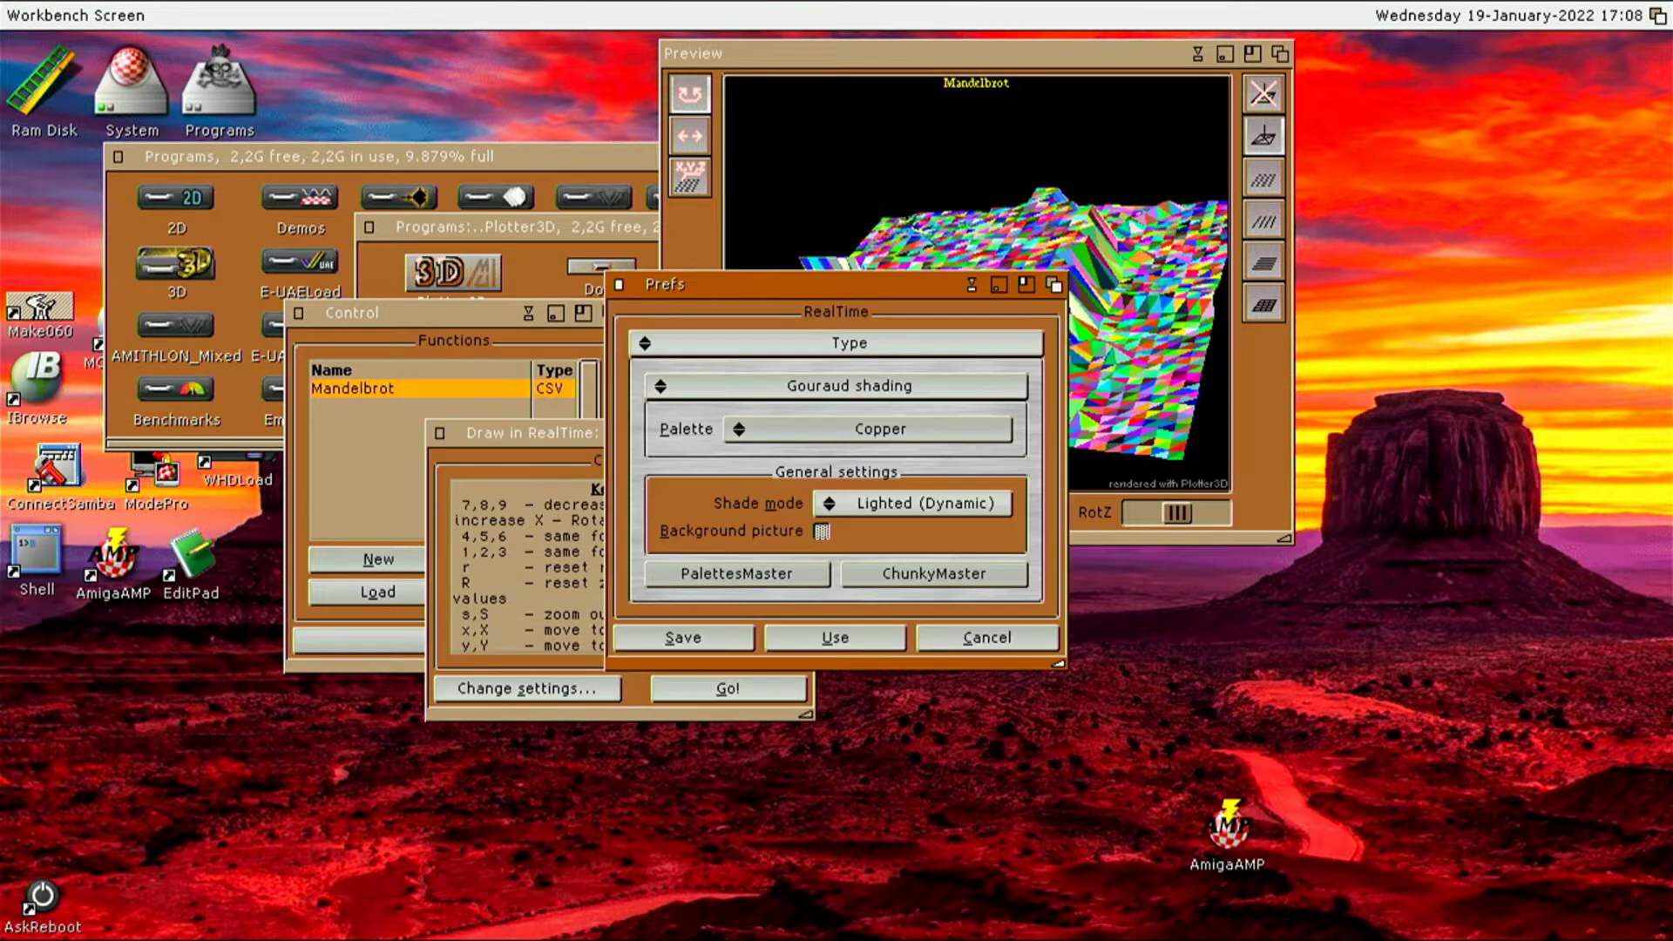
left_click_drag(849, 346, 868, 397)
left_click(968, 467)
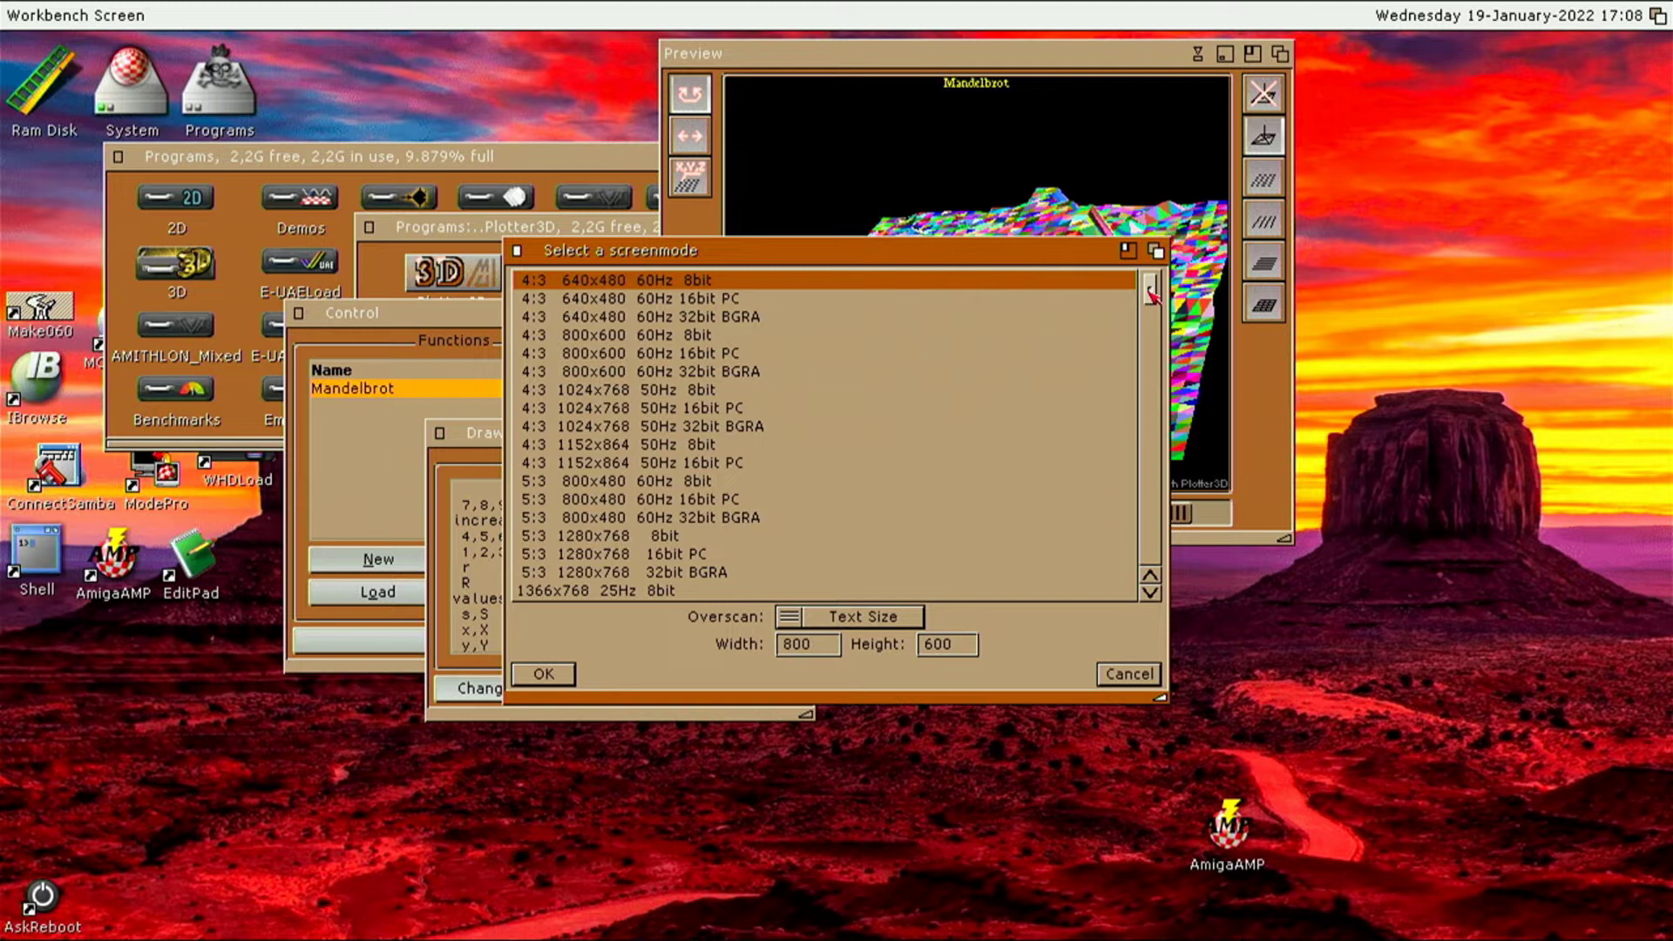
left_click_drag(1150, 296, 1147, 350)
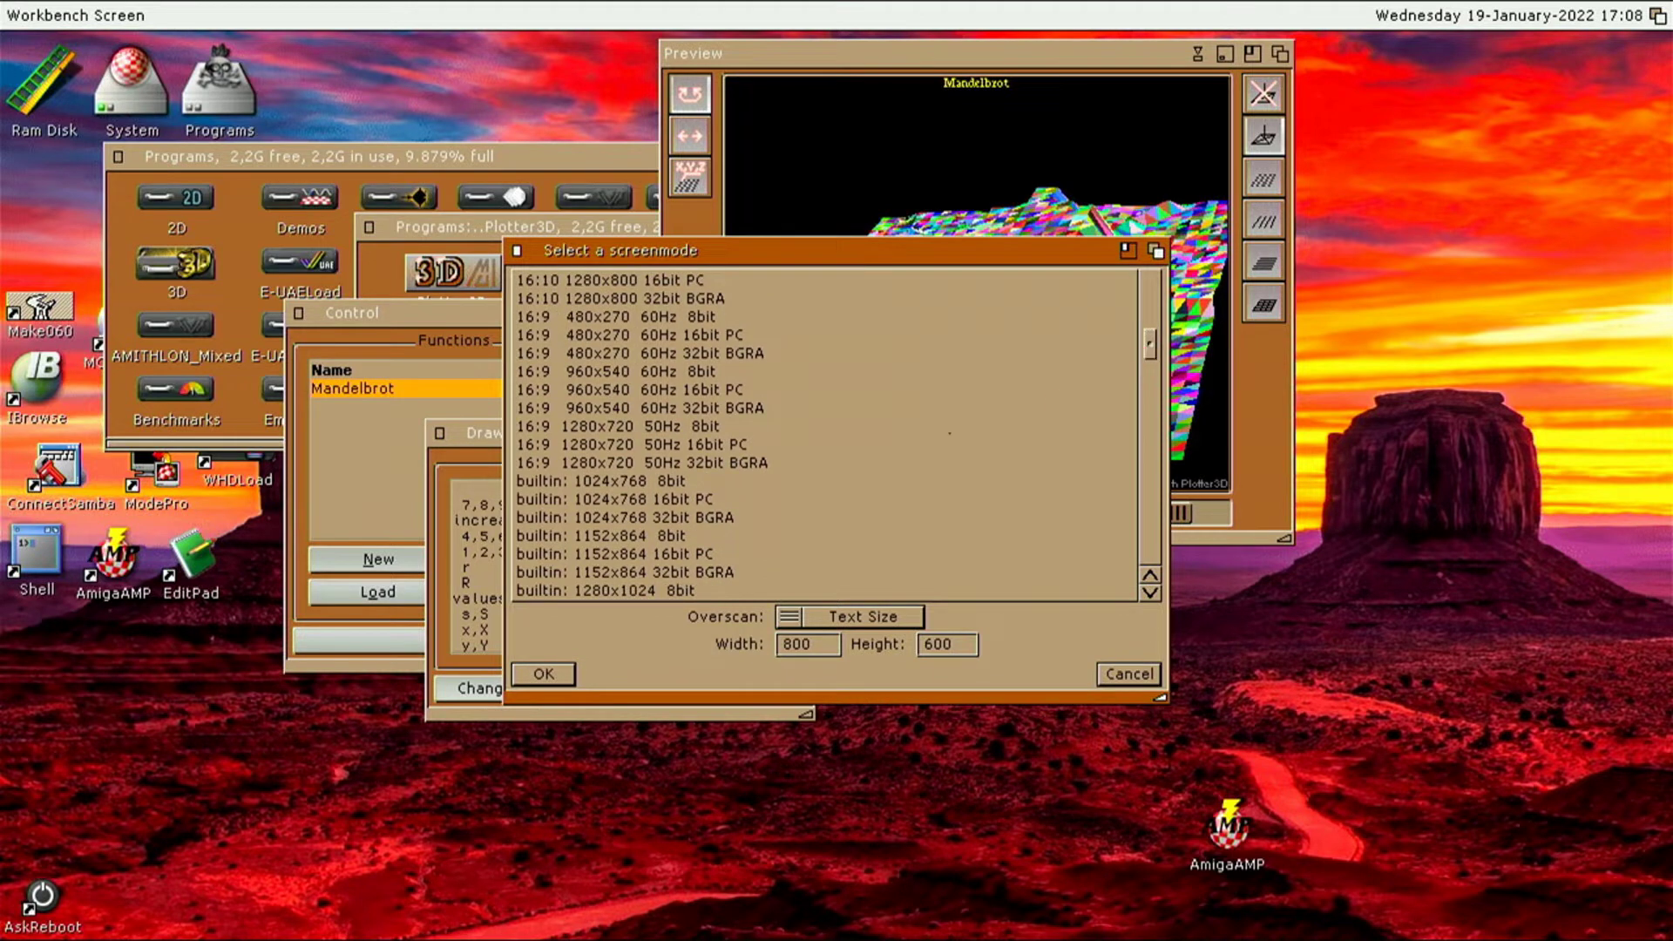
left_click(765, 427)
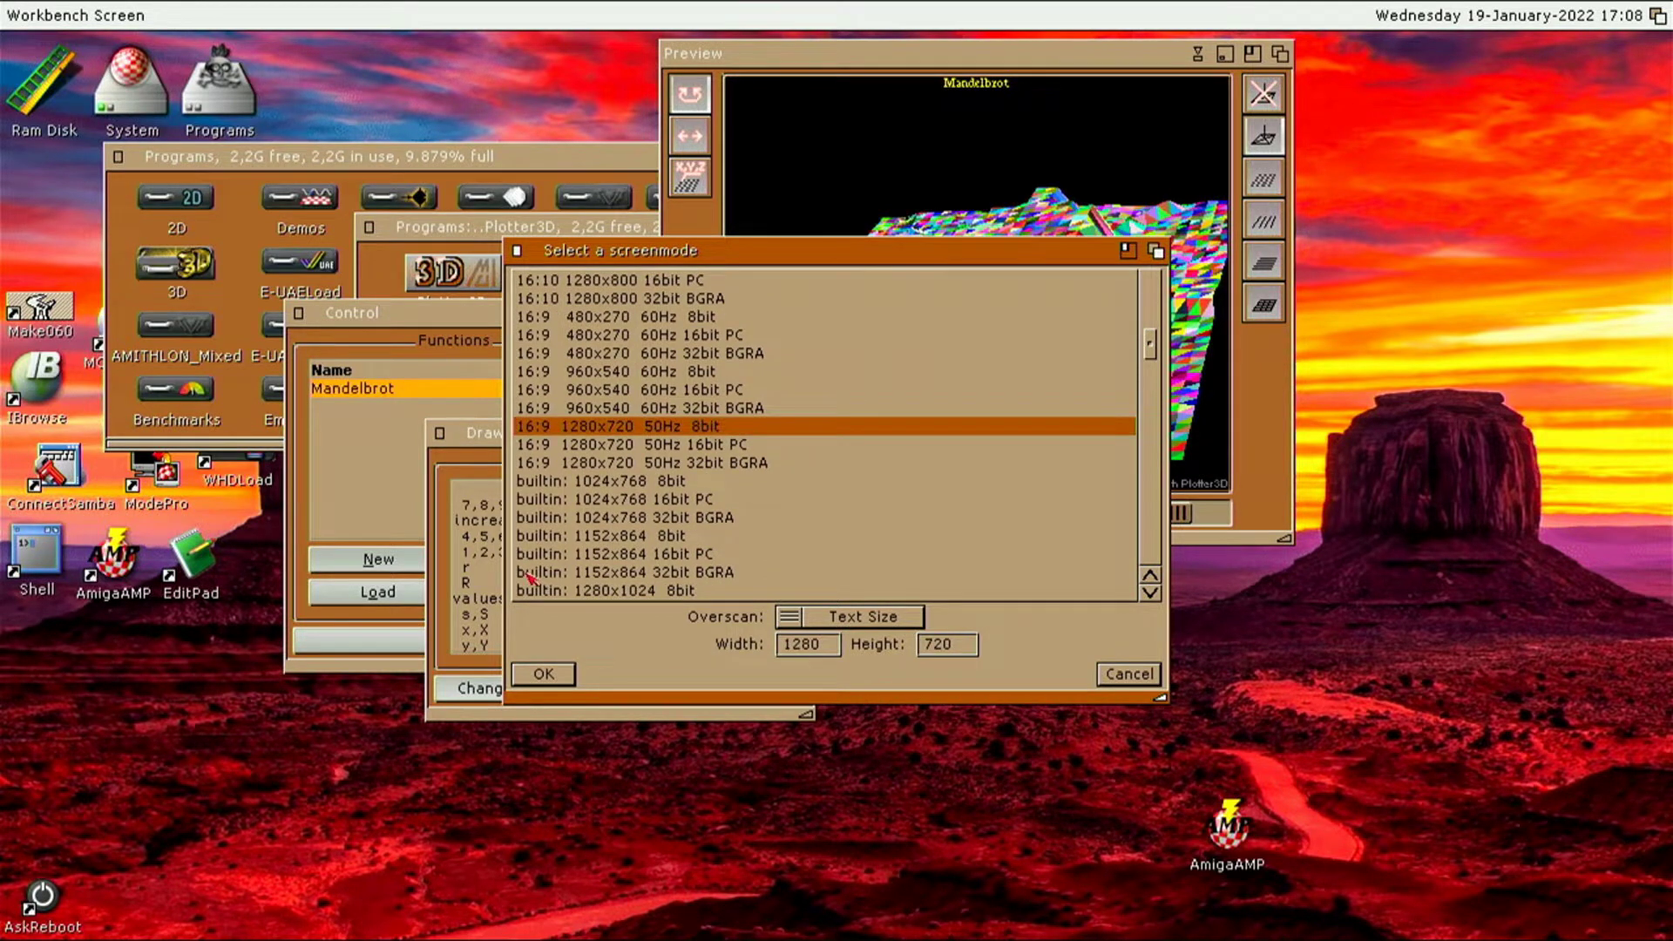
left_click(543, 676)
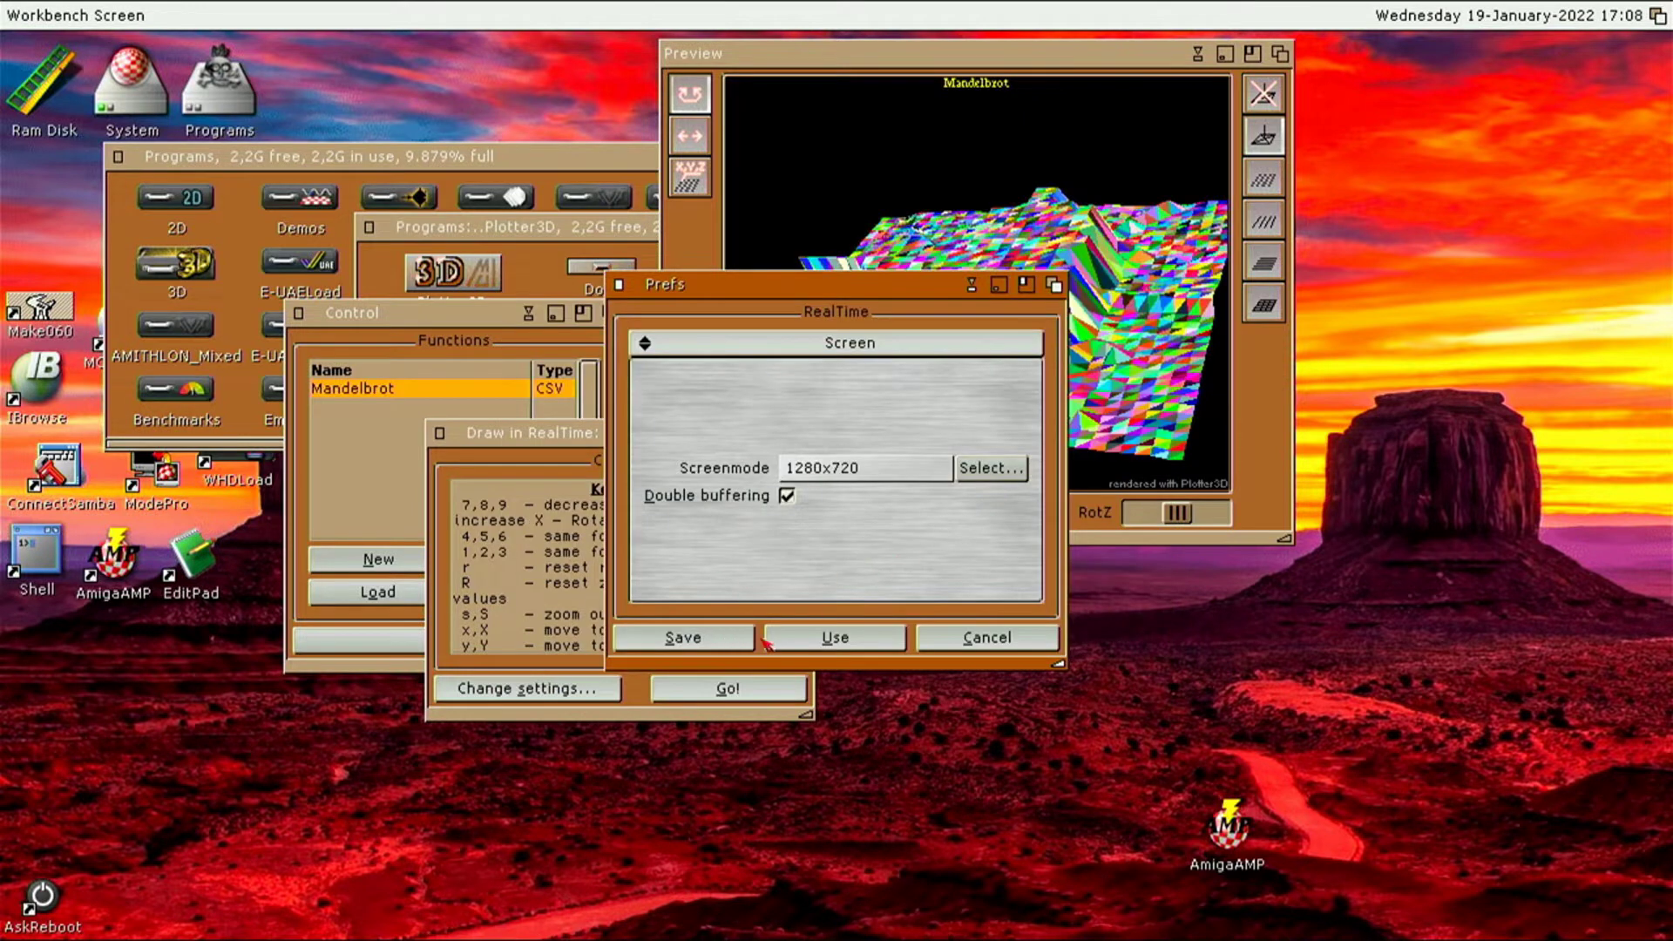
left_click(802, 642)
Set the real-time palette to Colorflow with Gouraud shading and run the real-time drawing
left_click(606, 689)
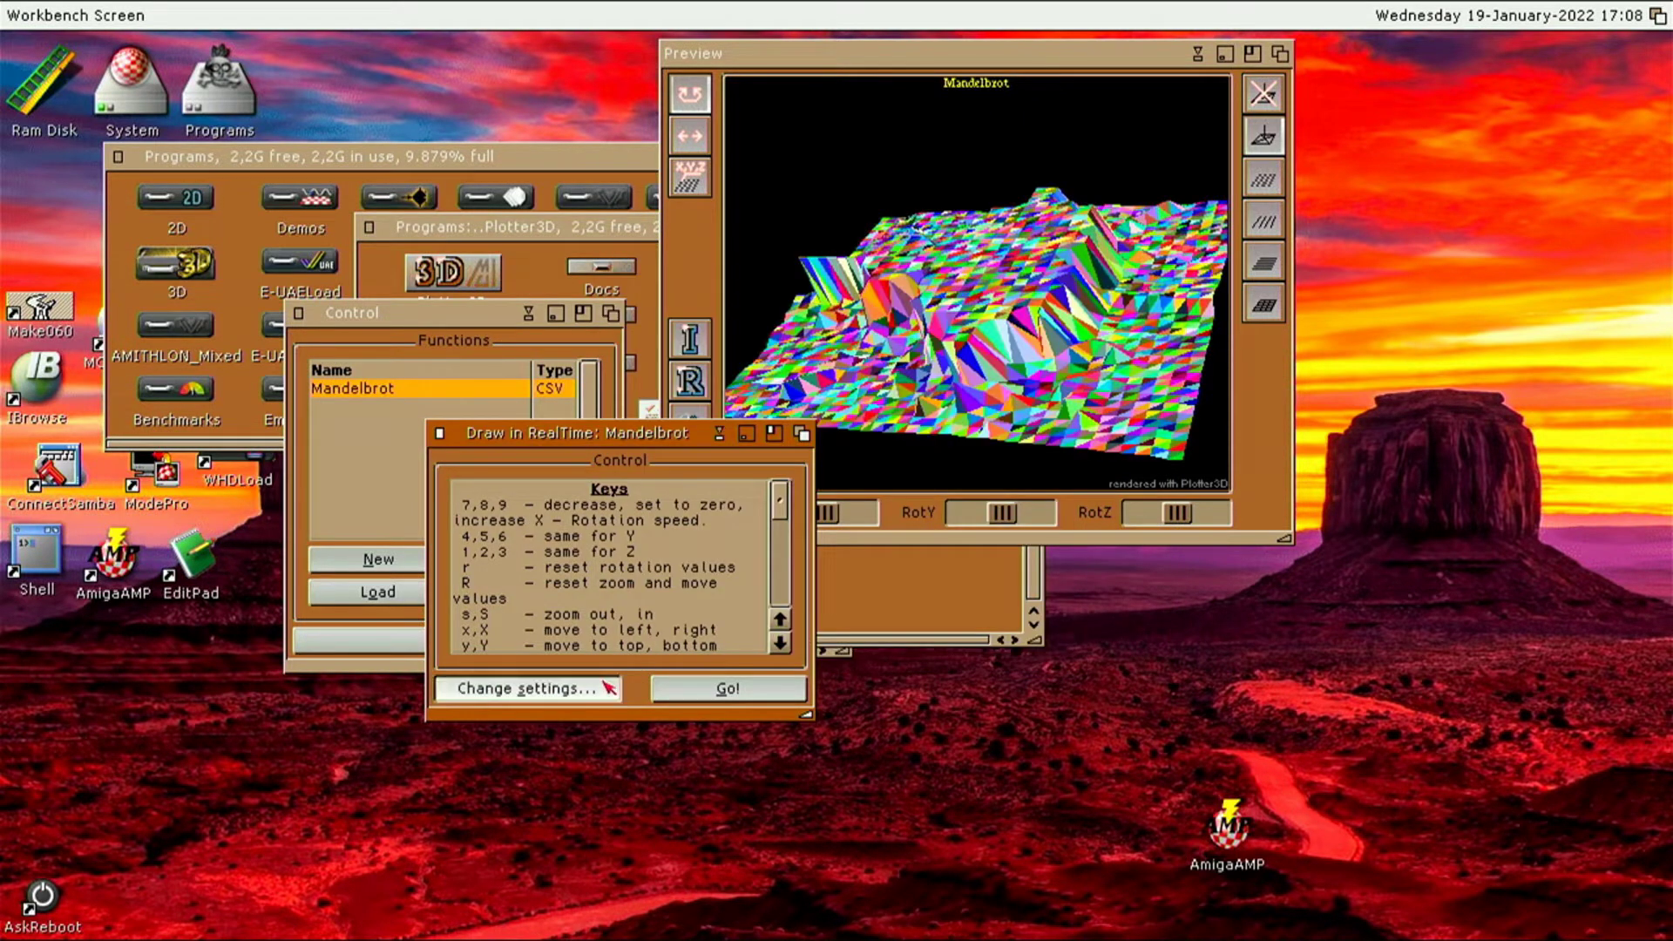
left_click(898, 430)
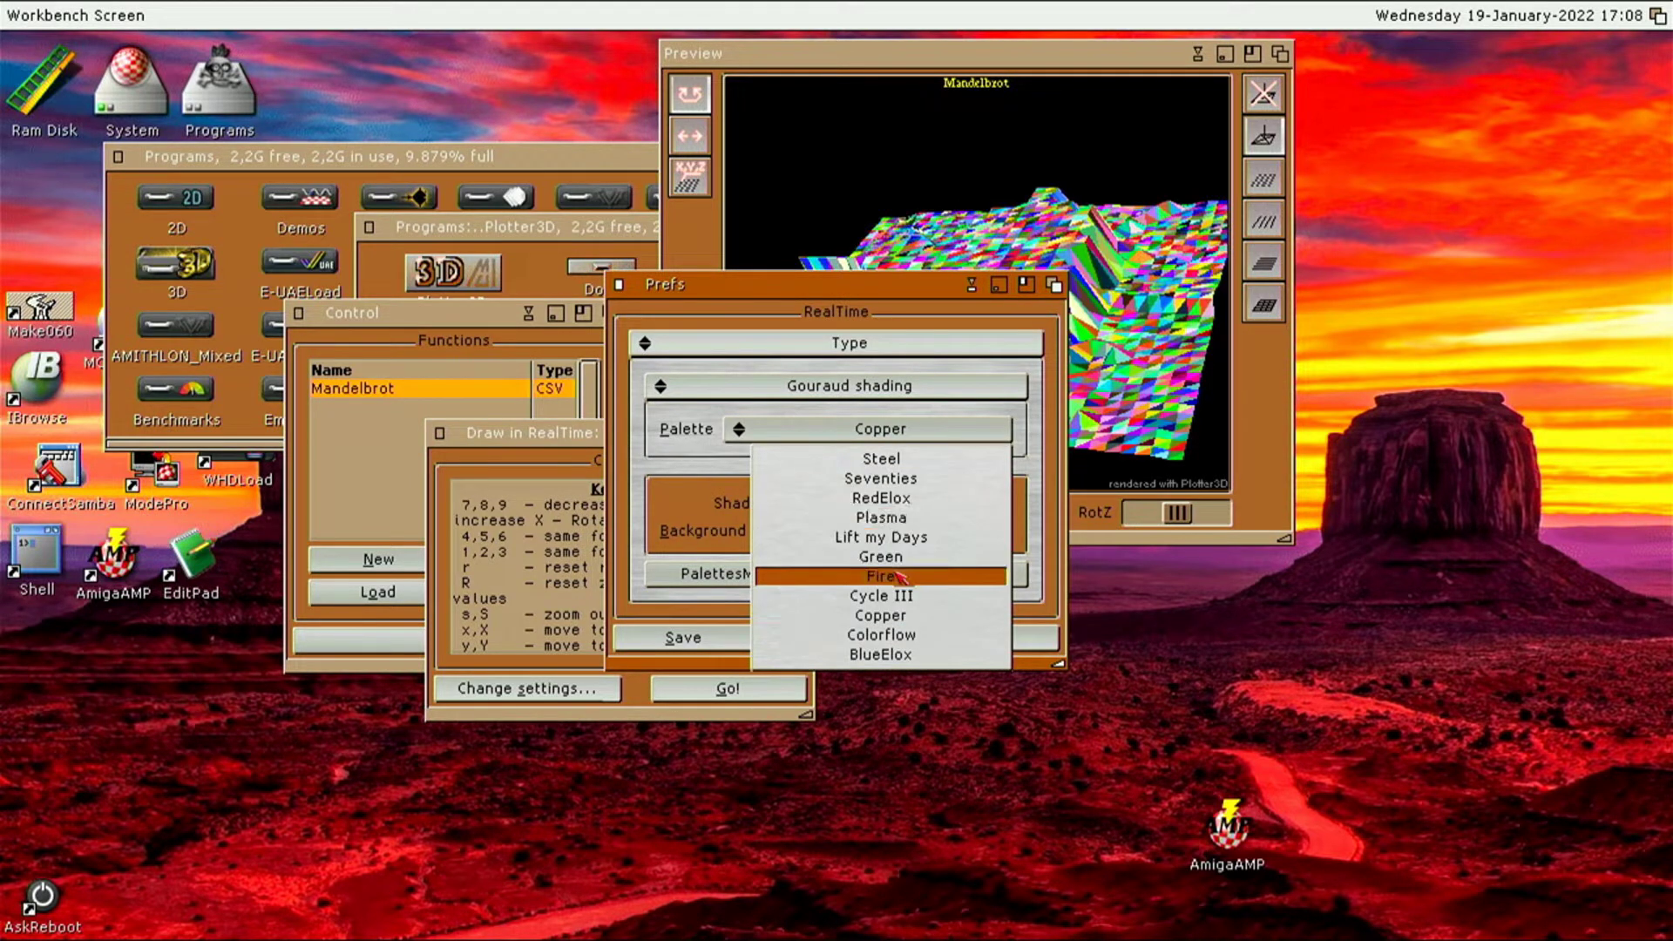
left_click(914, 634)
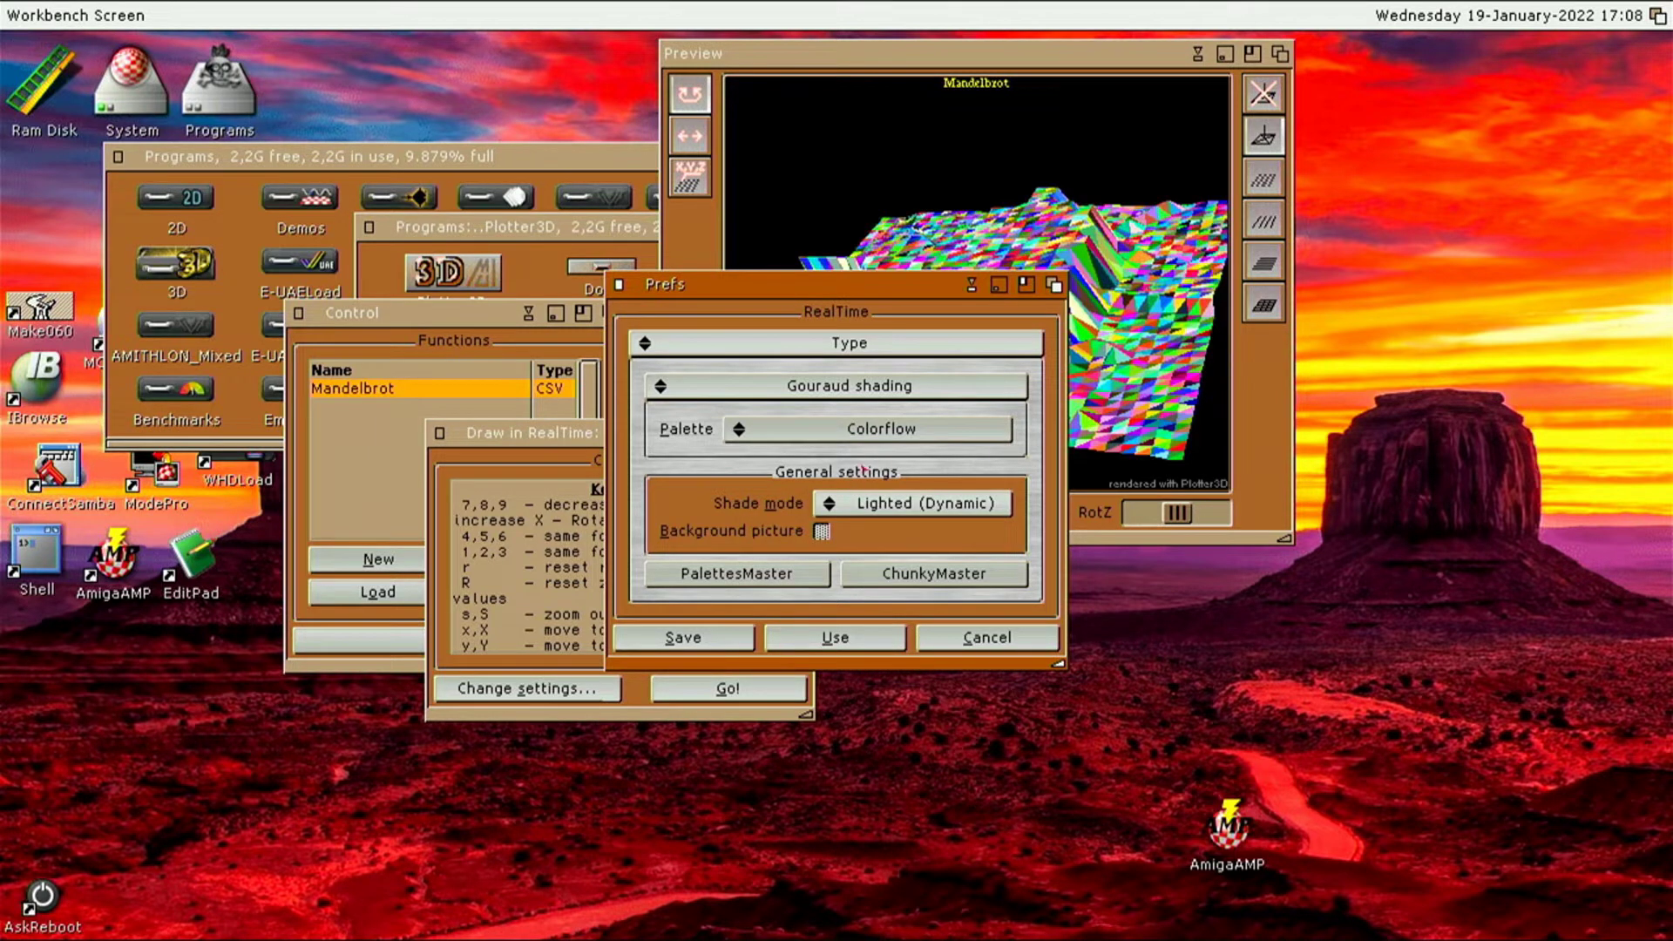
left_click(897, 392)
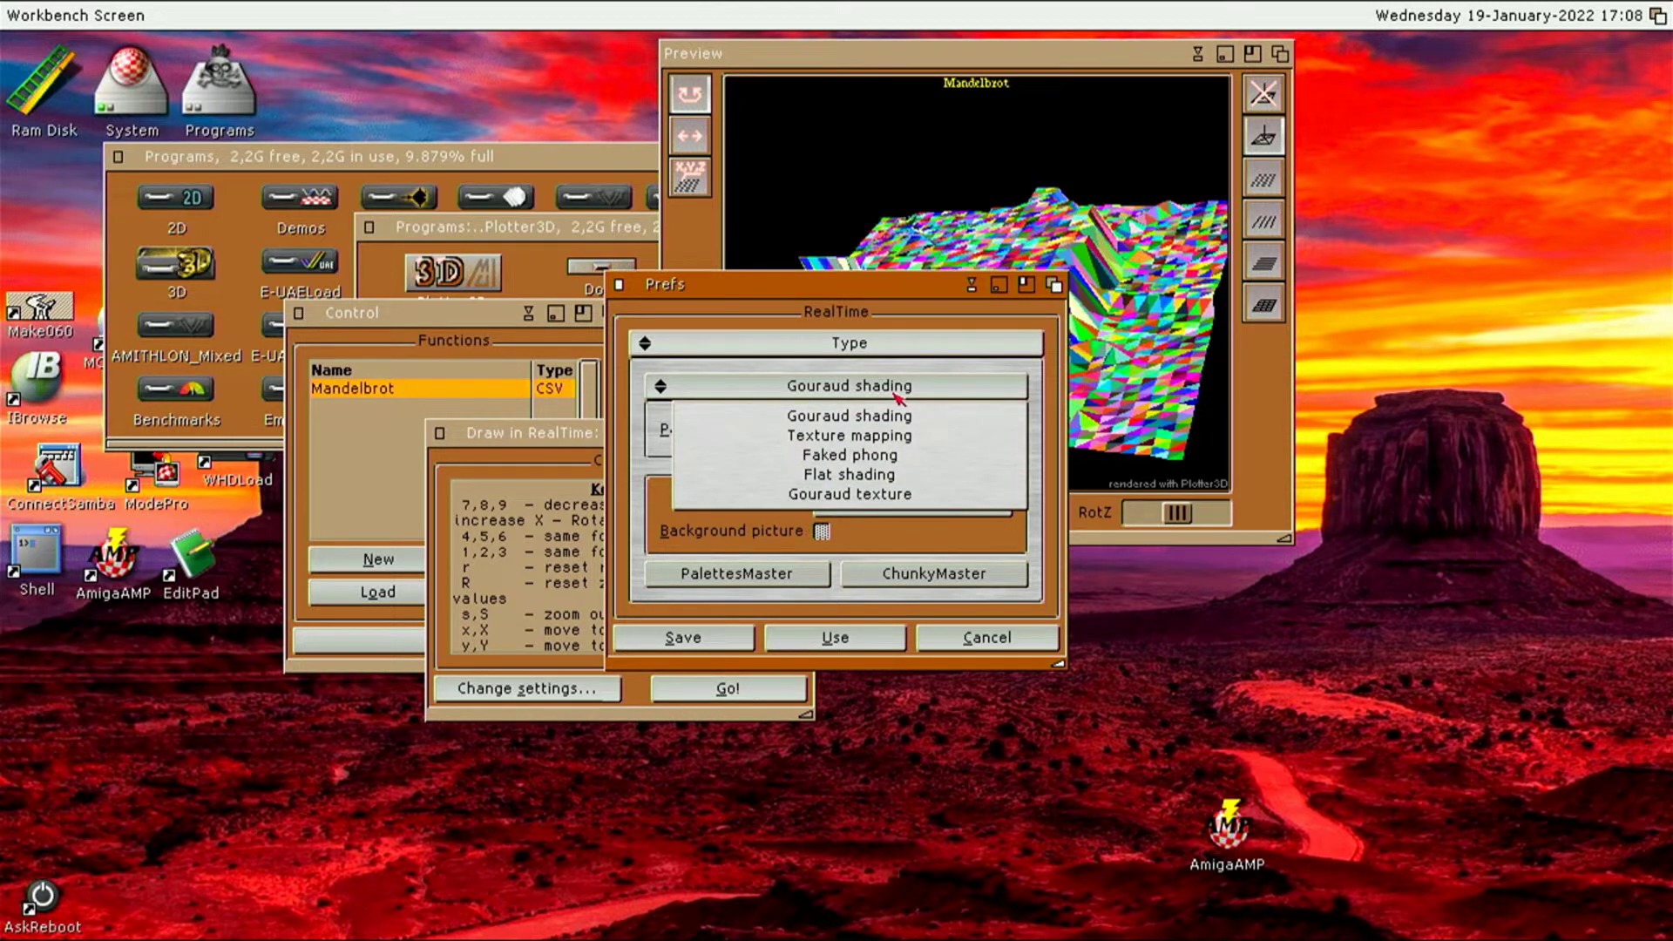
left_click(897, 396)
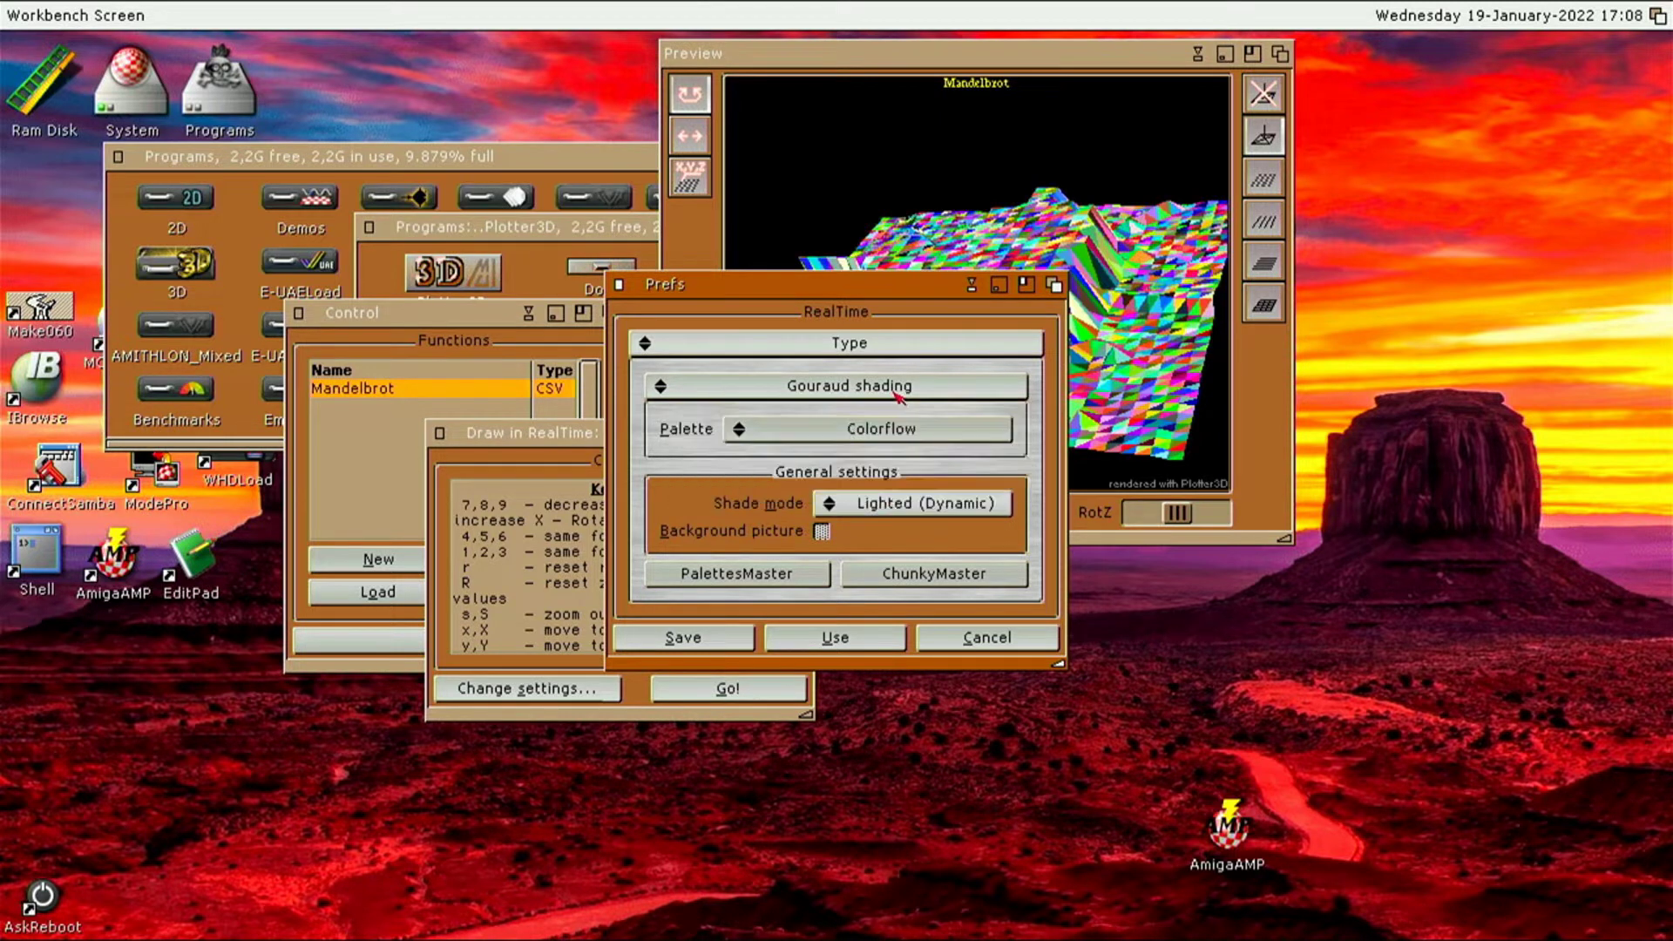
left_click(819, 637)
left_click(751, 690)
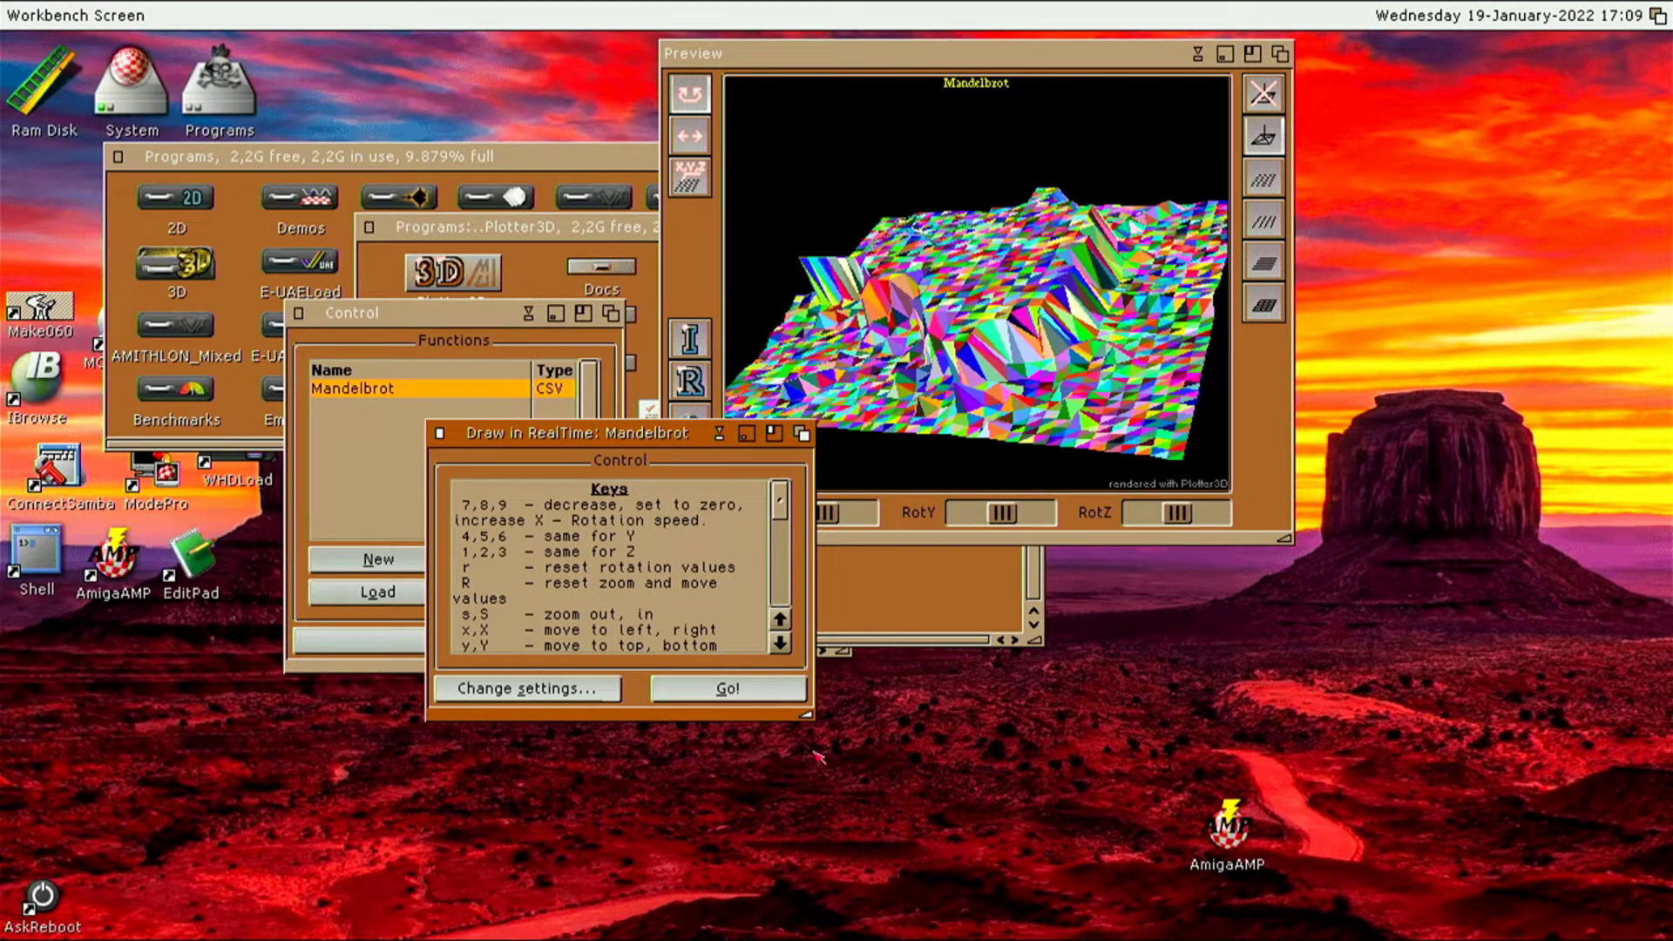
Switch the real-time type to Flat shading with the Plasma palette and run the real-time drawing
left_click(532, 695)
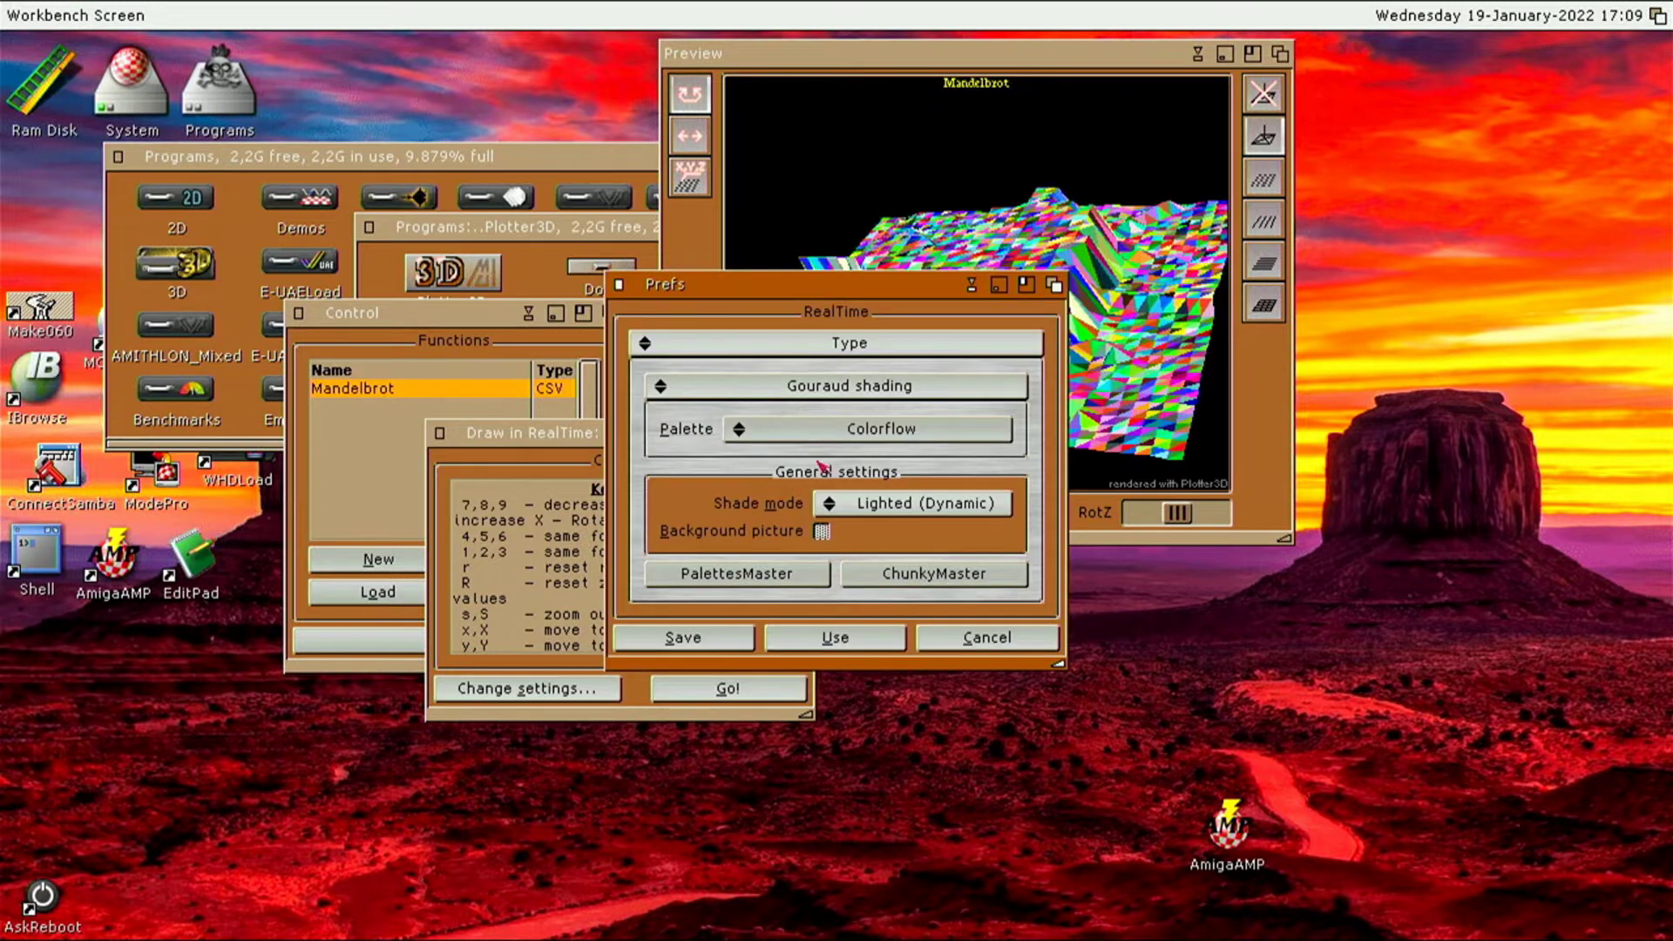
left_click(912, 399)
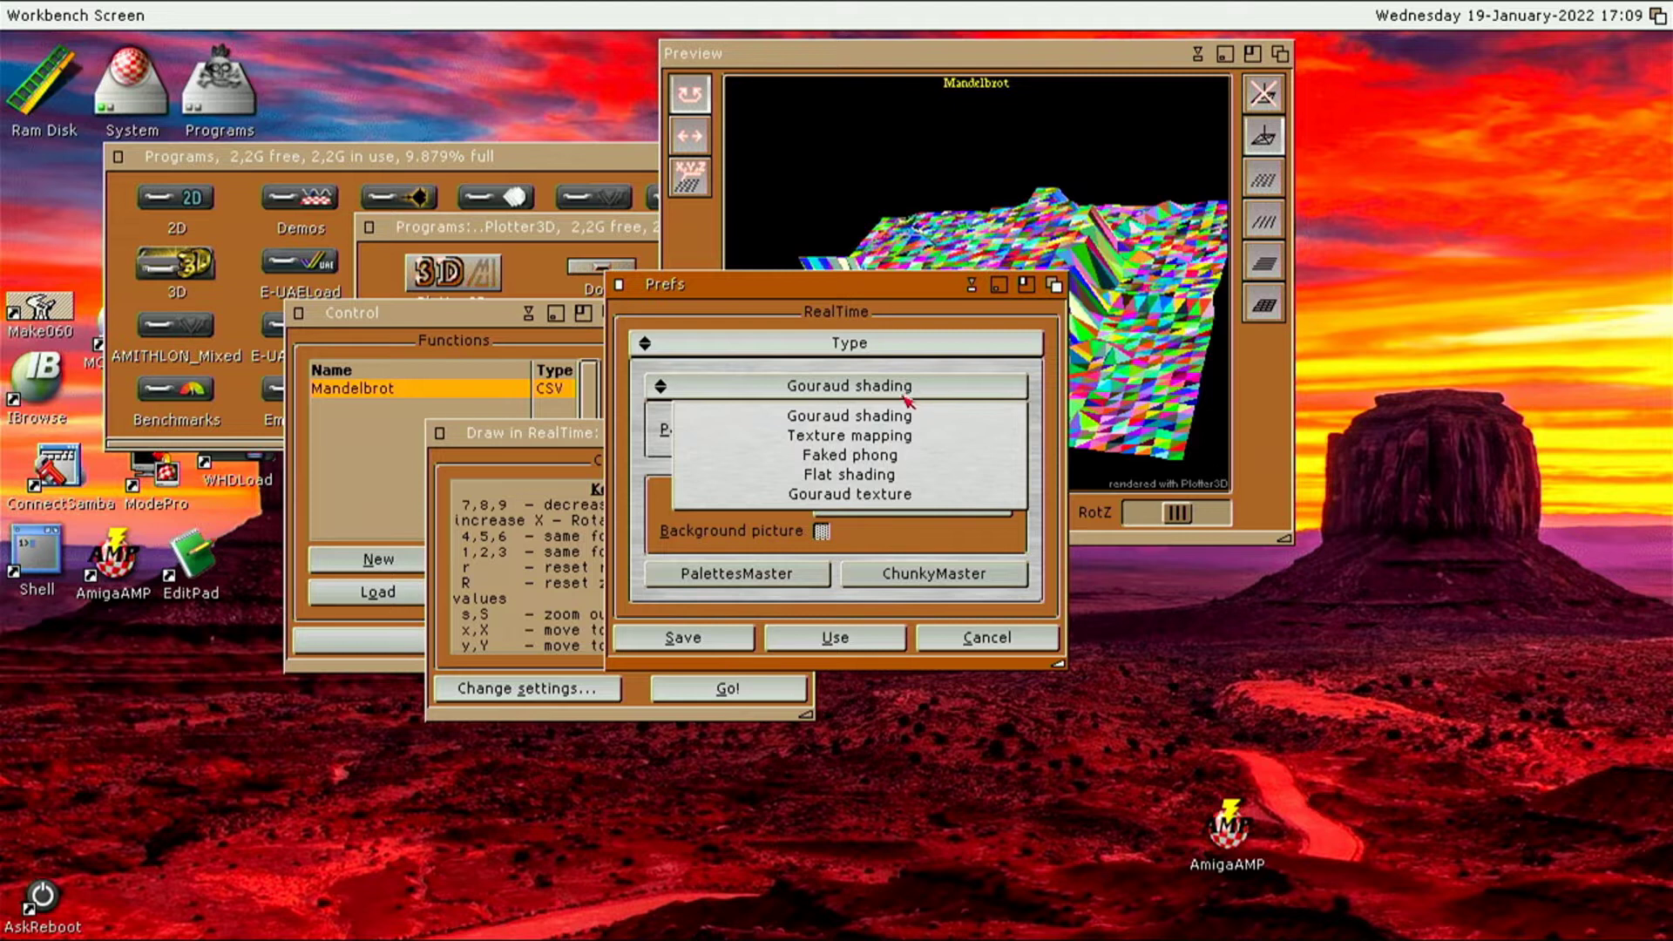
left_click(917, 475)
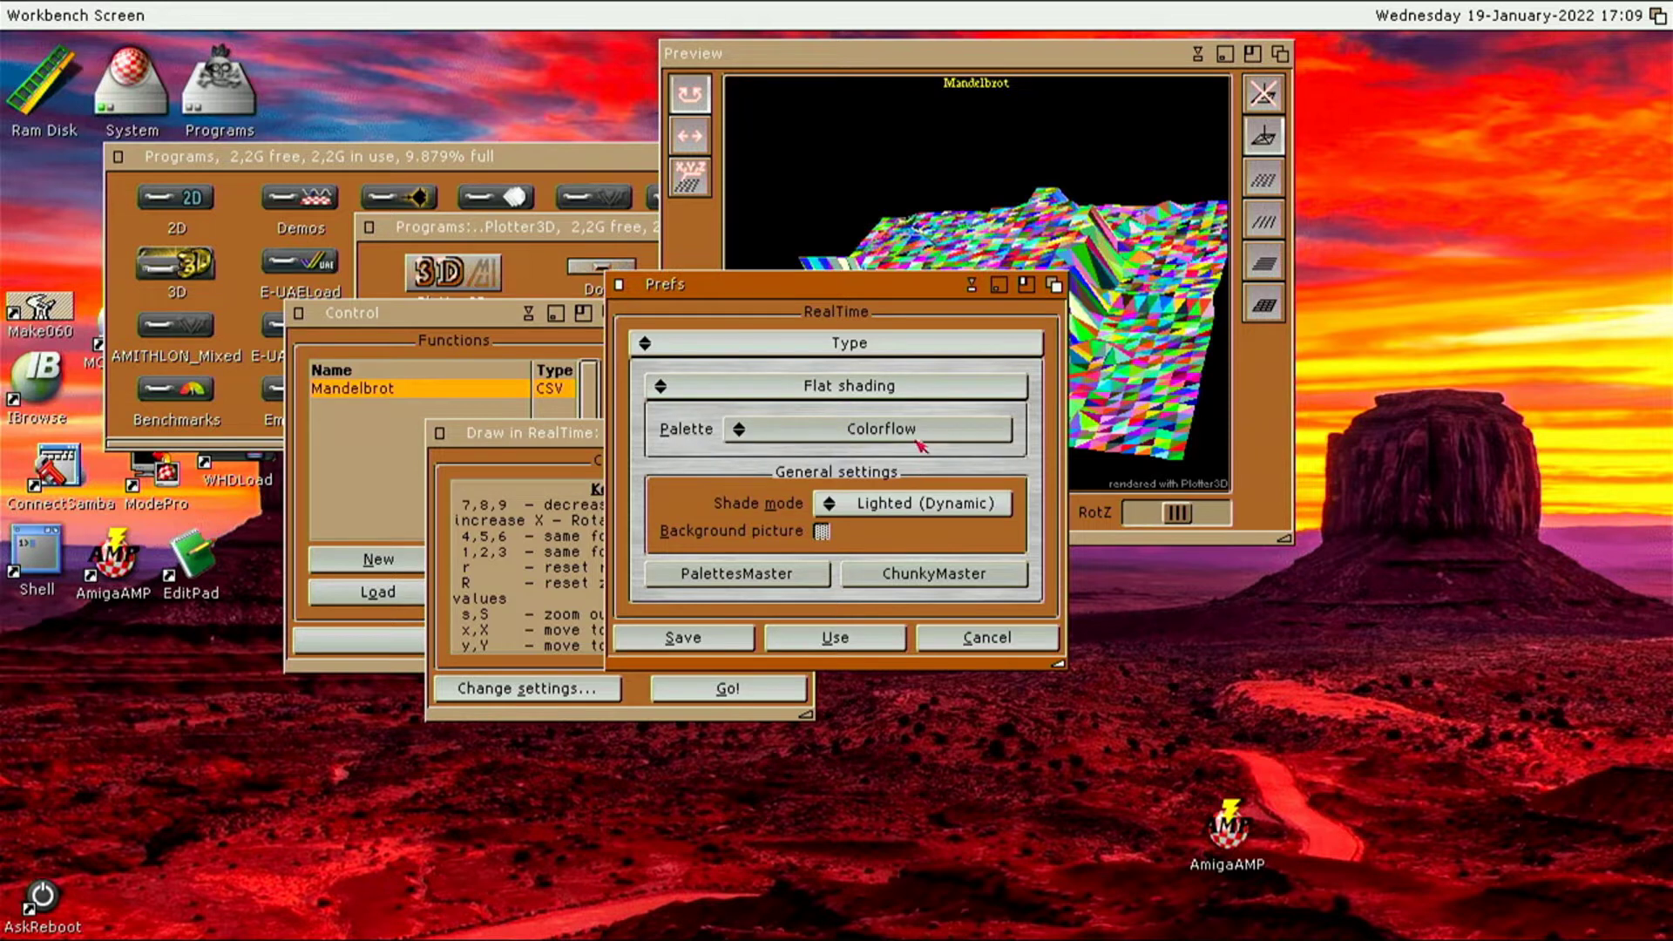
left_click(919, 445)
left_click(921, 518)
left_click(782, 645)
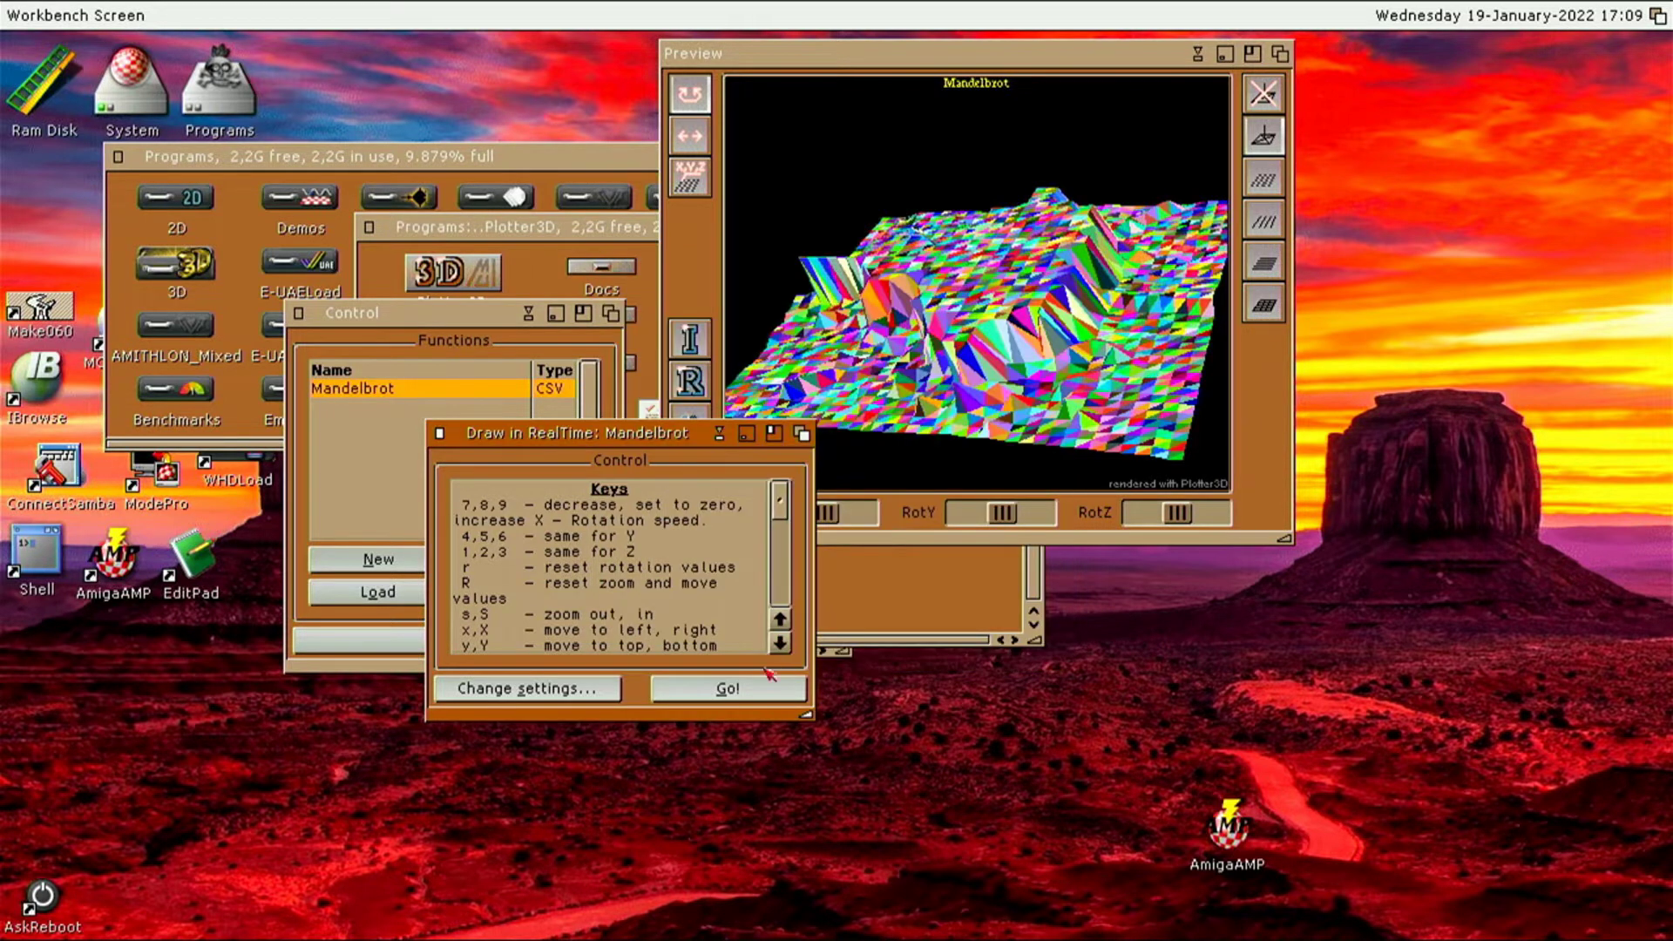
key("g")
Switch the real-time type to Faked phong, run the real-time drawing of Mandelbrot and exit it
left_click(550, 688)
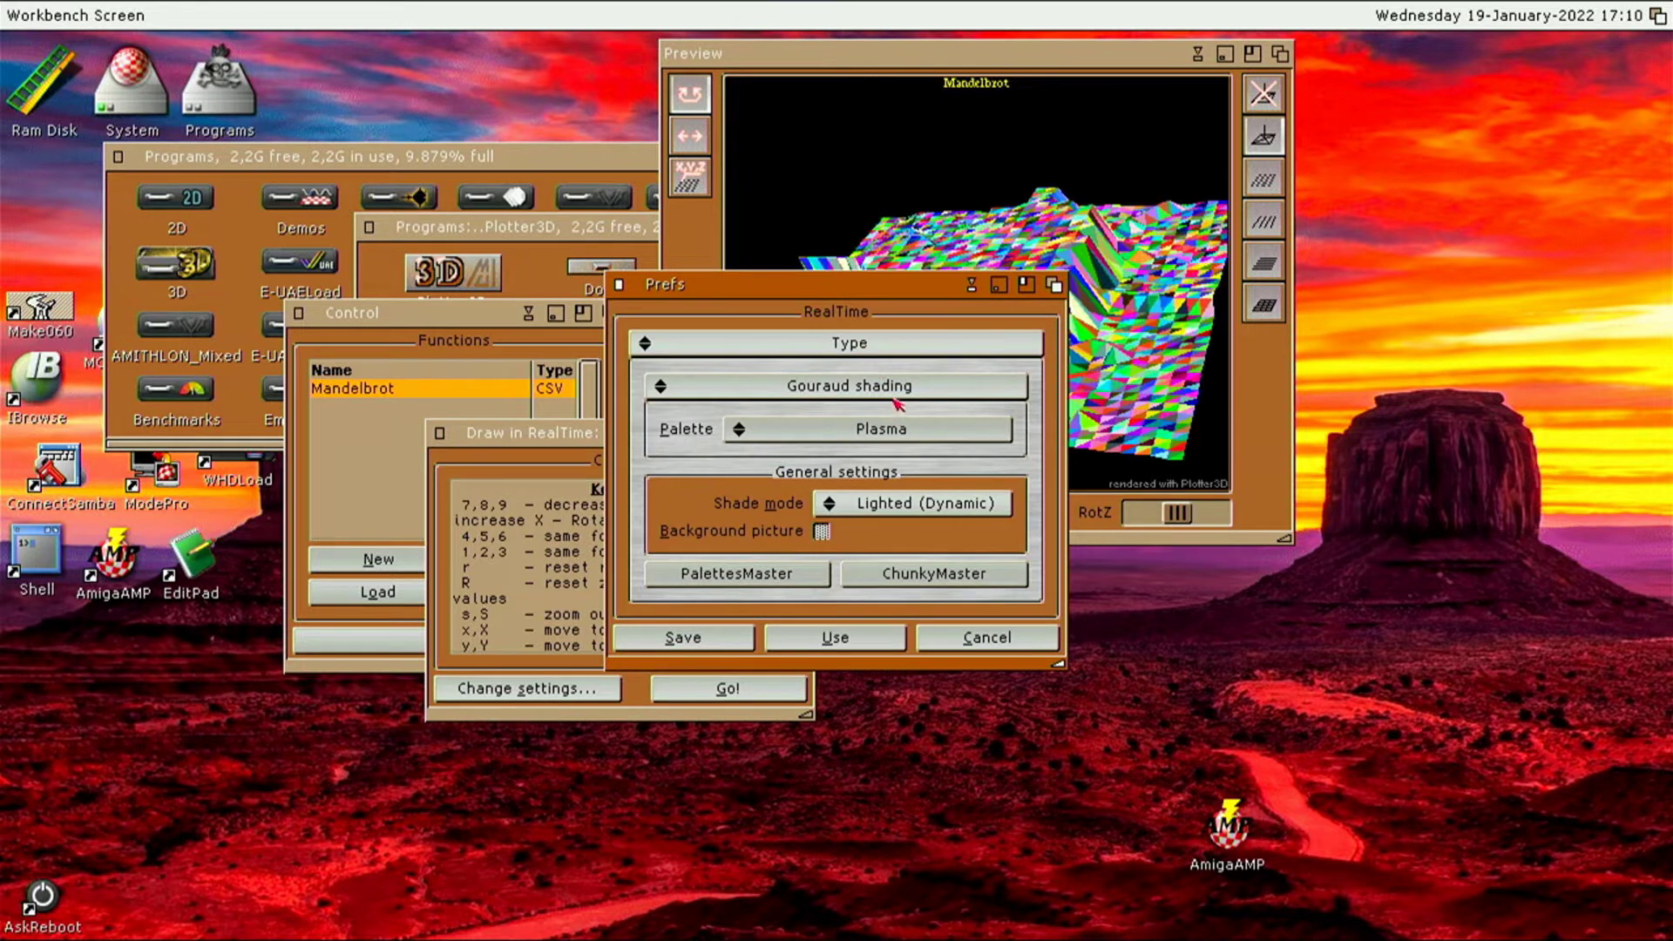
left_click(906, 391)
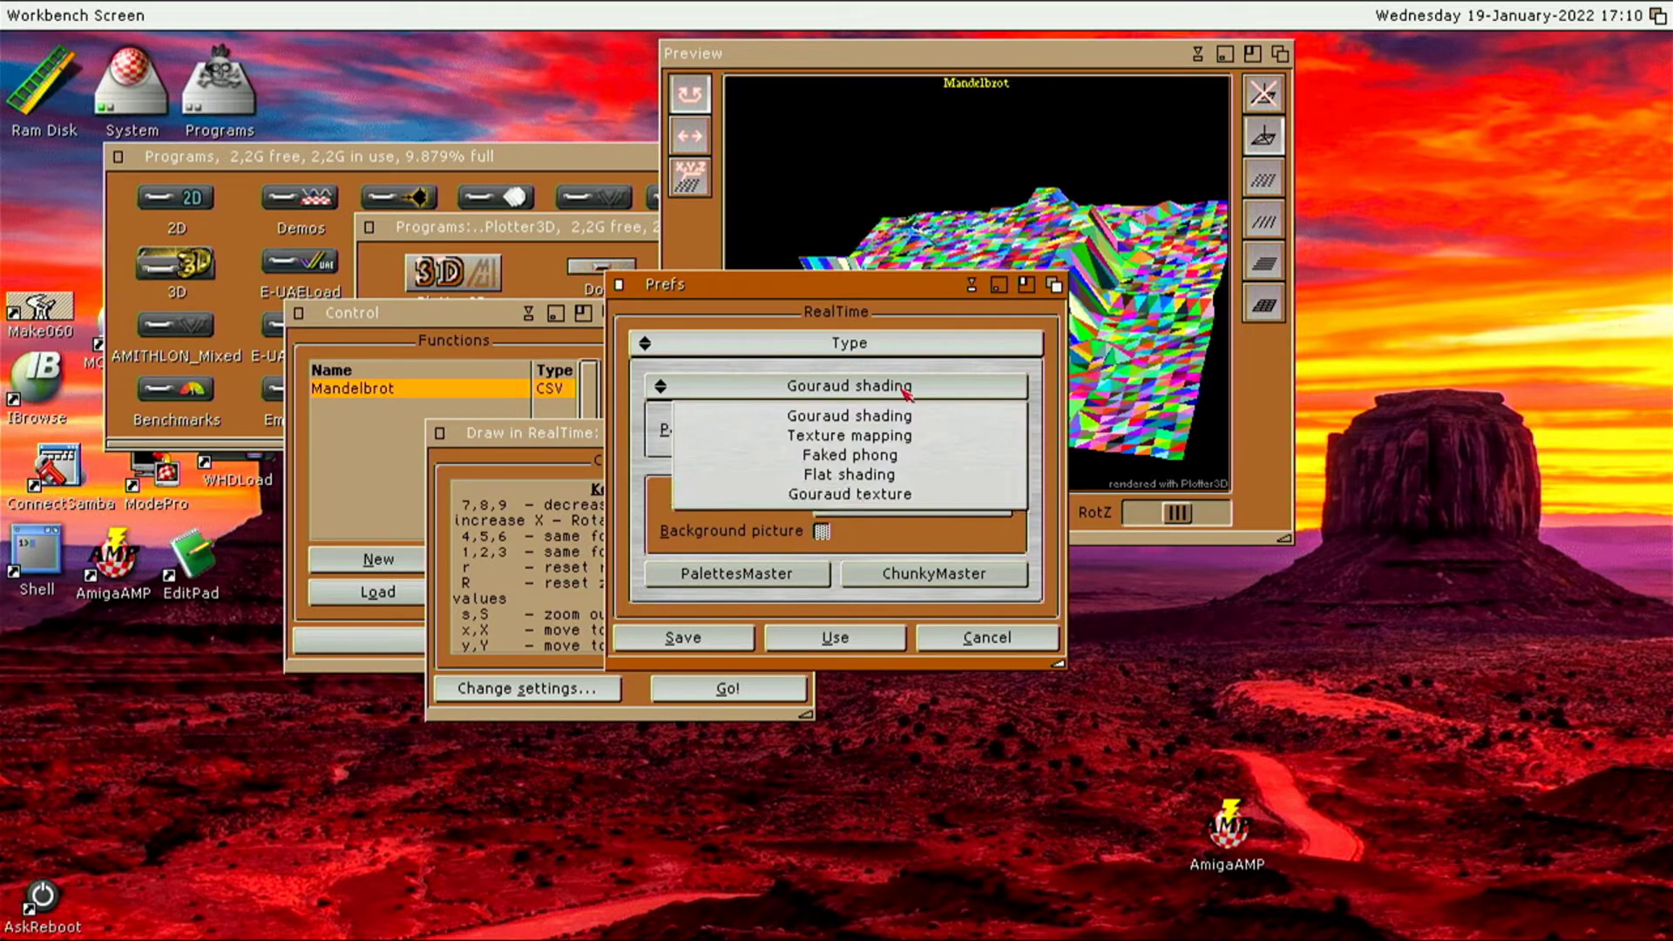
left_click(898, 431)
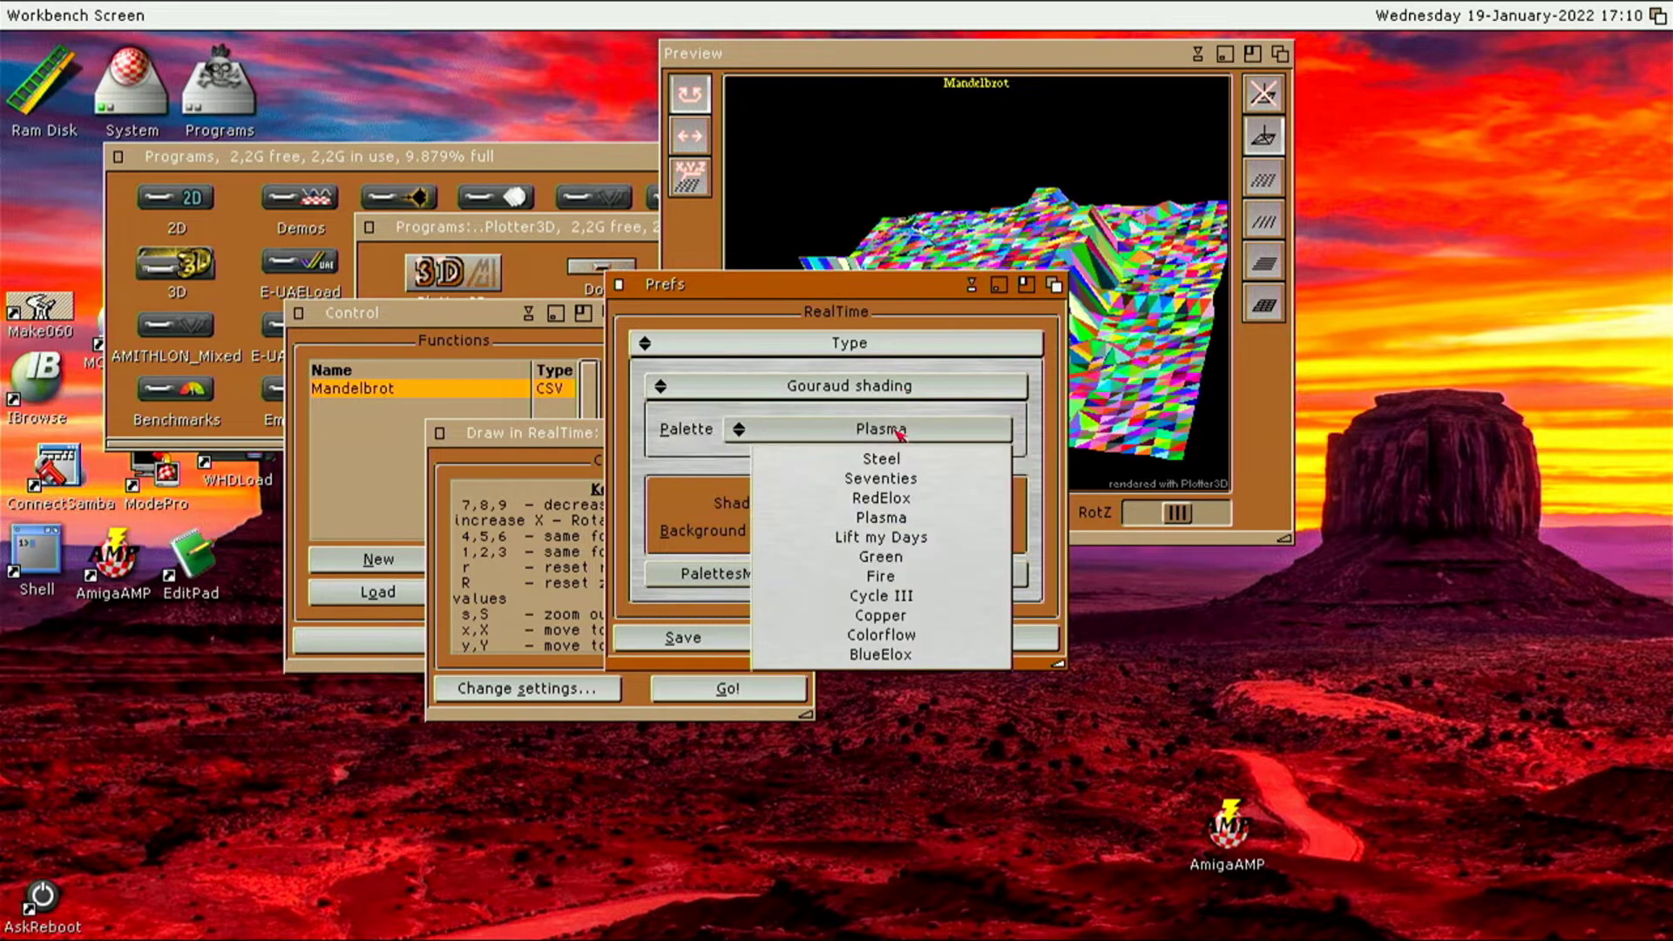
left_click(894, 451)
left_click(896, 382)
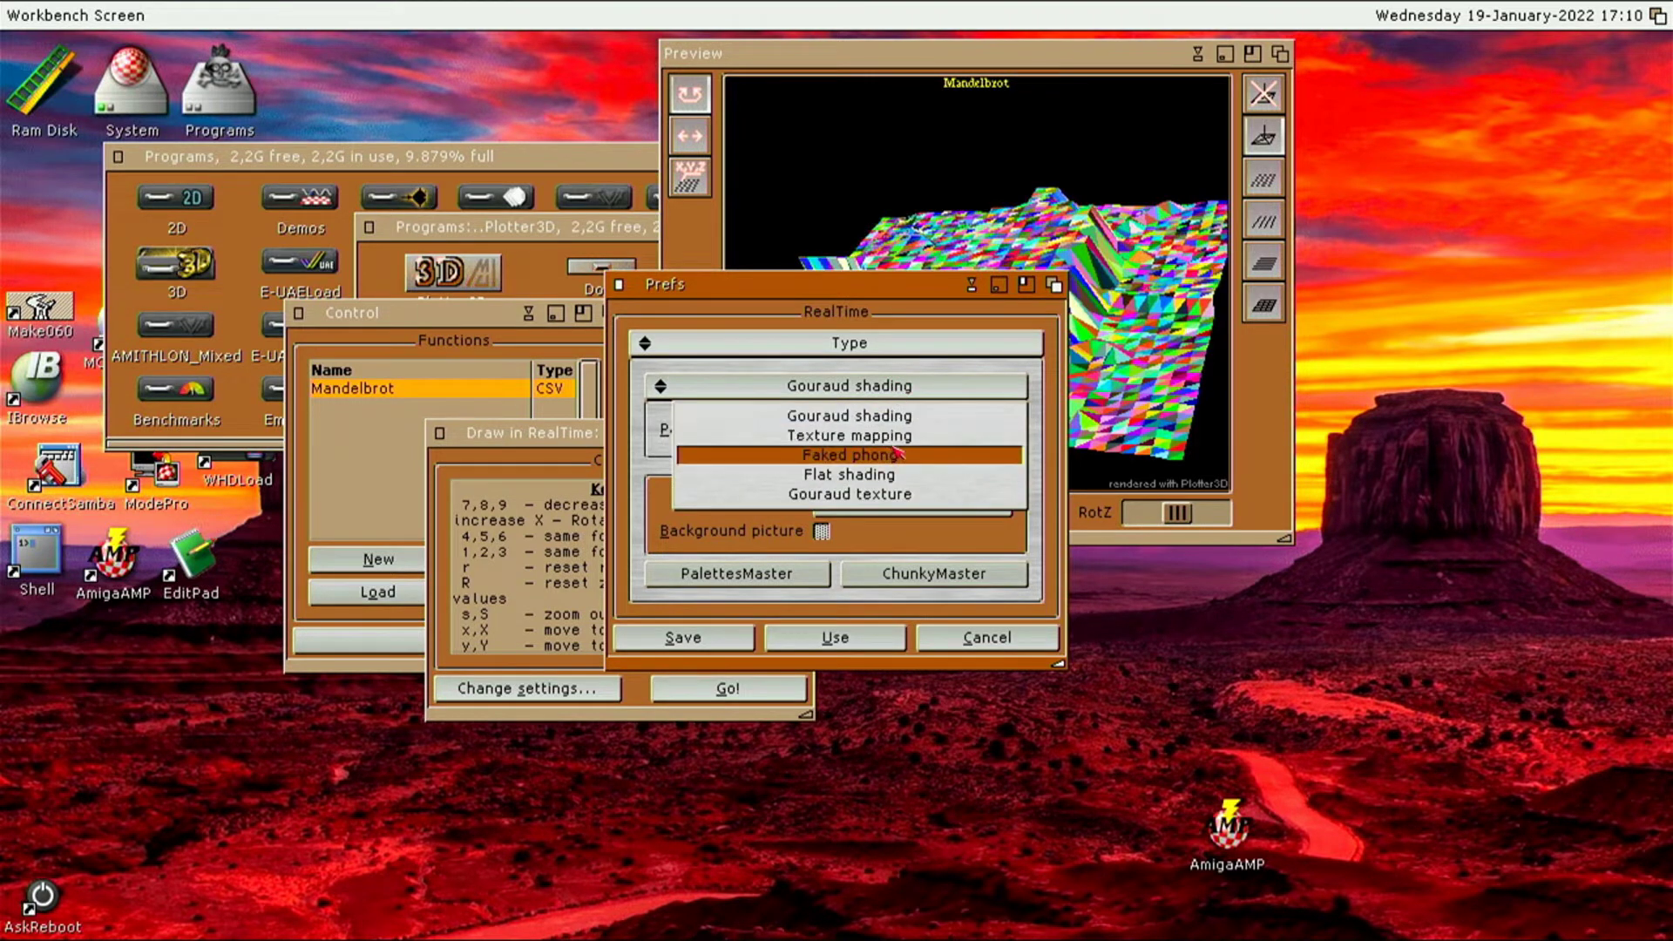
left_click(895, 454)
left_click(860, 634)
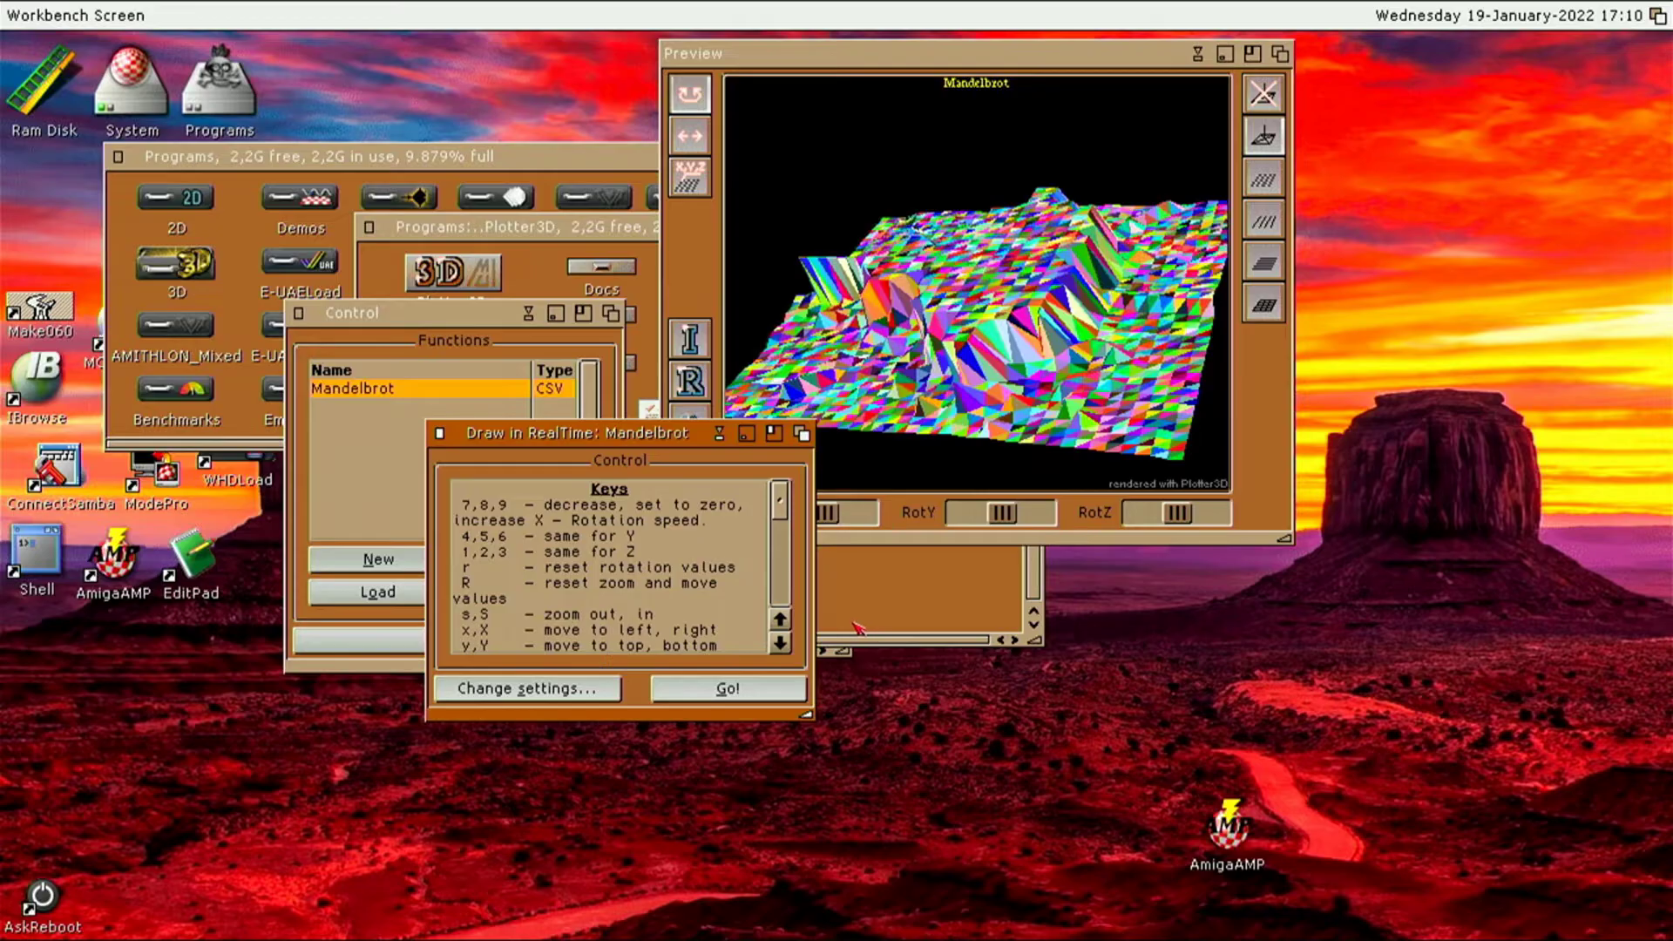
key("g")
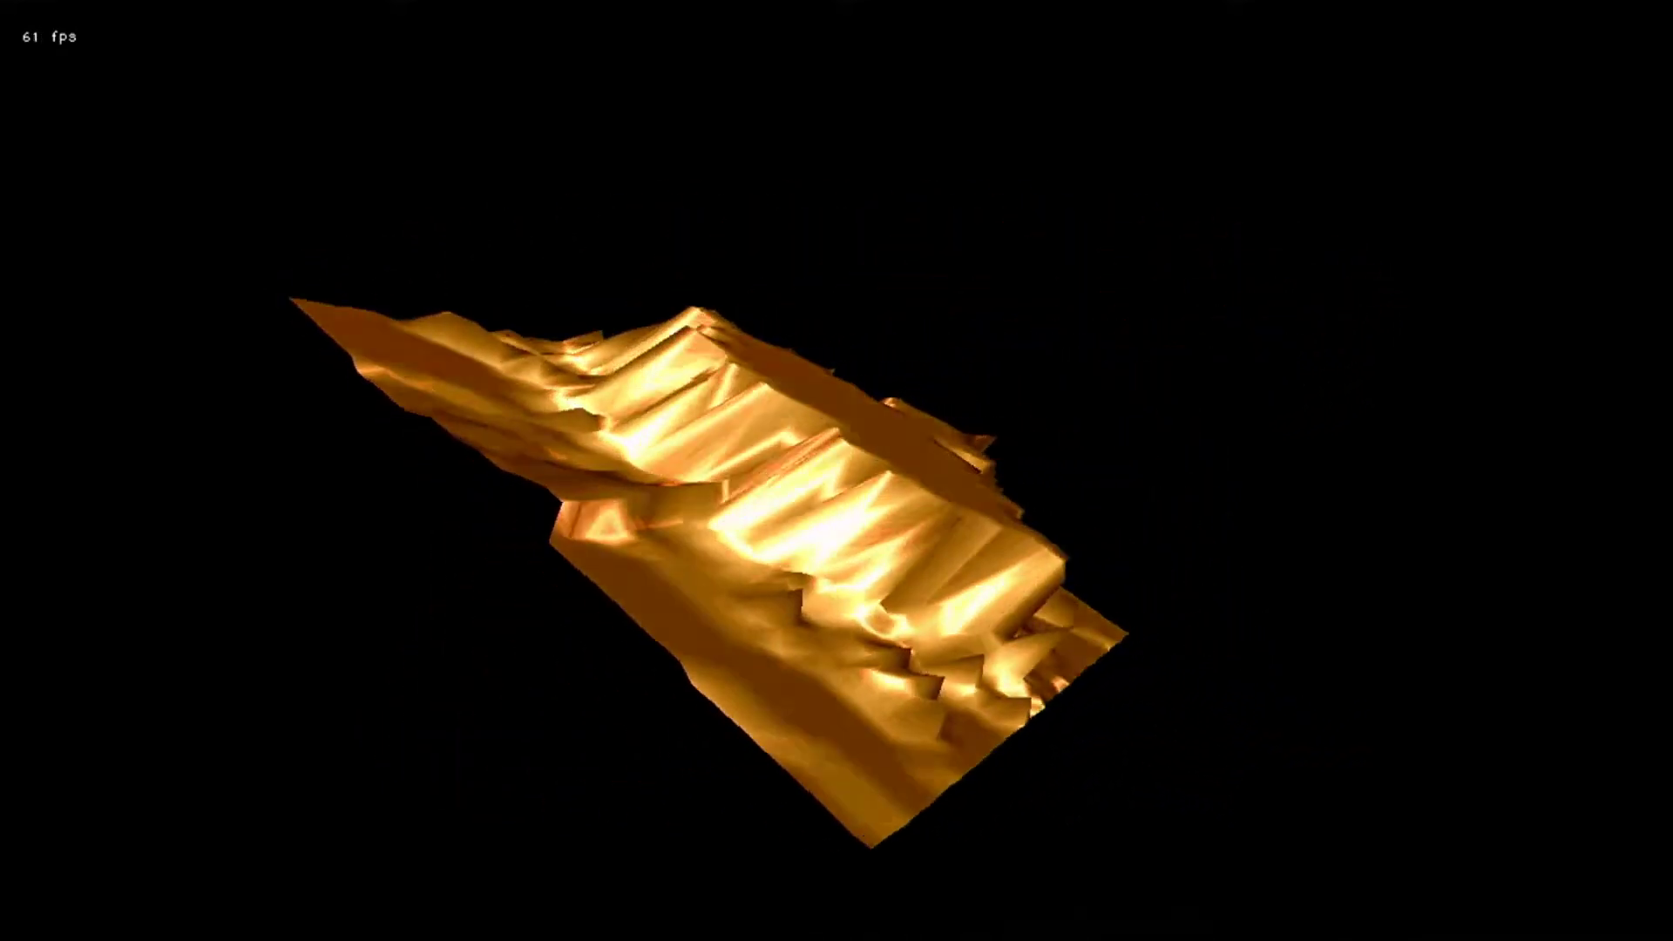
key("Escape")
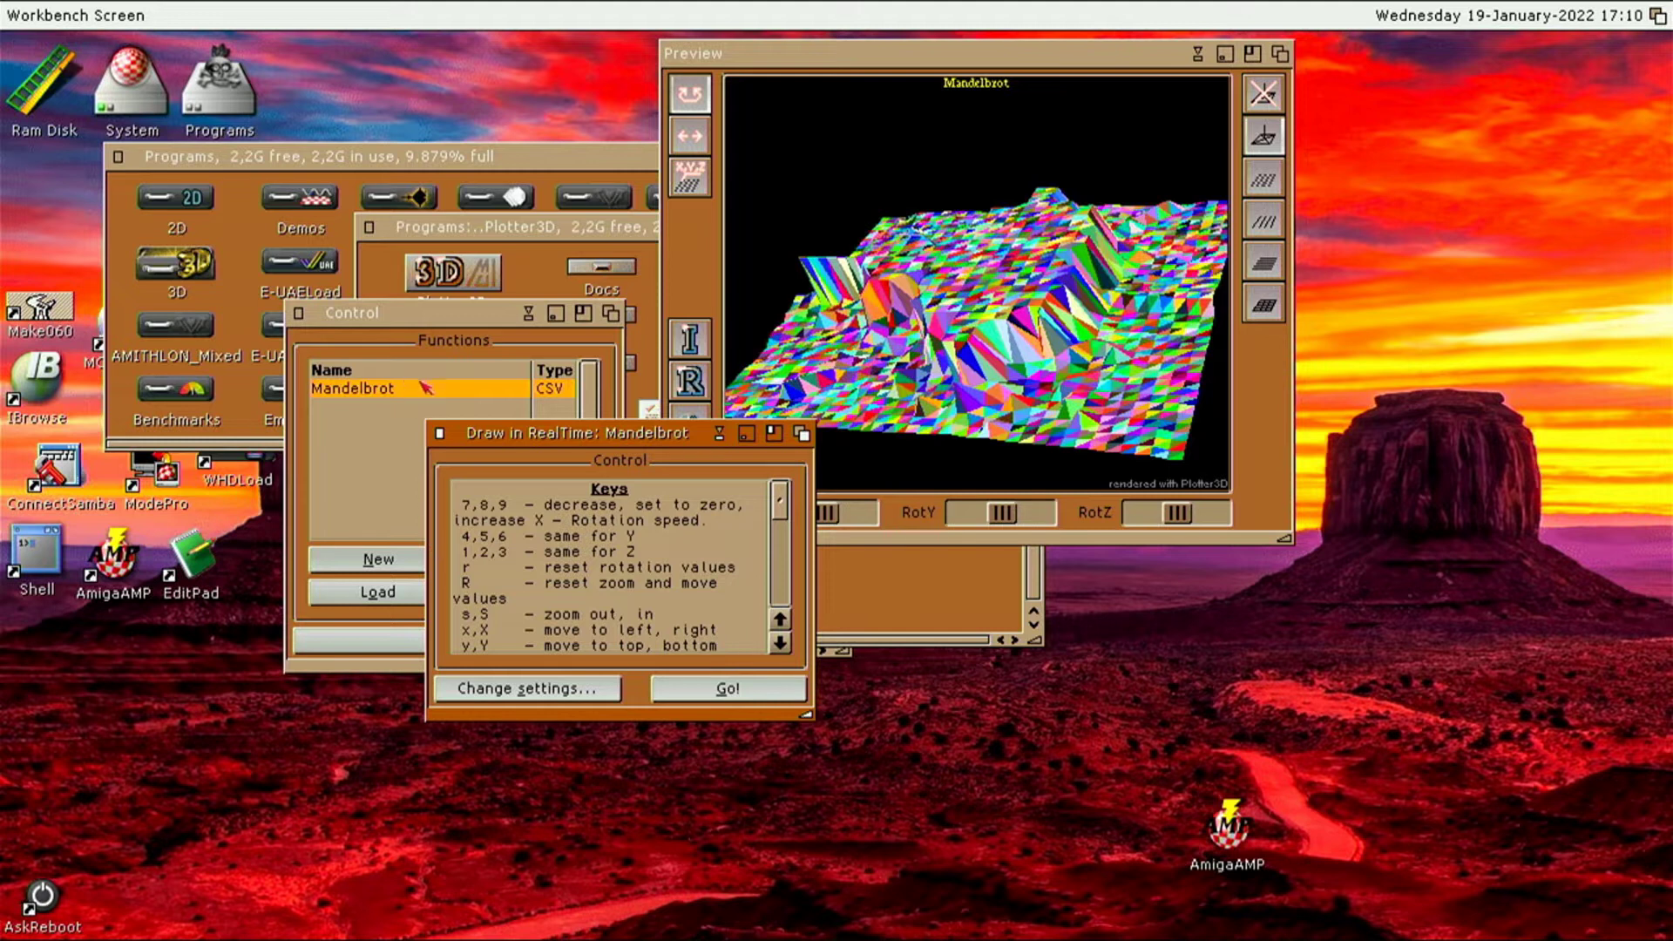
Close the real-time drawing window, quit Plotter3D and close its drawer window
left_click(441, 435)
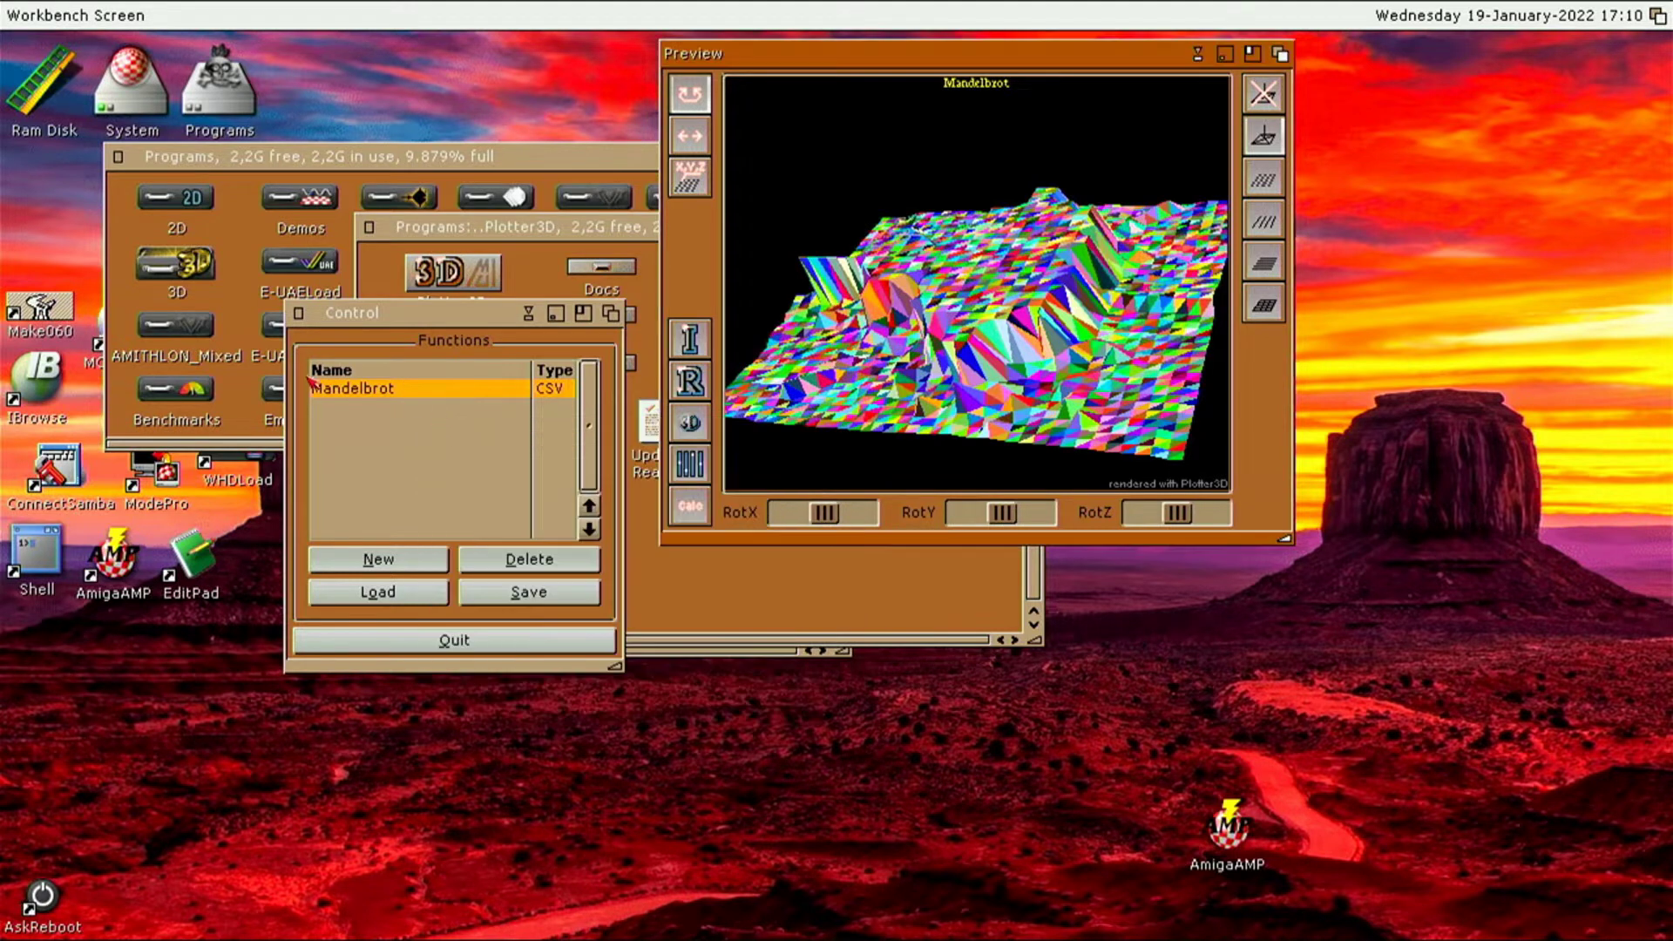
left_click(299, 313)
left_click(732, 539)
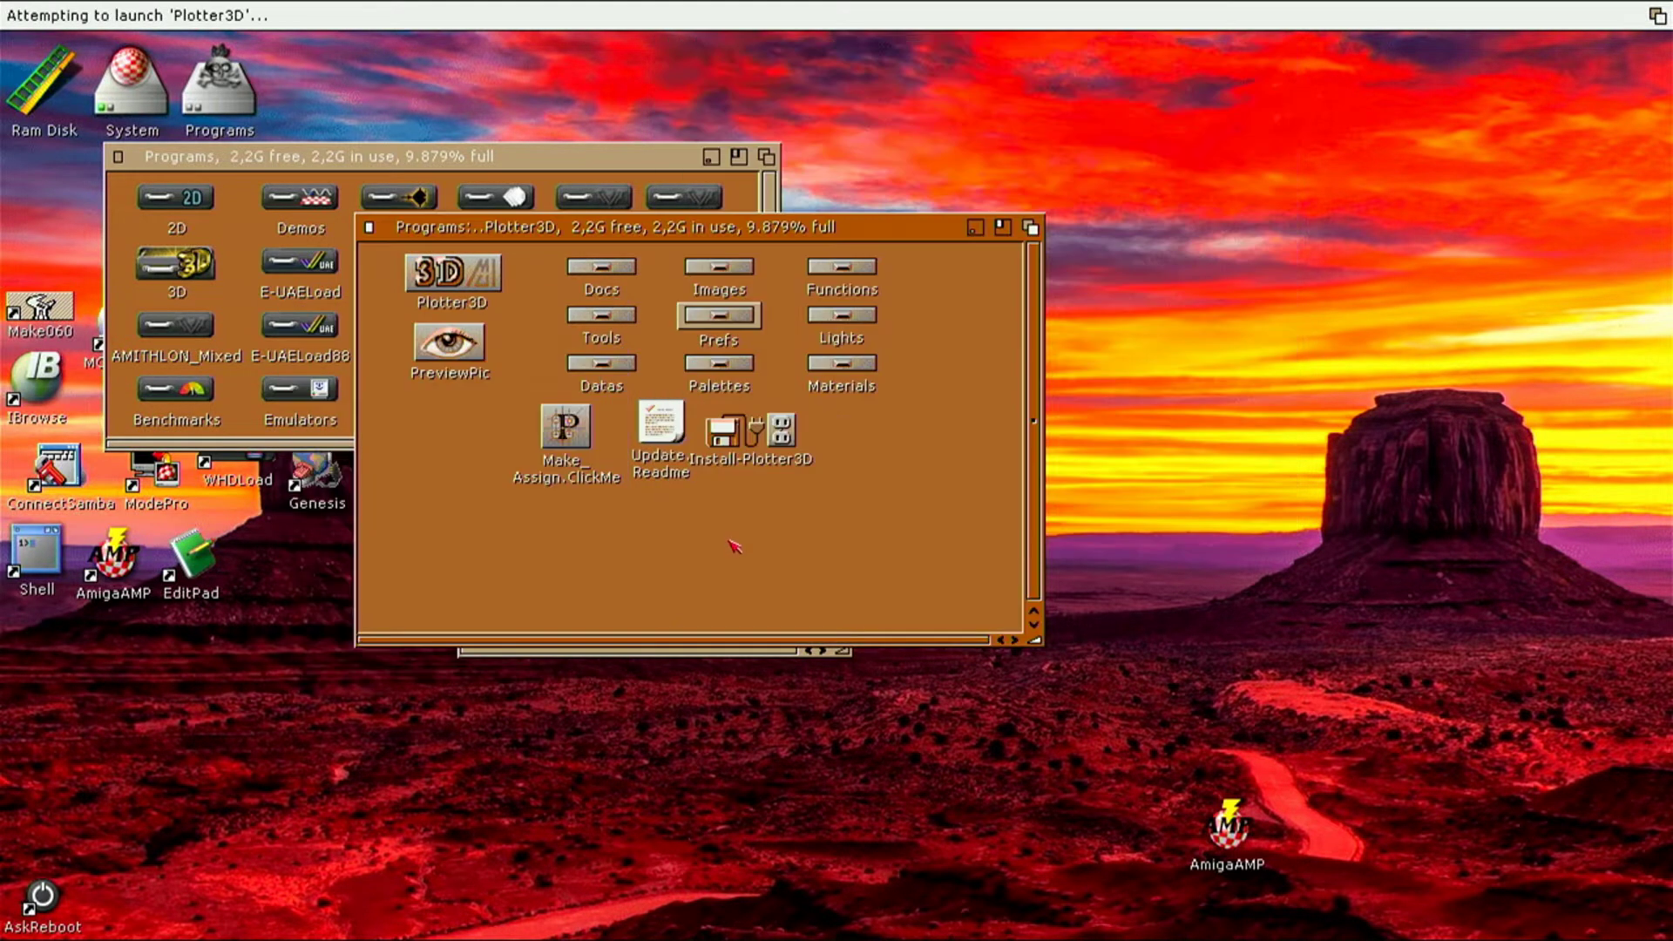
left_click(373, 228)
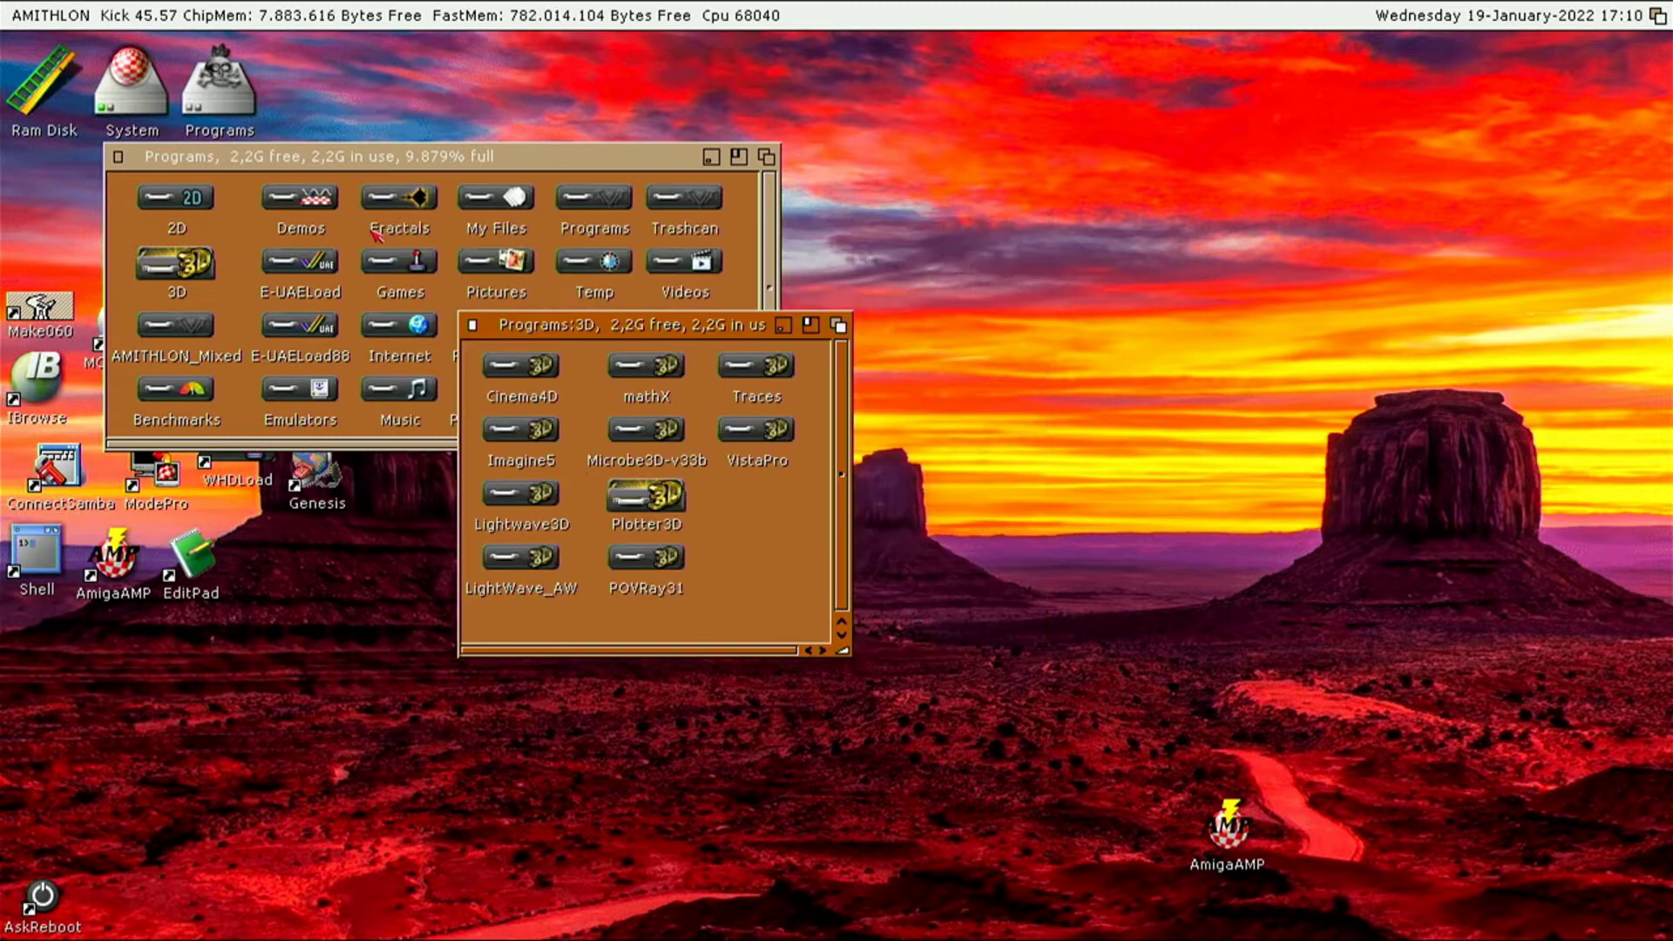
Open the ModePro preferences and accept the screen mode settings for use
double_click(136, 488)
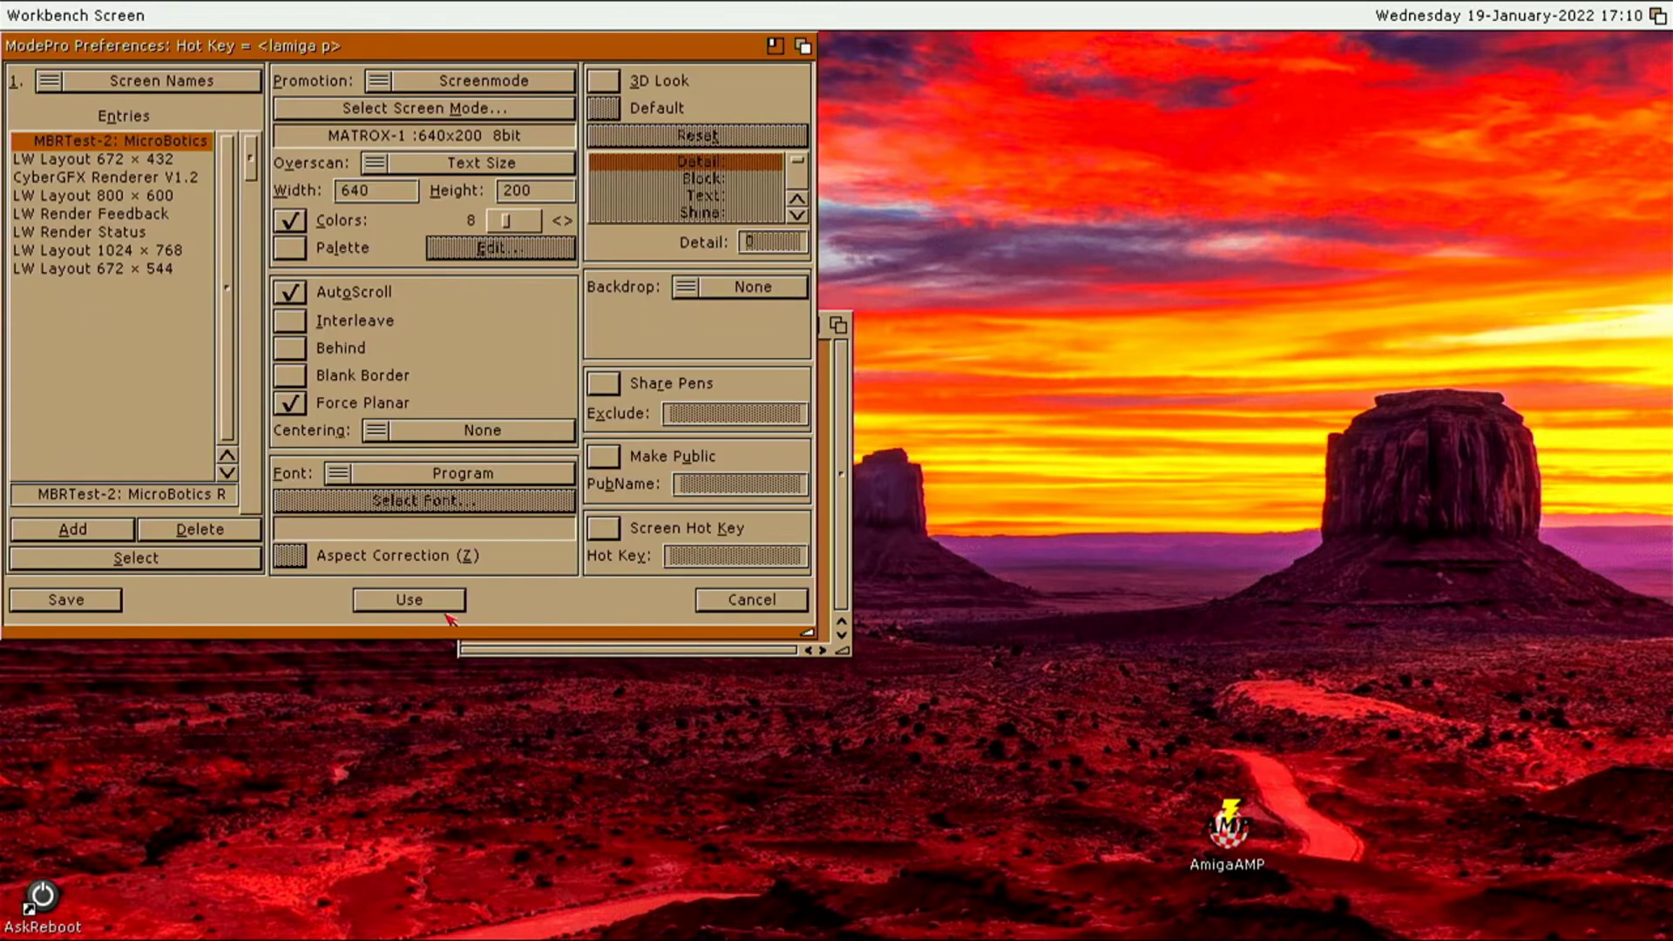
left_click(410, 601)
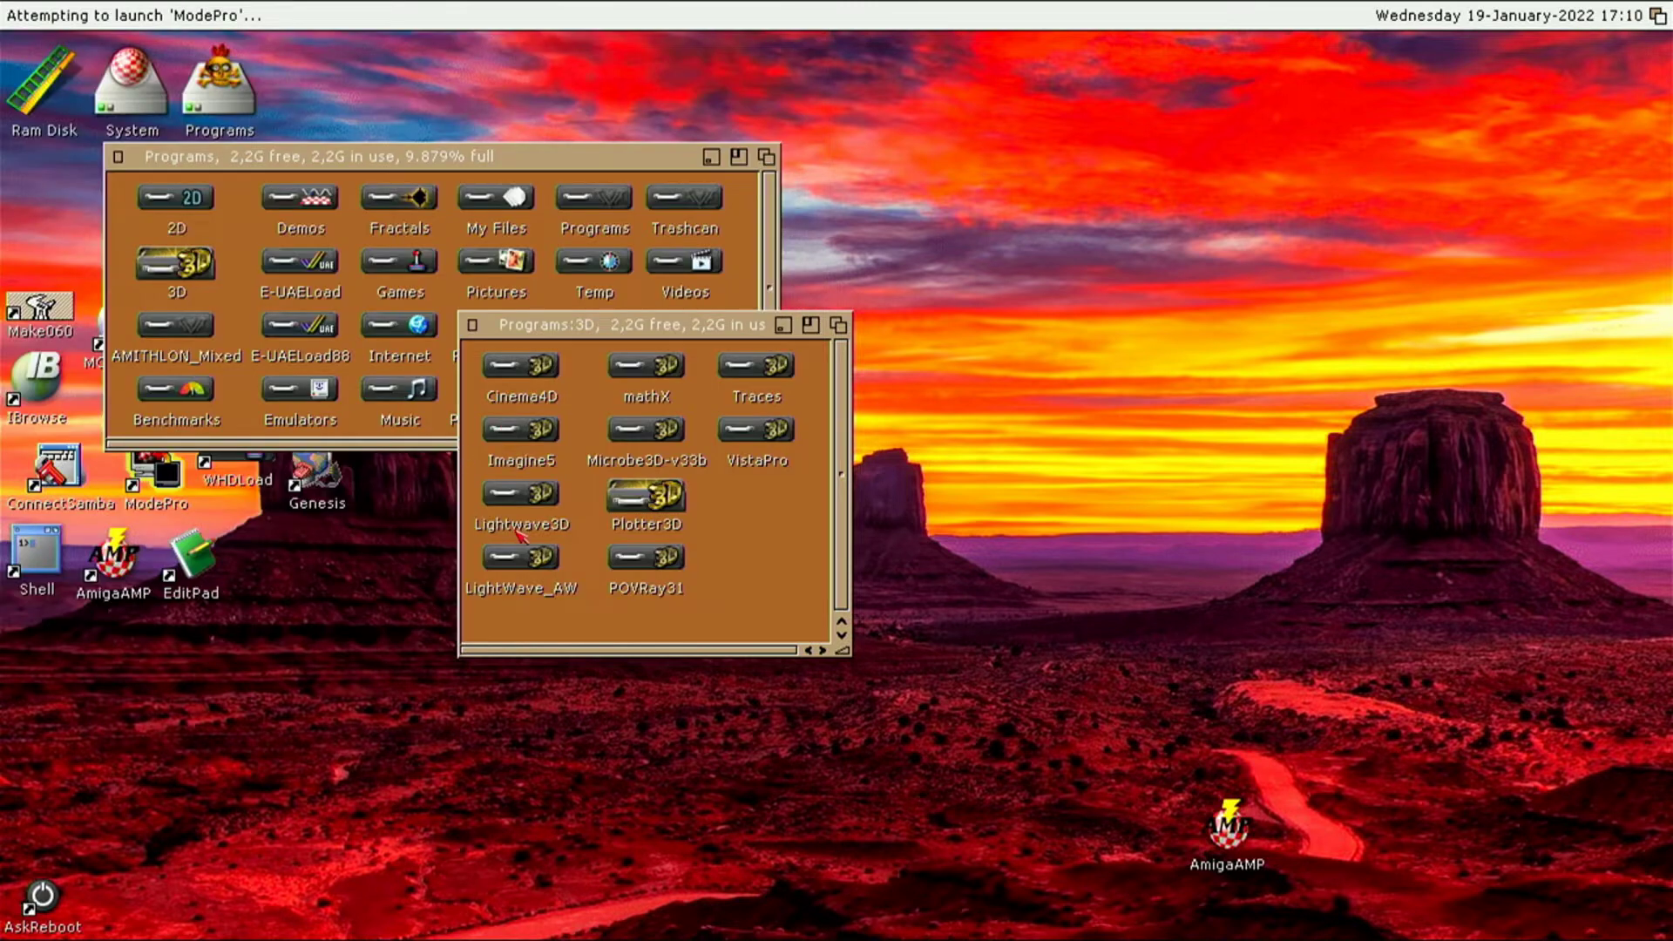
Open the LightWave_AW drawer, run Assign LightWave and launch LightWave.FP
double_click(530, 580)
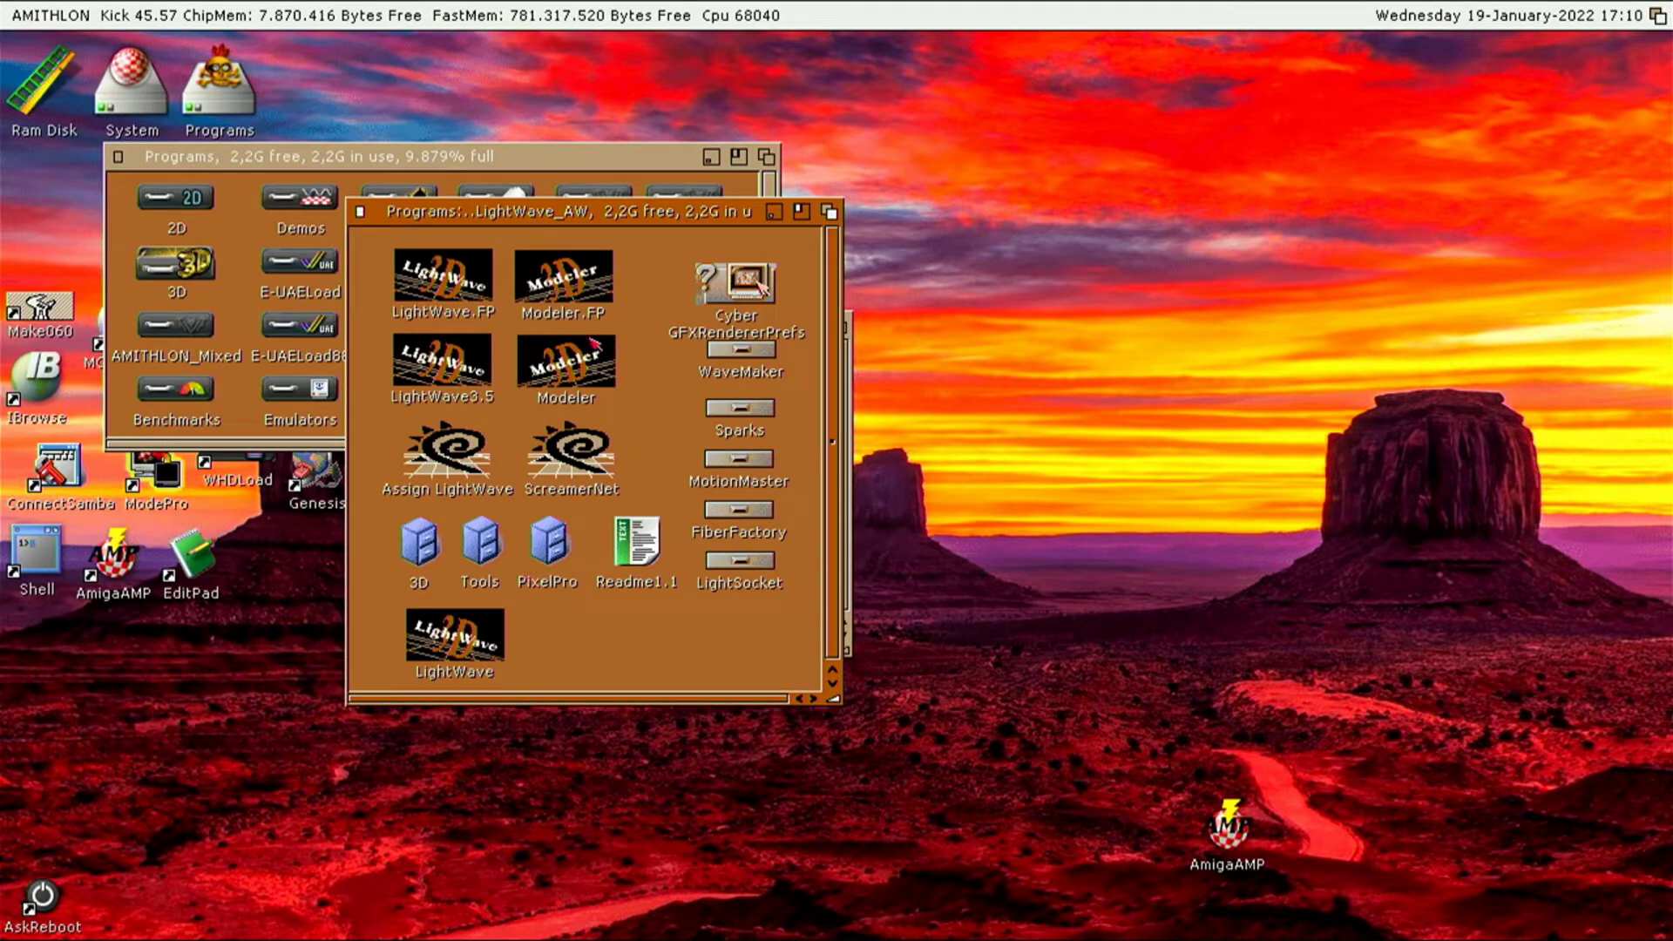
double_click(444, 459)
double_click(493, 277)
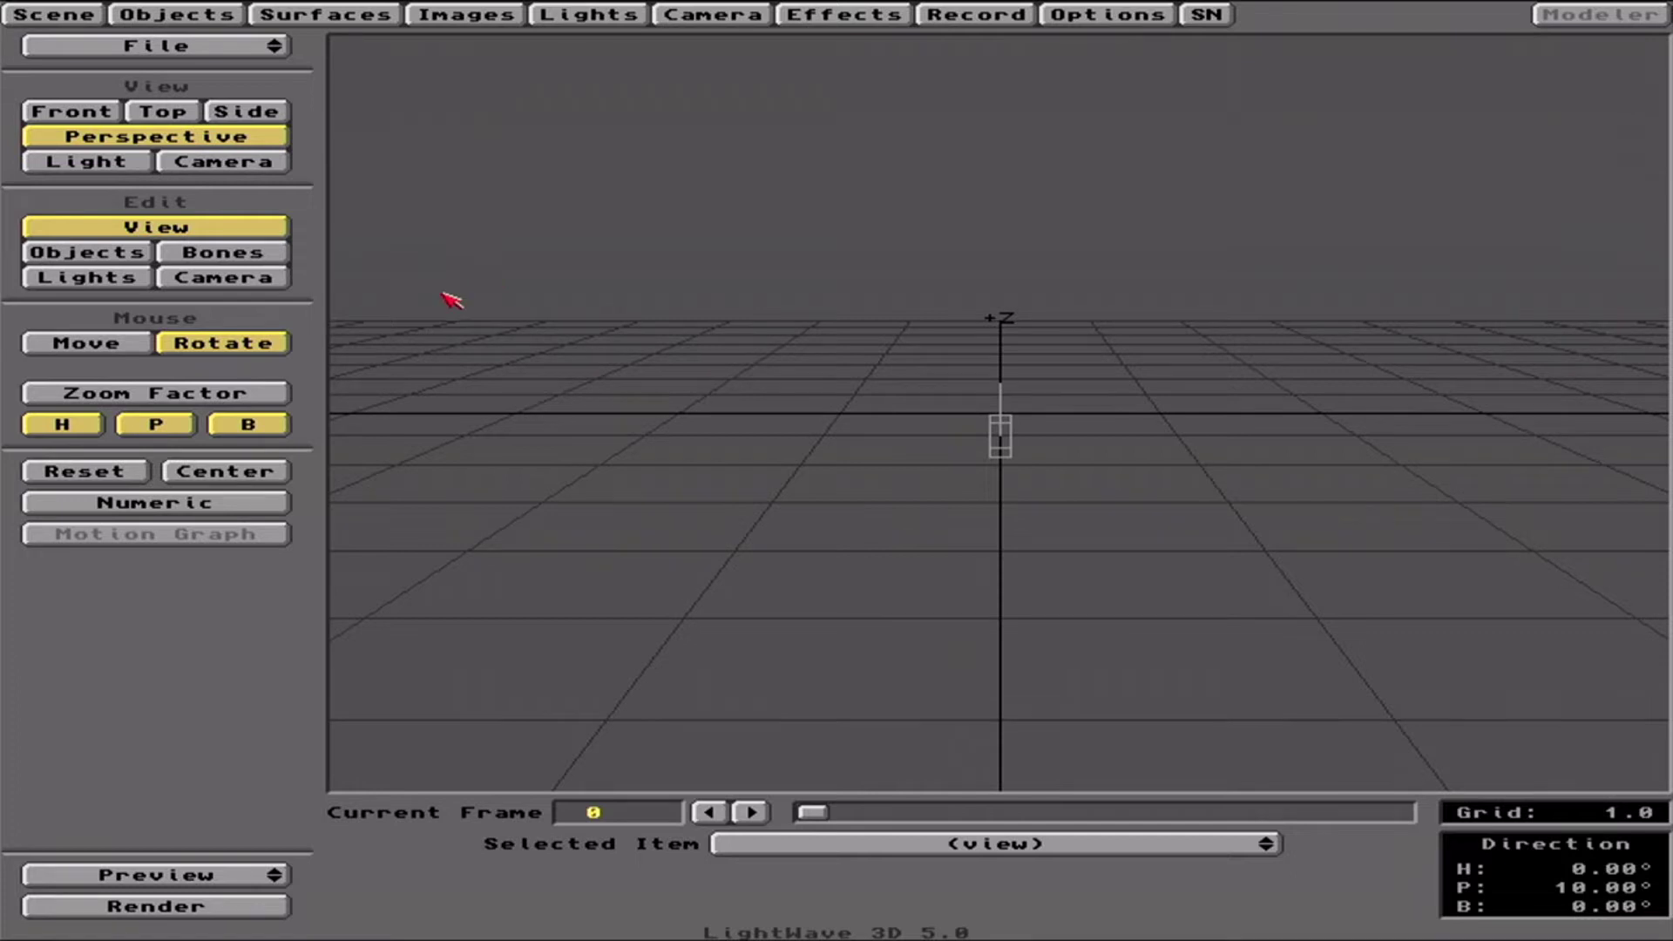
Load the scene GODDARD.LWS from the SPACESTATION scenes drawer
left_click(140, 52)
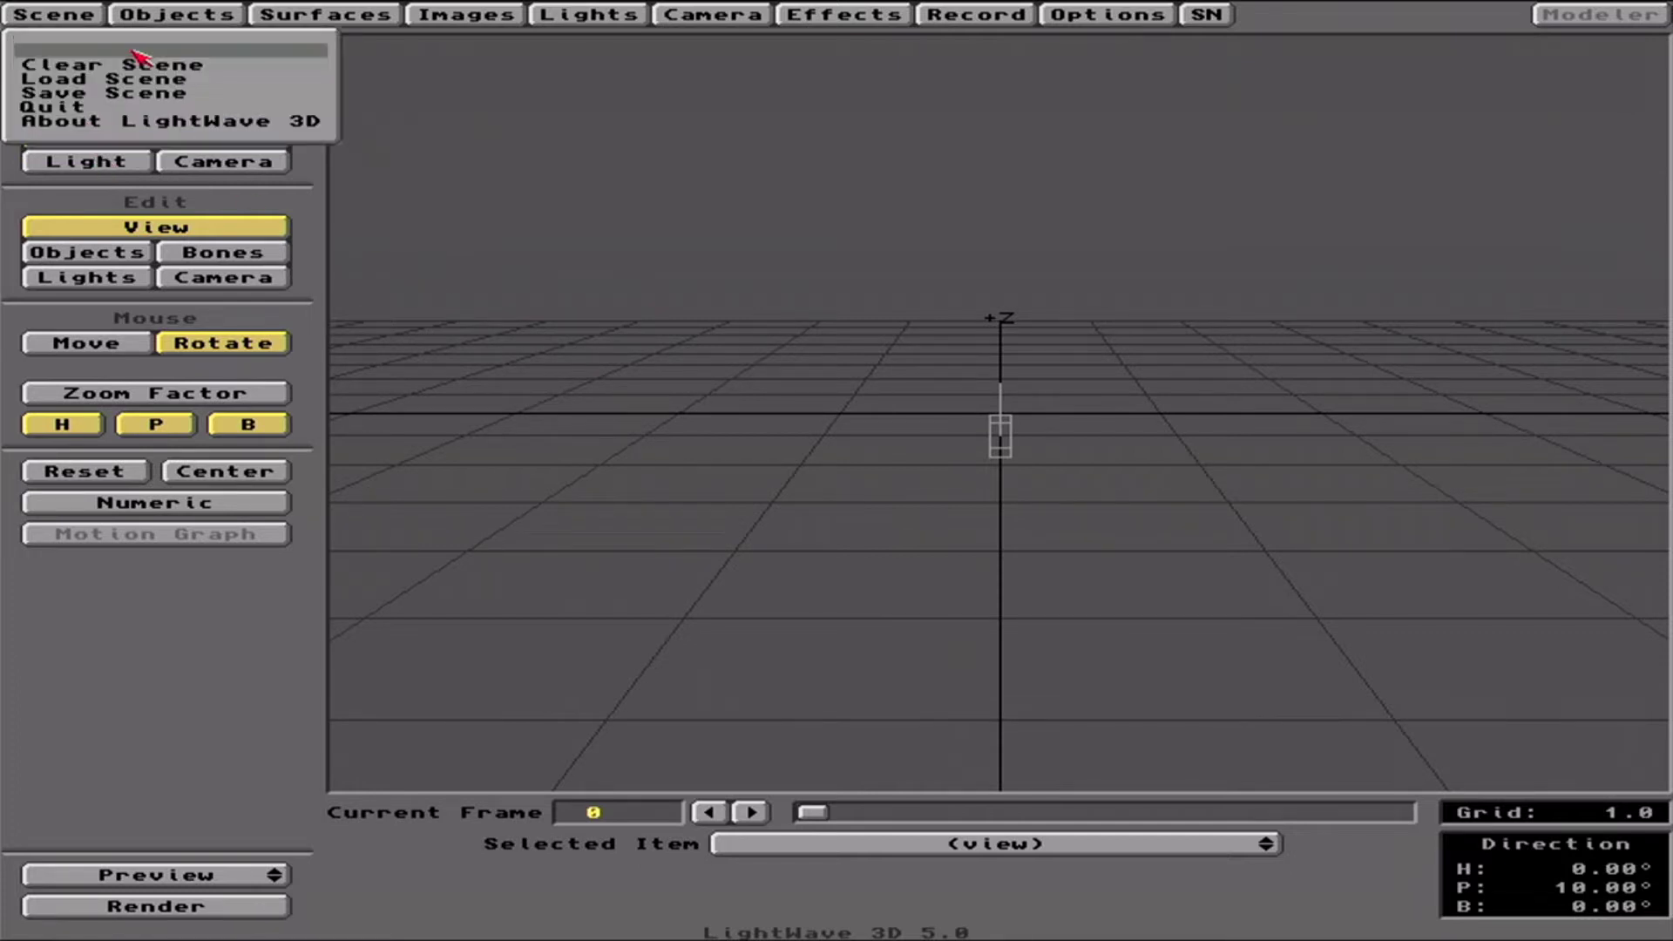
left_click(147, 79)
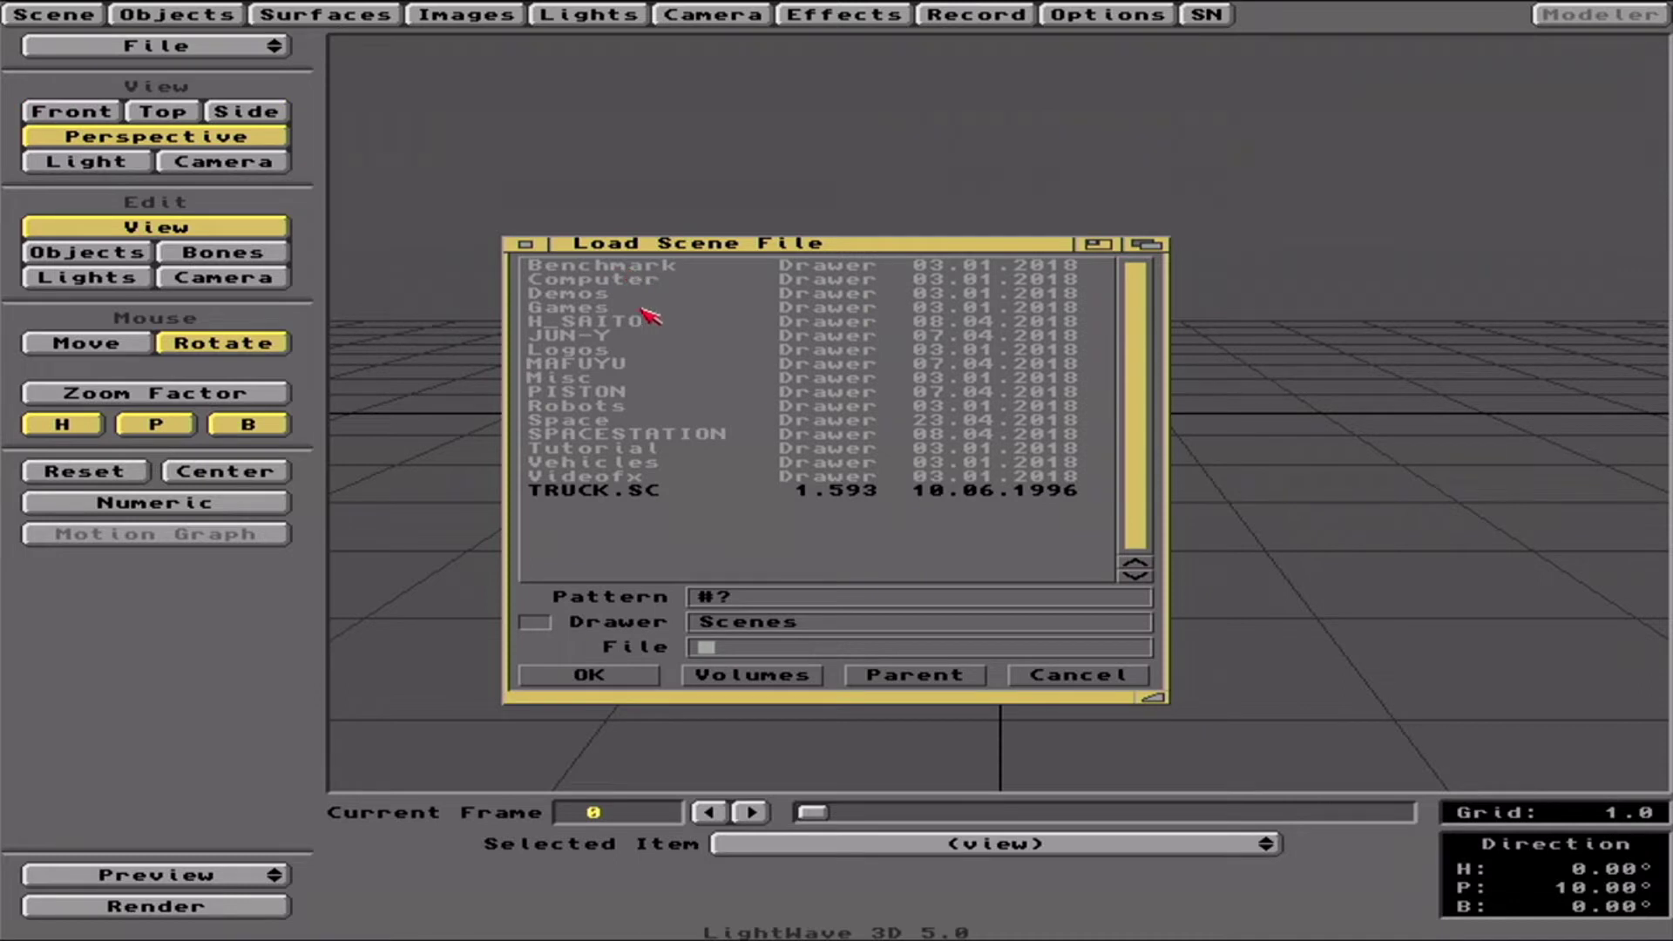
left_click(686, 435)
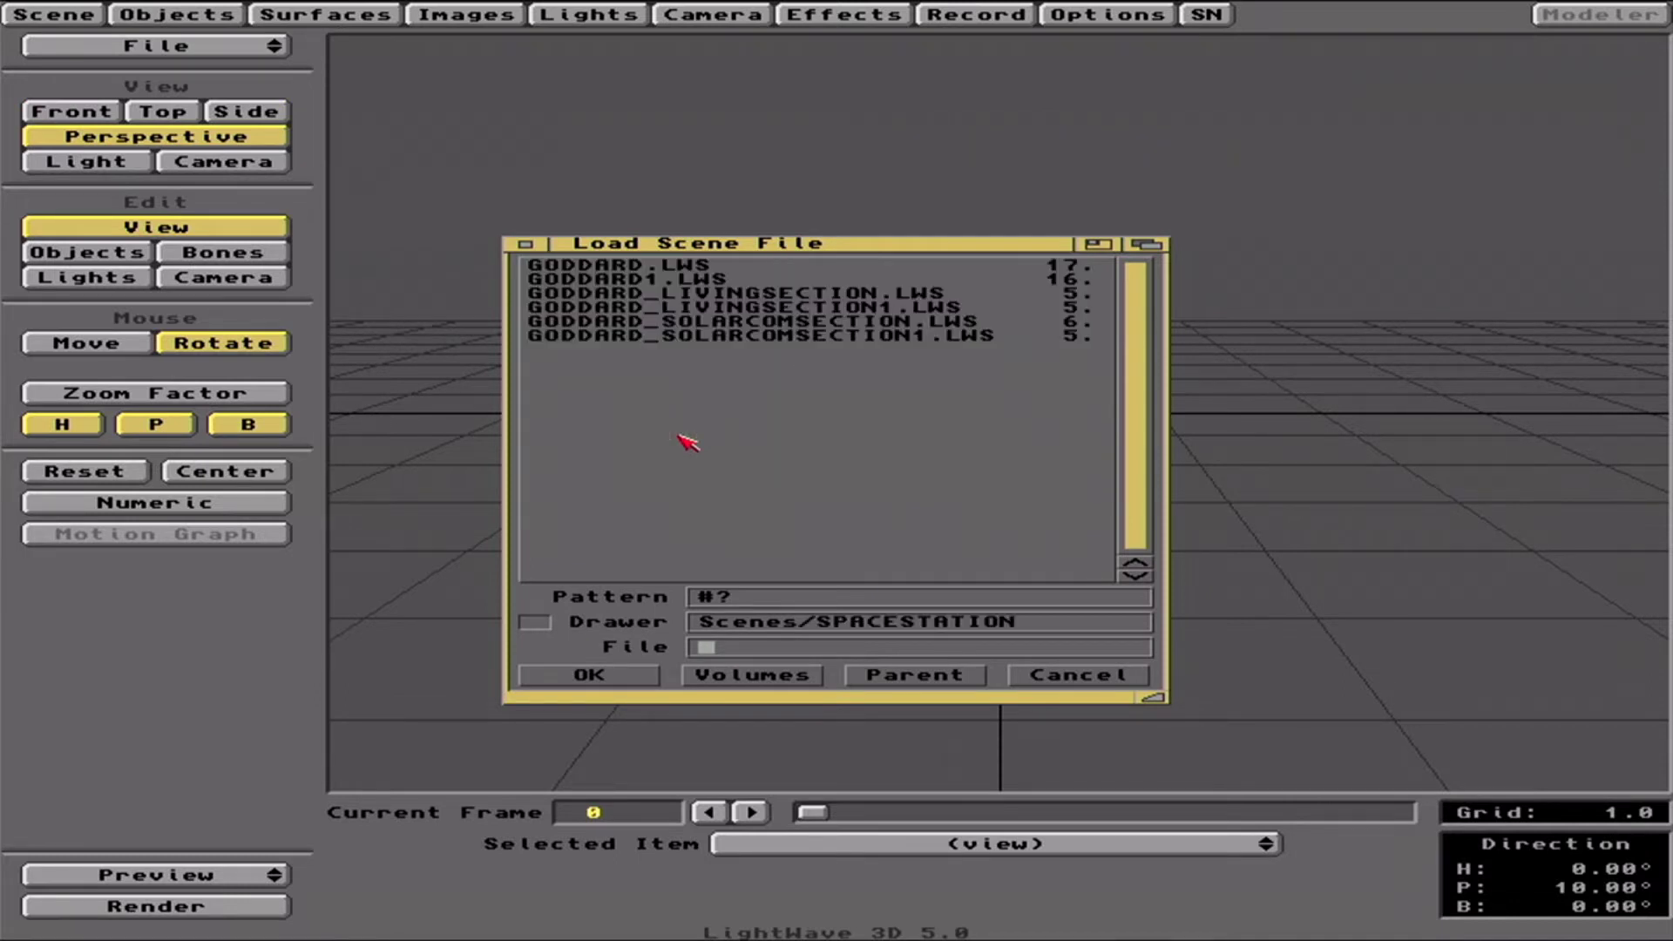
double_click(727, 270)
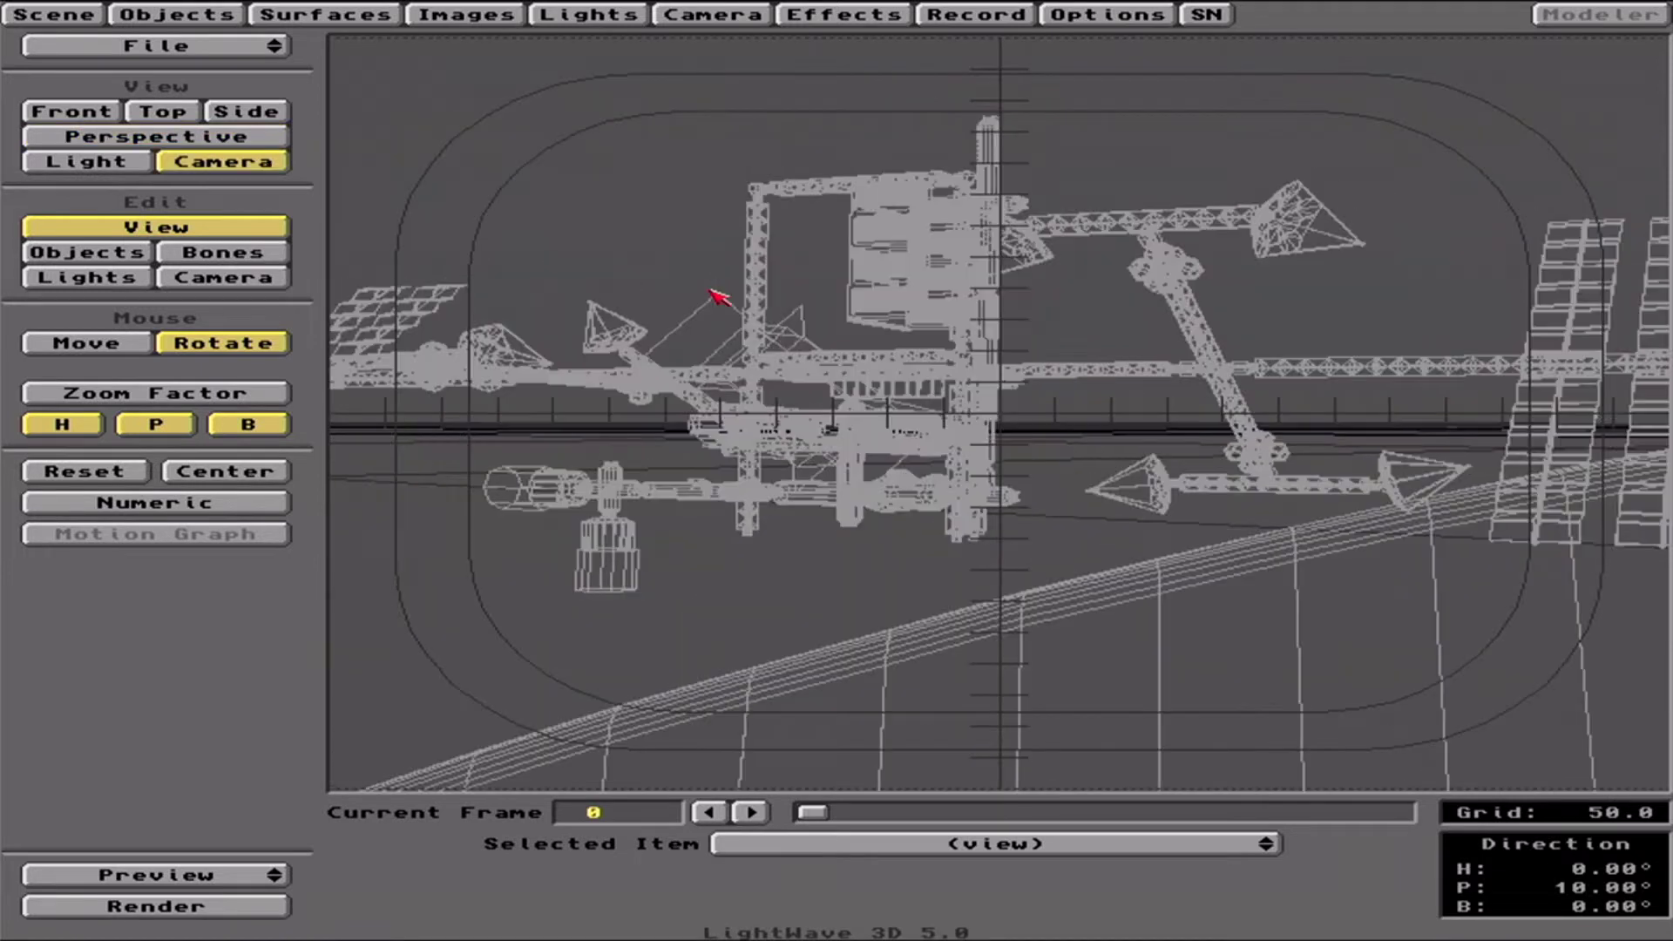
Switch editing to objects, make a wireframe preview of frames 1 to 150 and end the preview
left_click(113, 260)
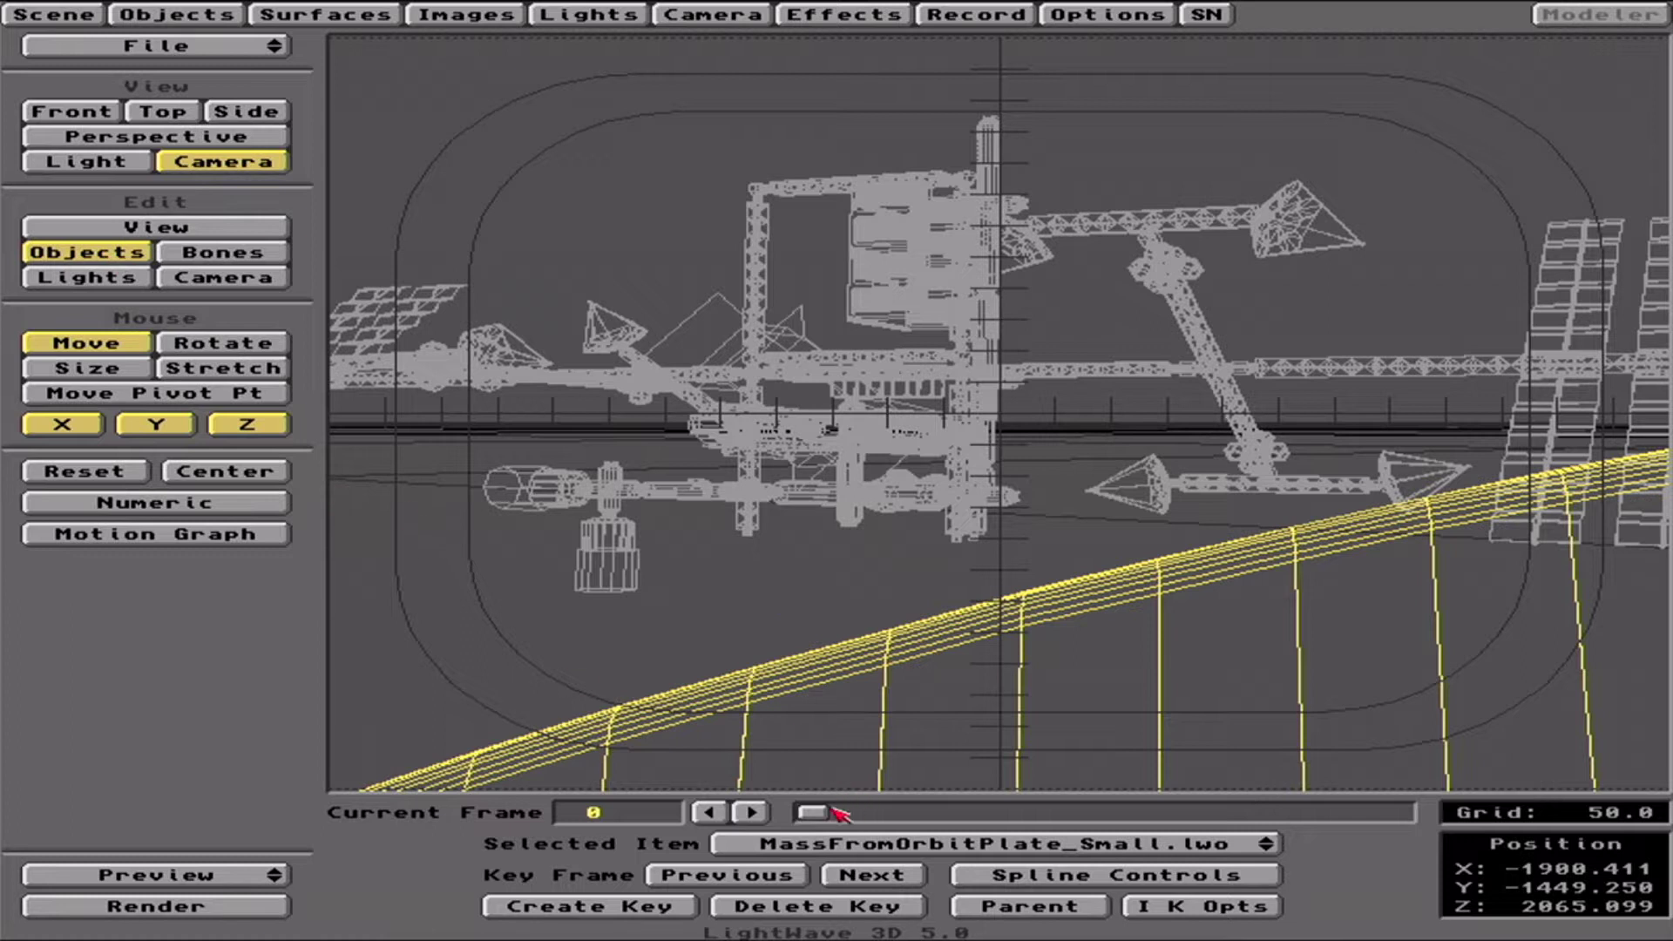
left_click(104, 876)
left_click(106, 882)
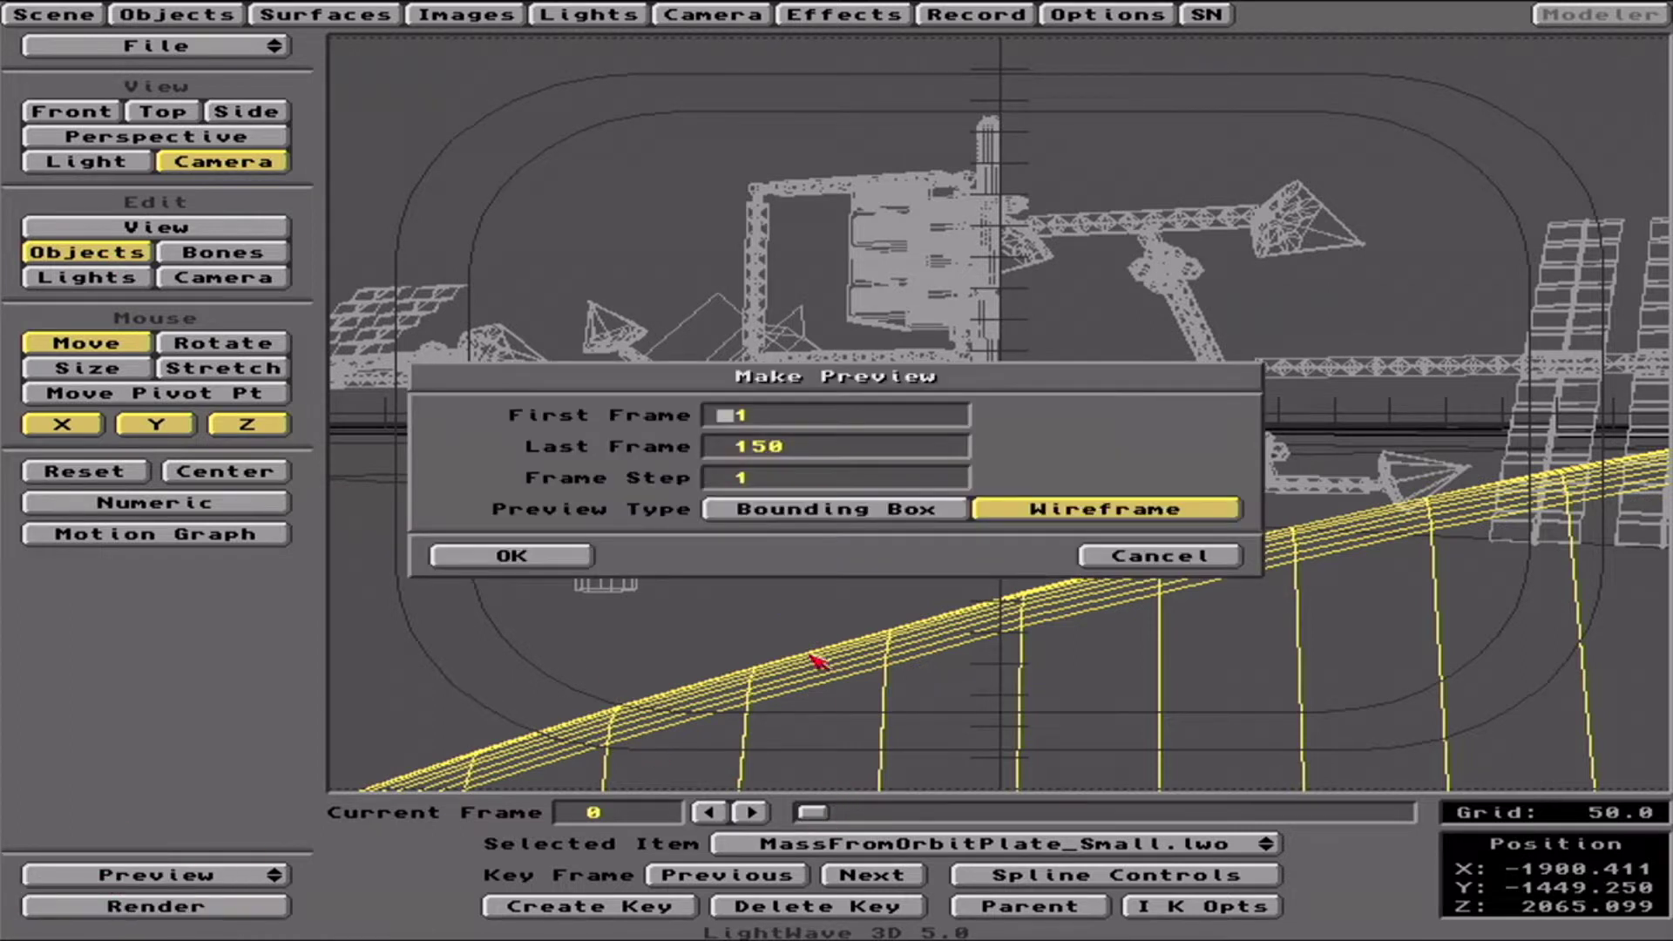
left_click(552, 555)
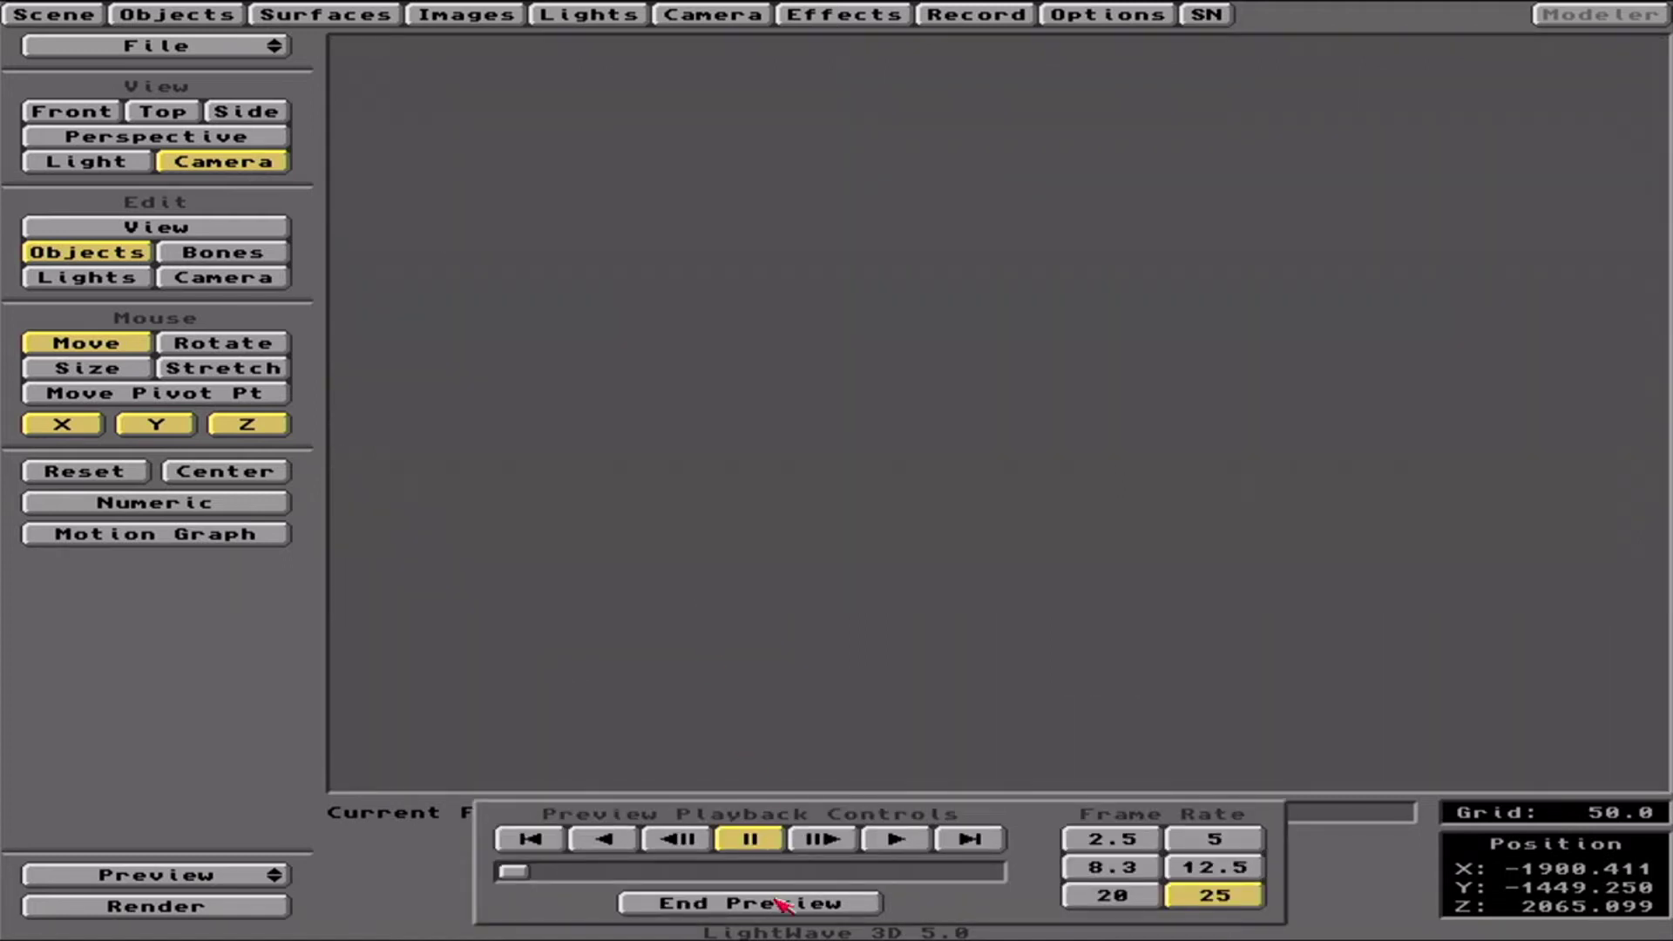
left_click(784, 906)
Move the space station animation to frame 124 and check the recording settings without changing them
left_click_drag(810, 814, 1310, 815)
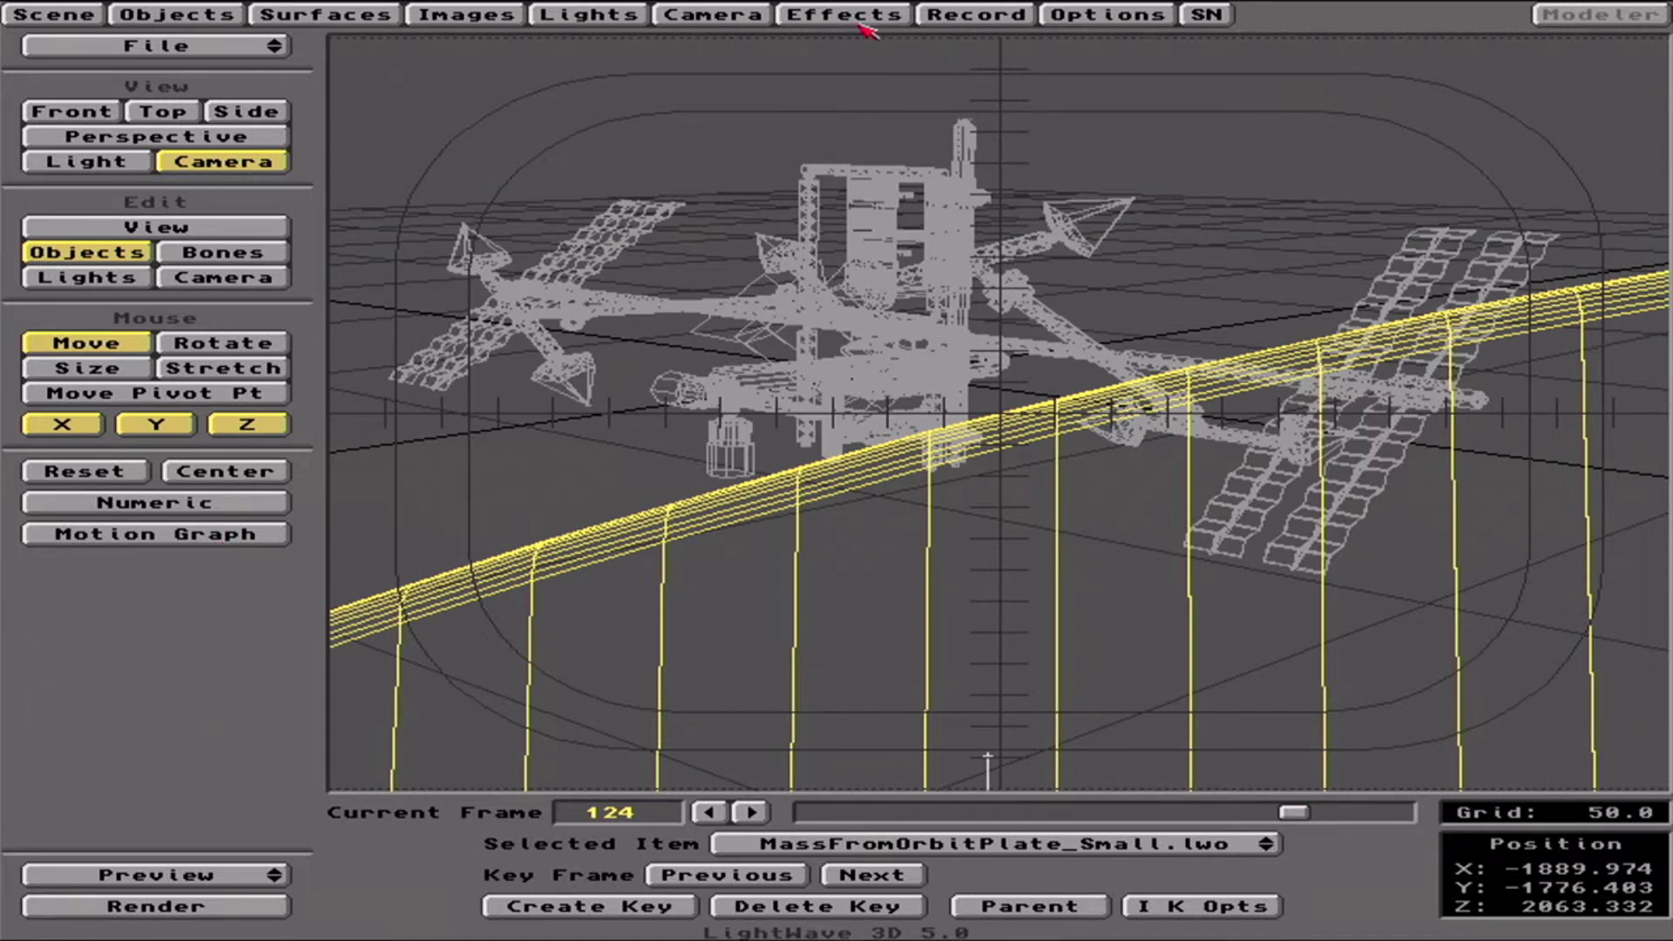
left_click(985, 20)
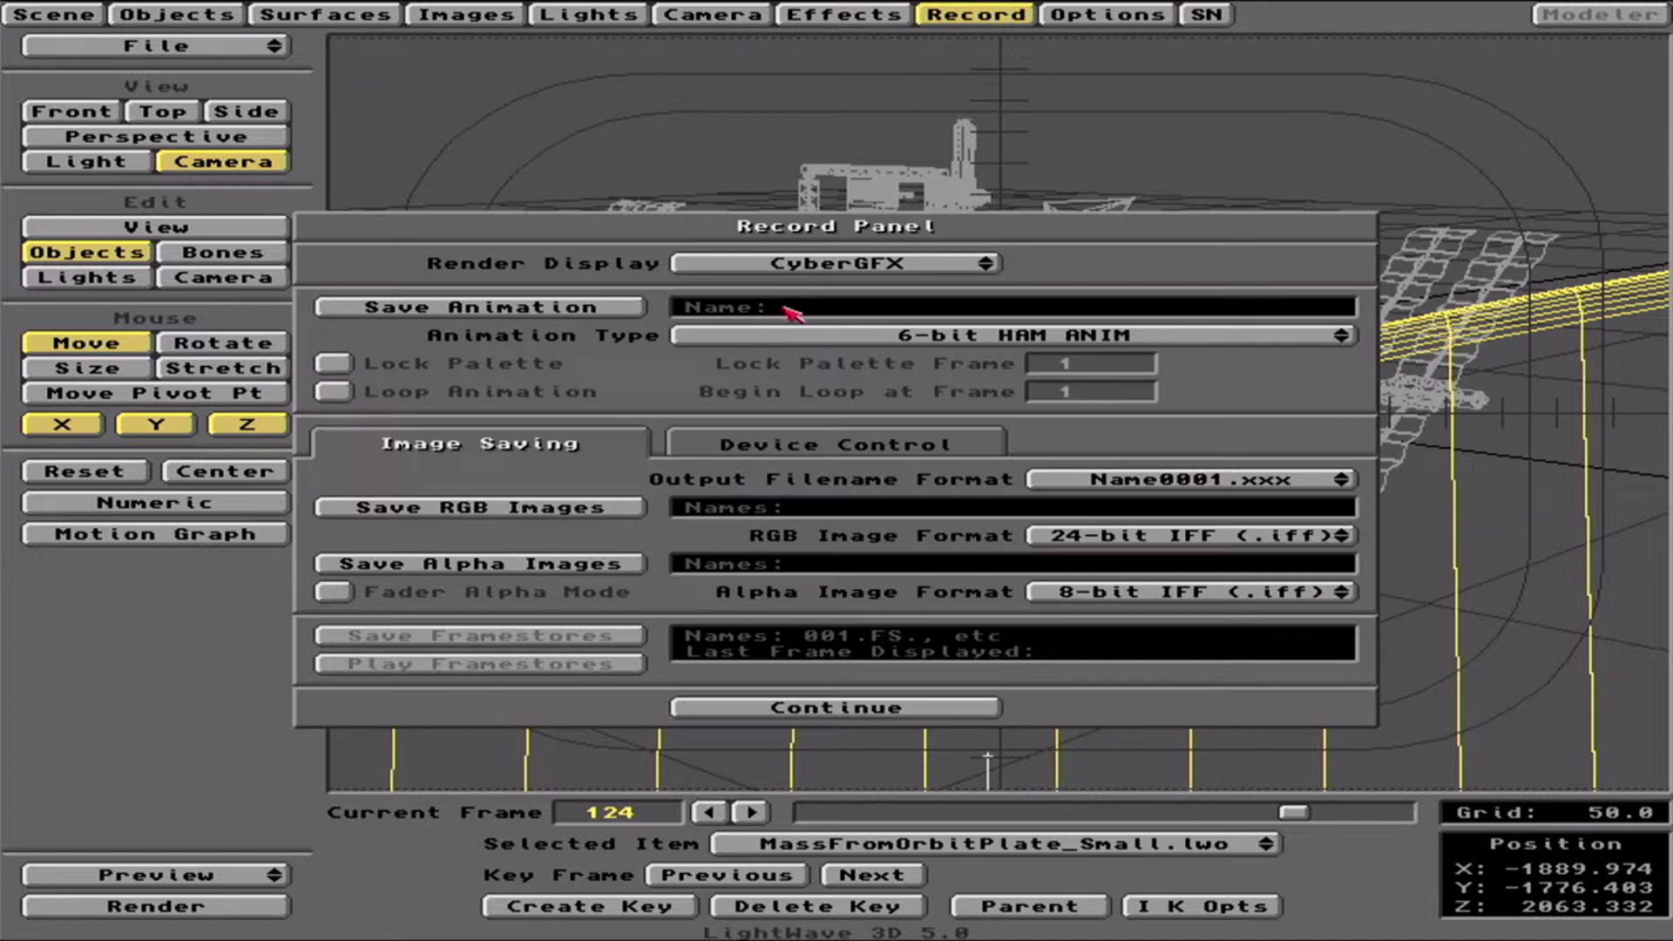
left_click(842, 707)
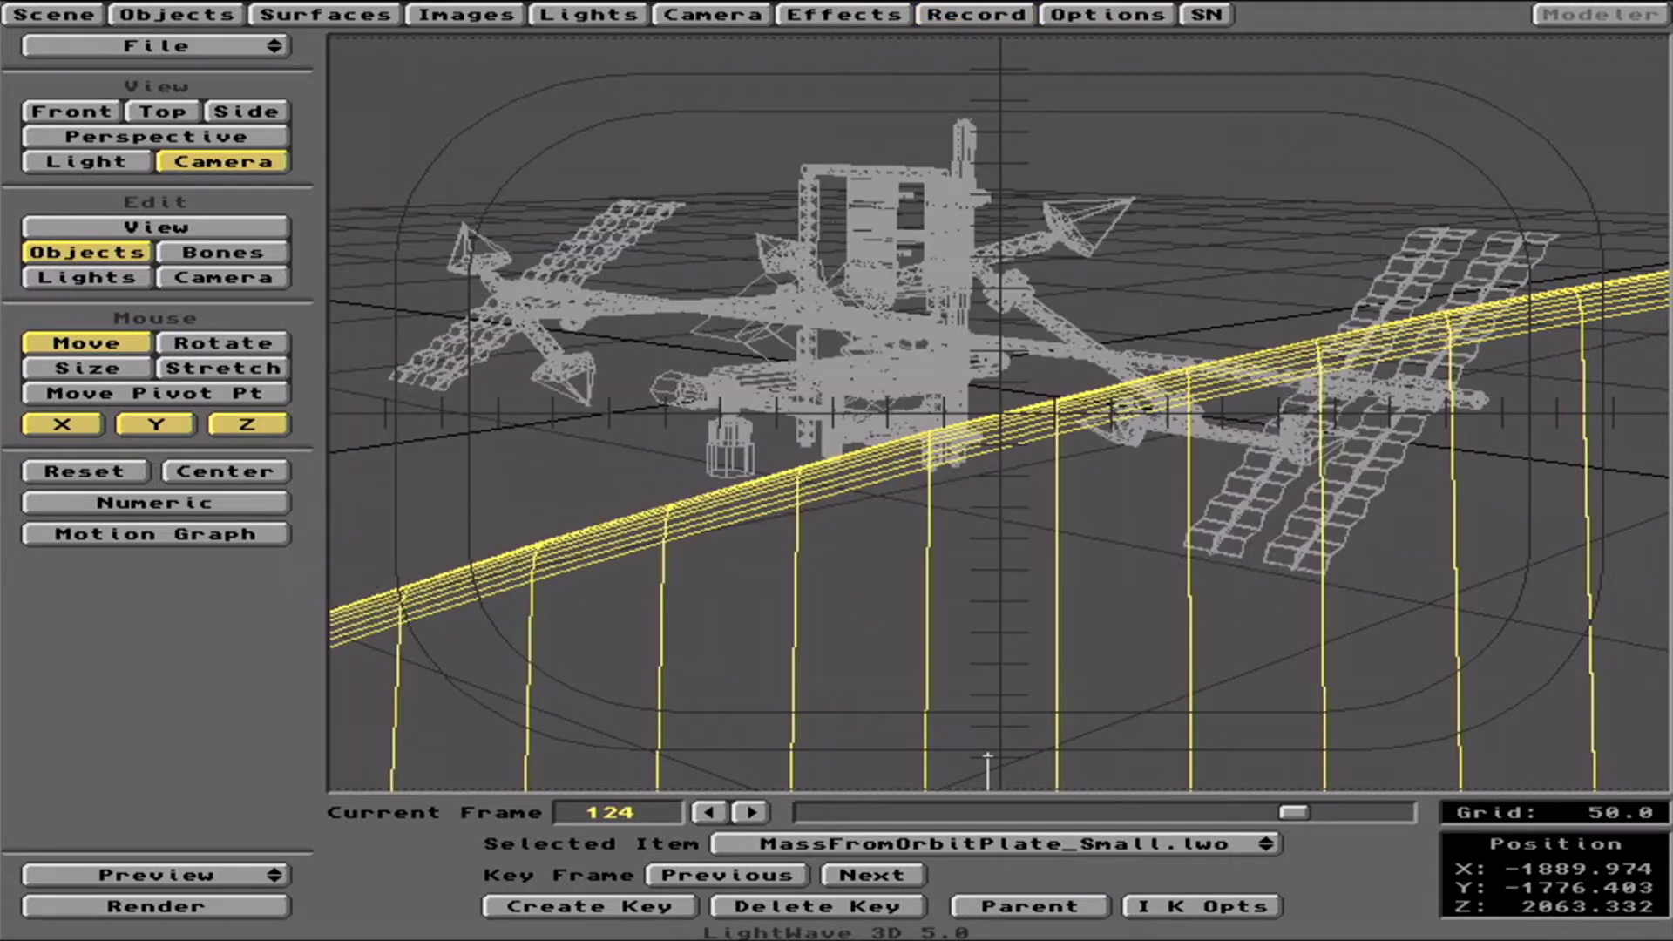
Enable the camera's custom size of 1024 × 768 and set the pixel aspect ratio to Square Pixels
left_click(850, 14)
left_click(737, 16)
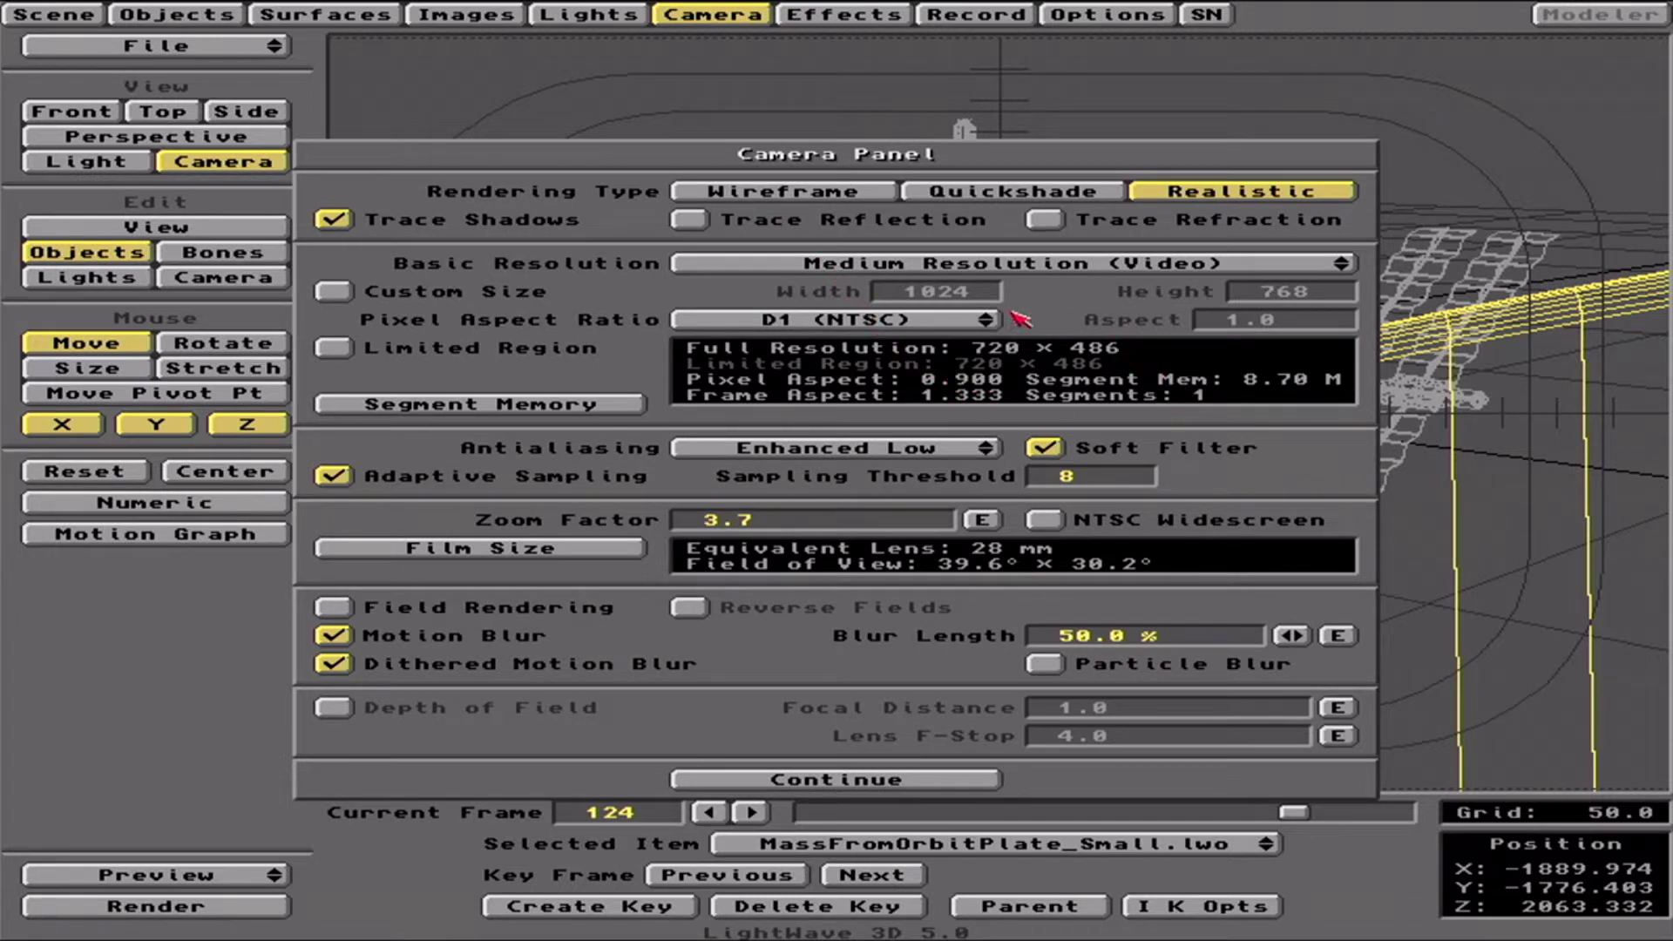
left_click(335, 296)
left_click(926, 300)
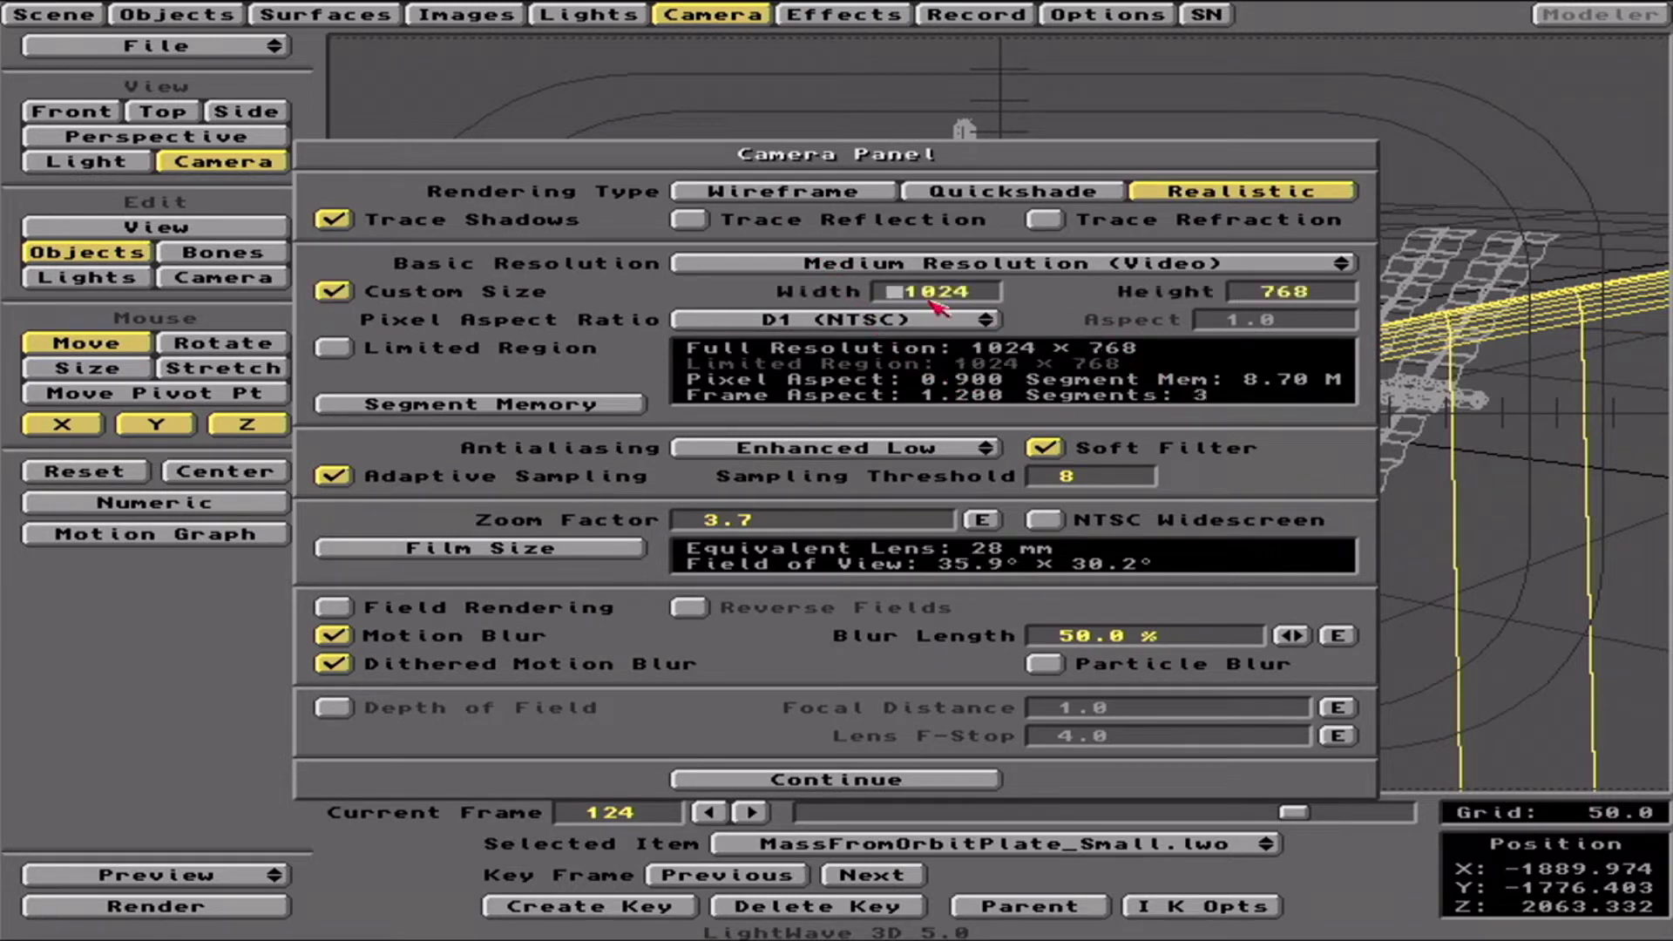
mouse_move(963, 320)
left_mouse_down()
mouse_move(953, 348)
mouse_move(956, 334)
left_mouse_up()
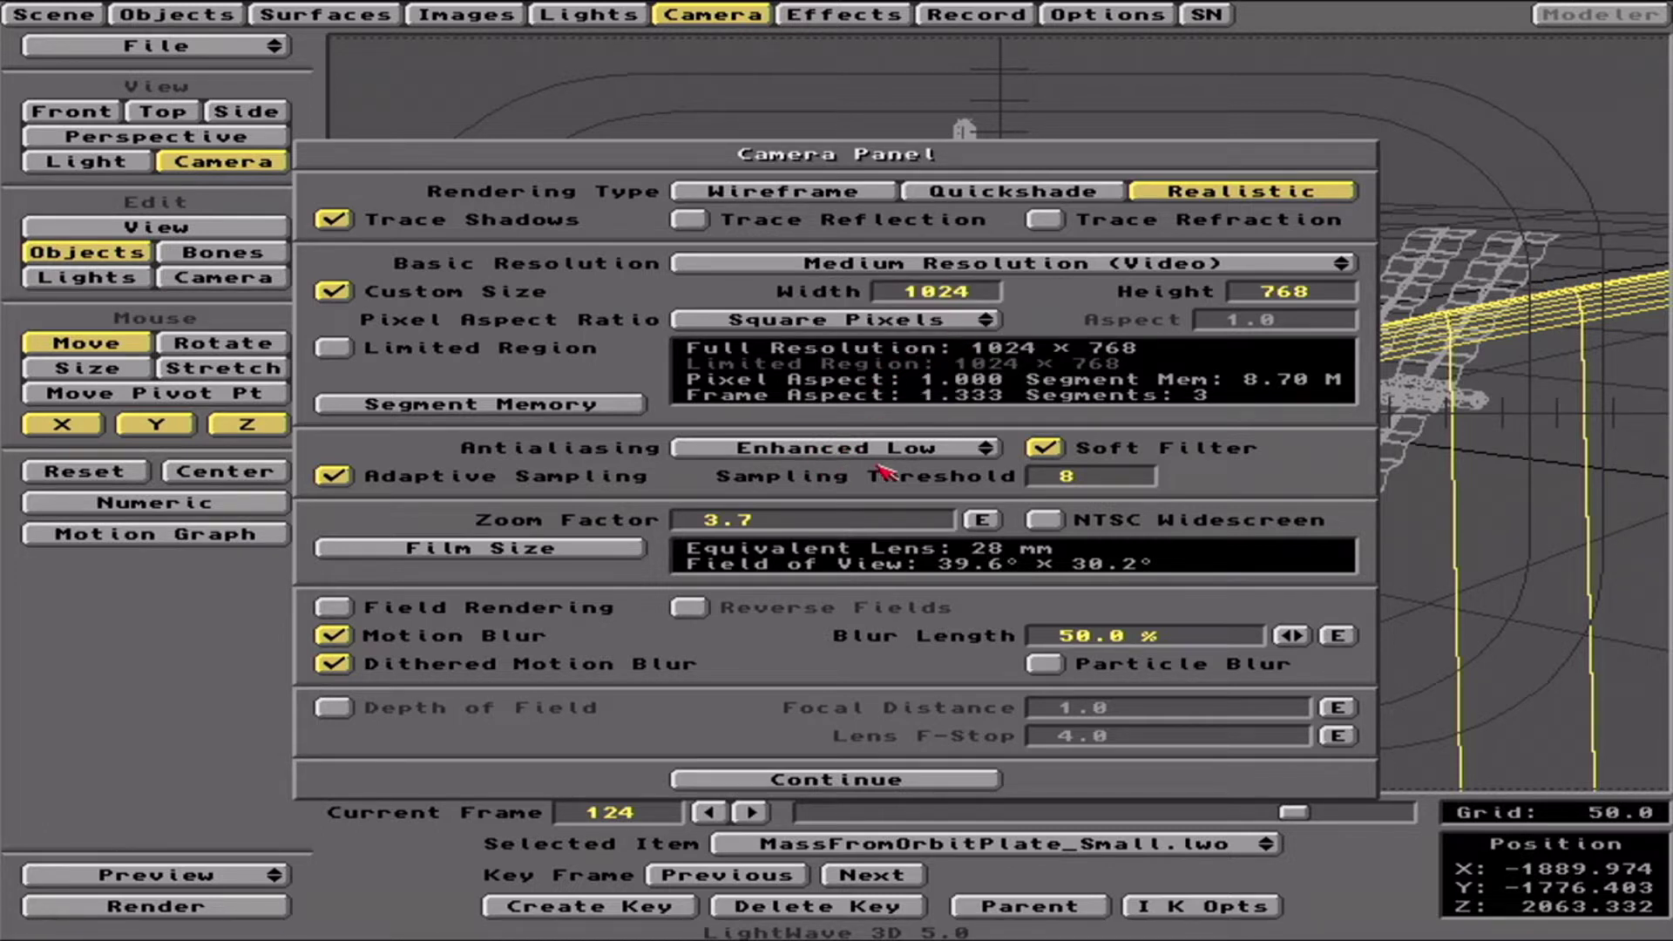
left_click(808, 781)
Render only frame 124 of the space station scene and leave the finished render
left_click(126, 911)
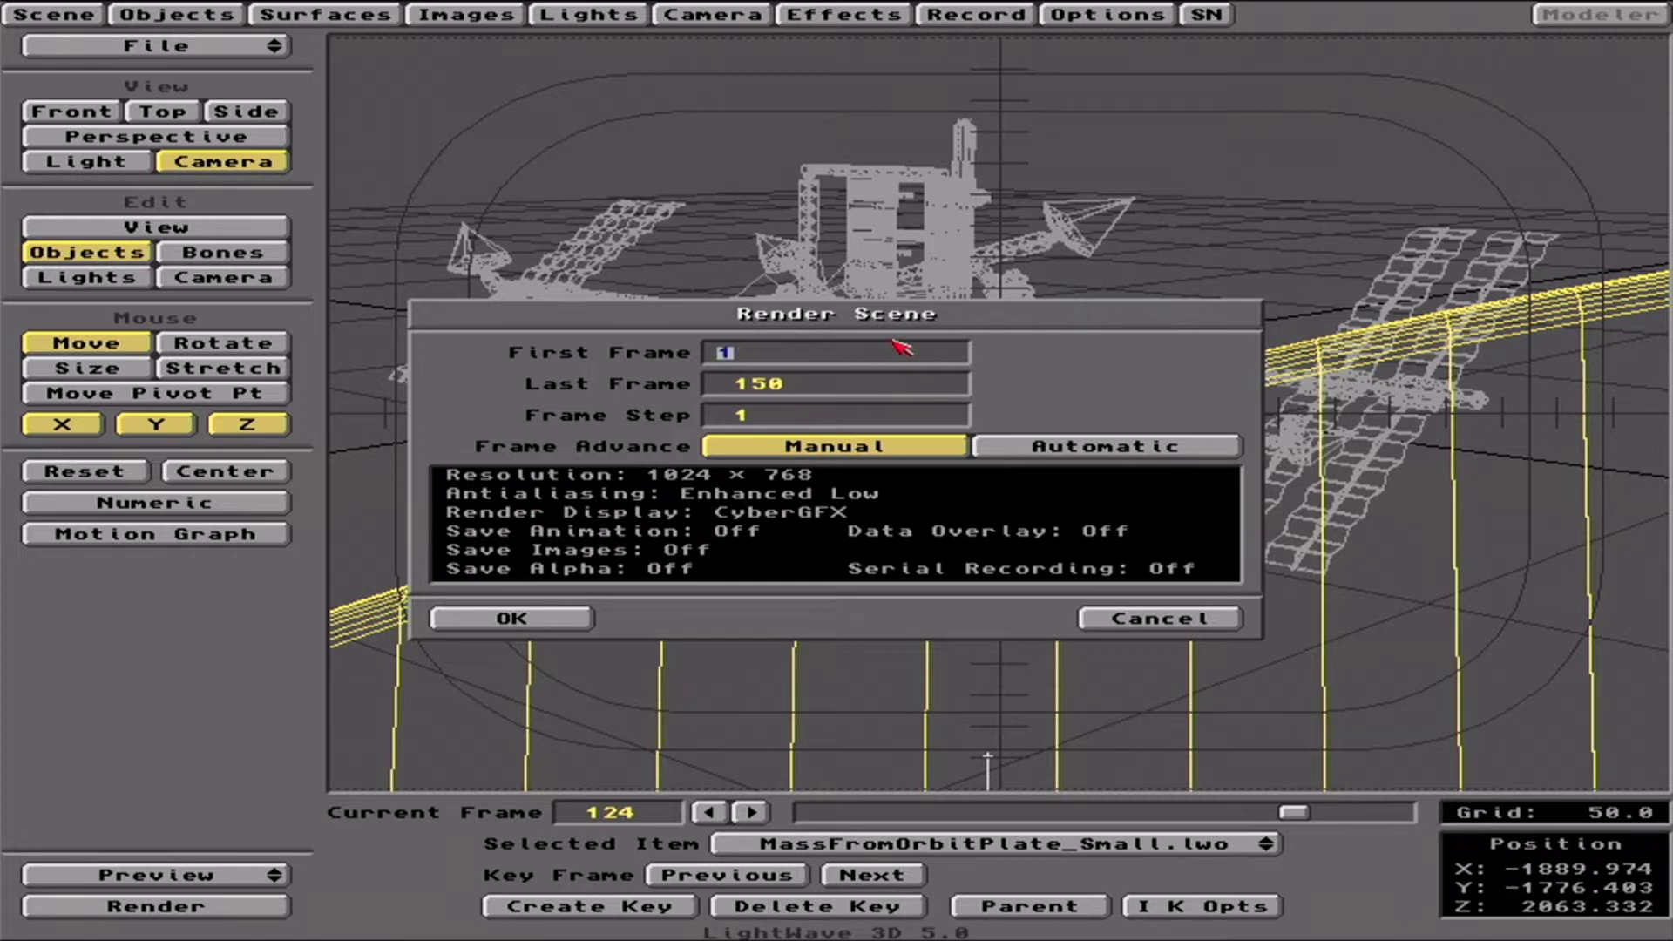
type("124")
key("Return")
key("Delete")
key("Delete")
type("12")
key("Return")
left_click(534, 617)
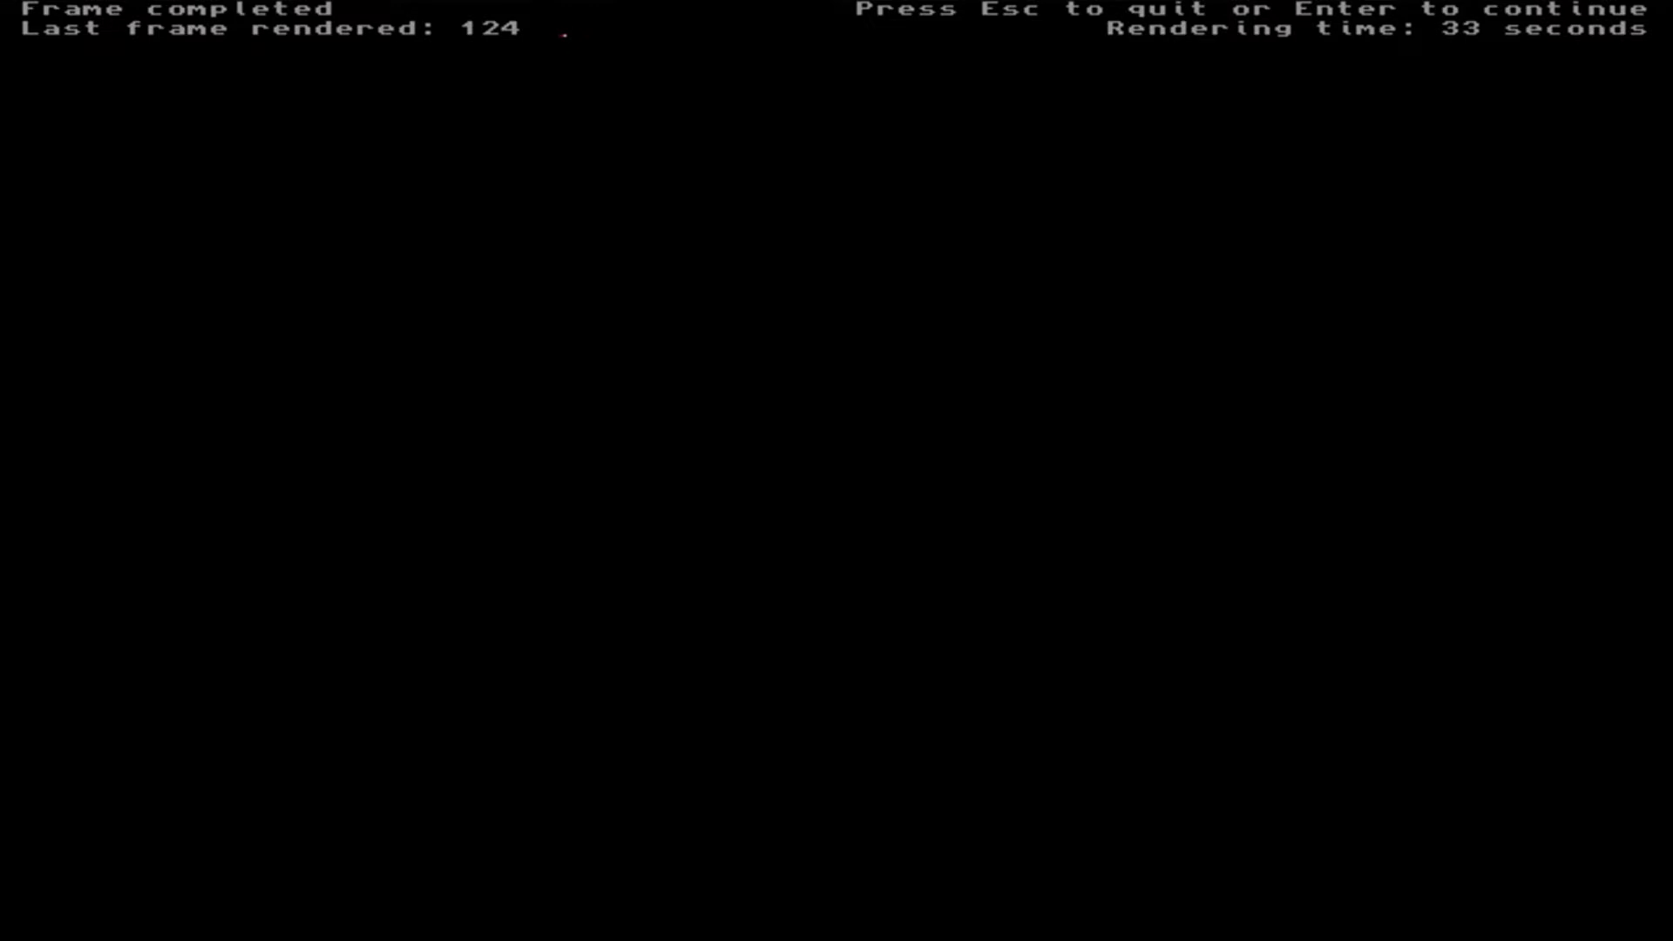
key("Escape")
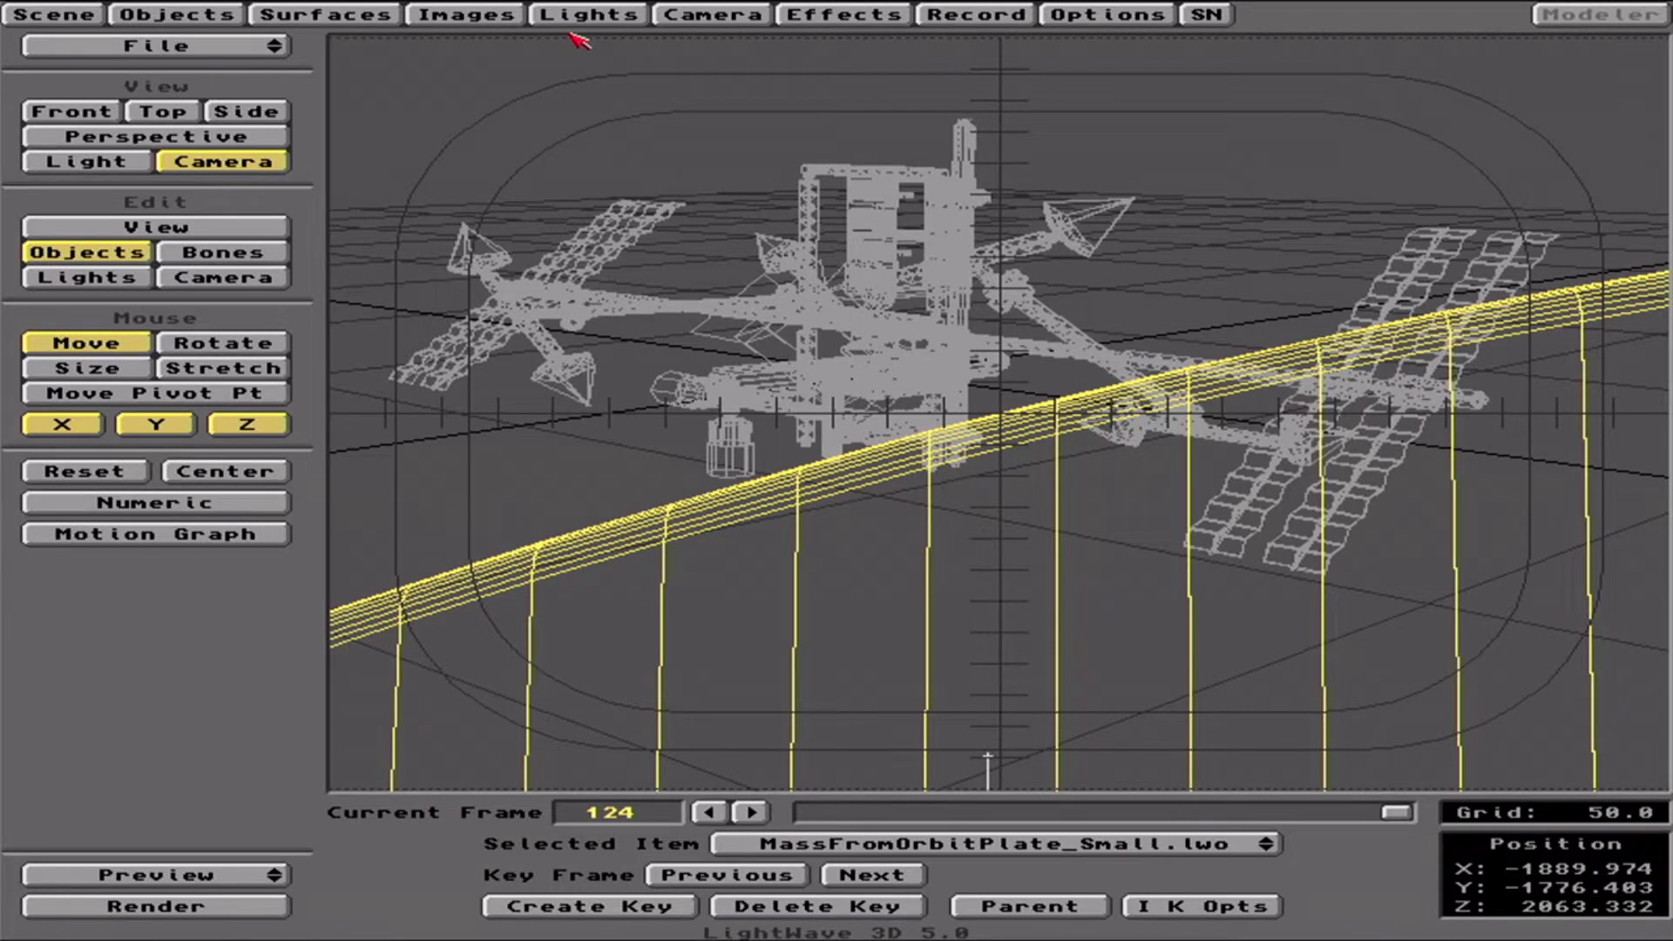
Load the scene Hummer.LWS from the Vehicles scenes drawer
left_click(196, 49)
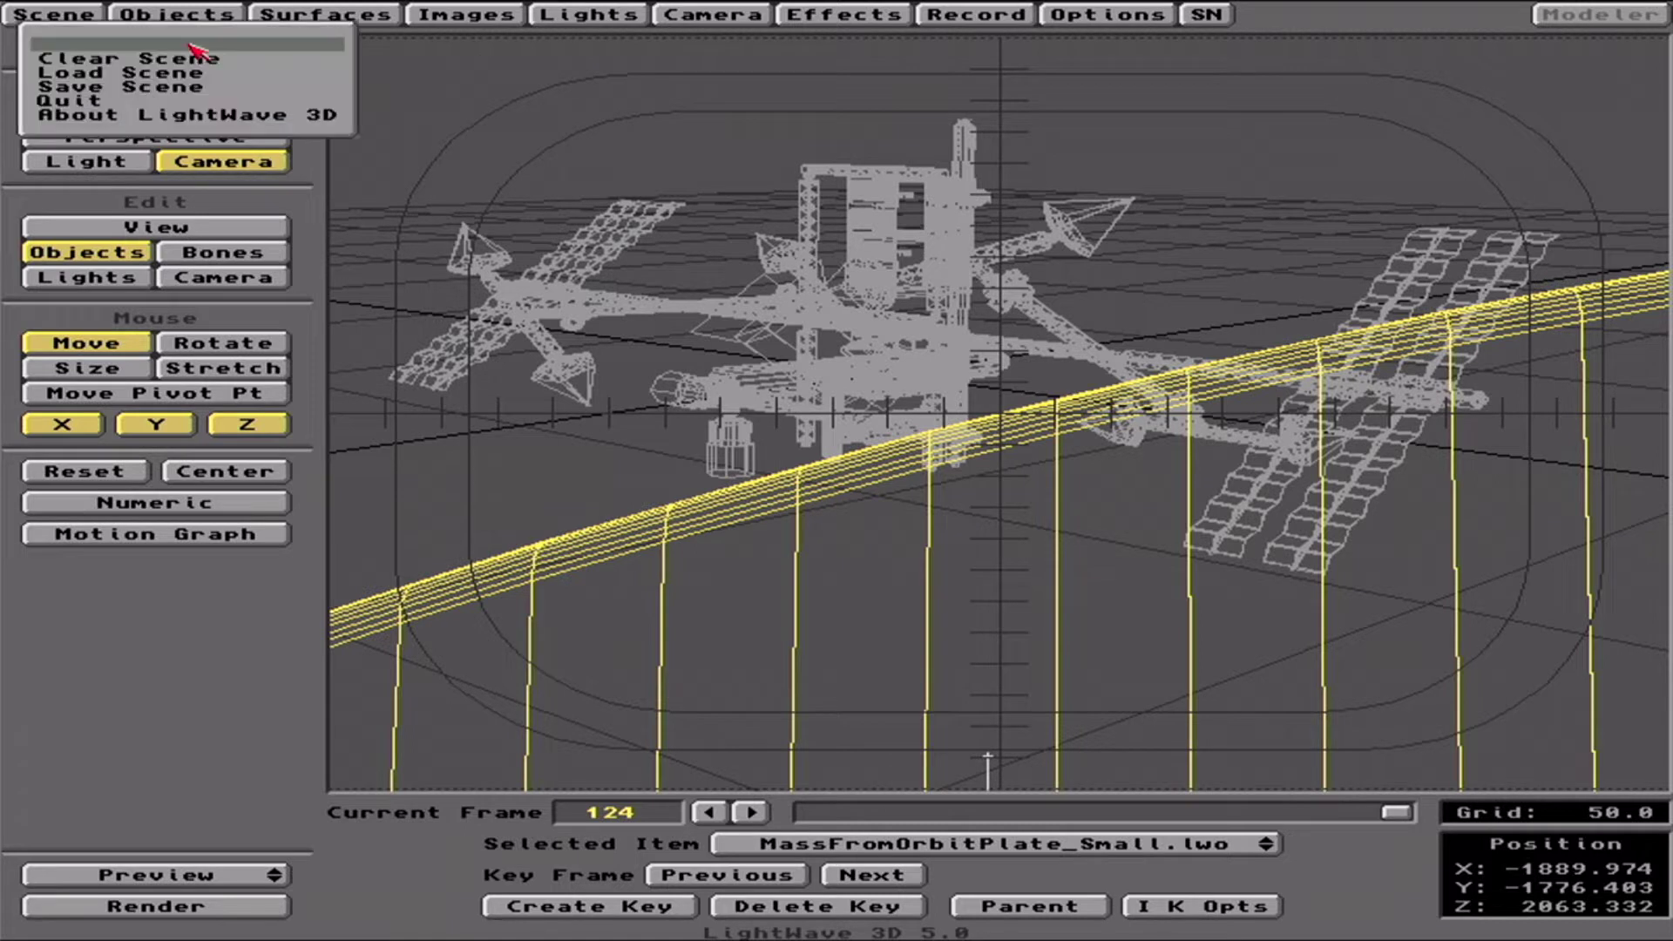
left_click(198, 75)
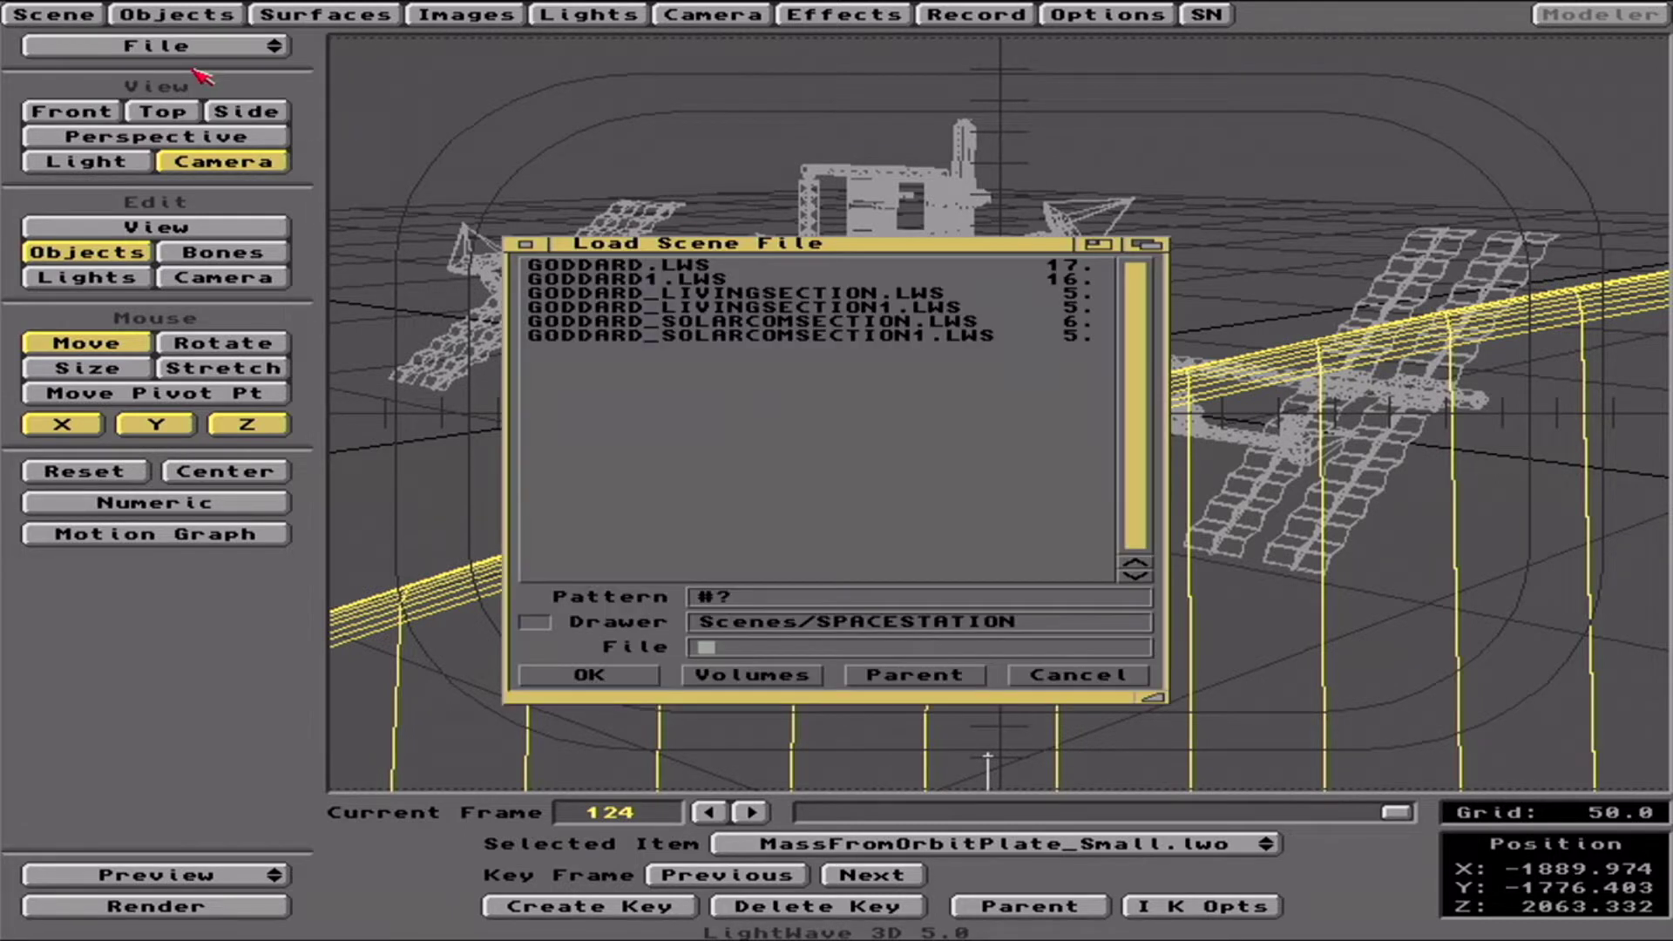
left_click(883, 675)
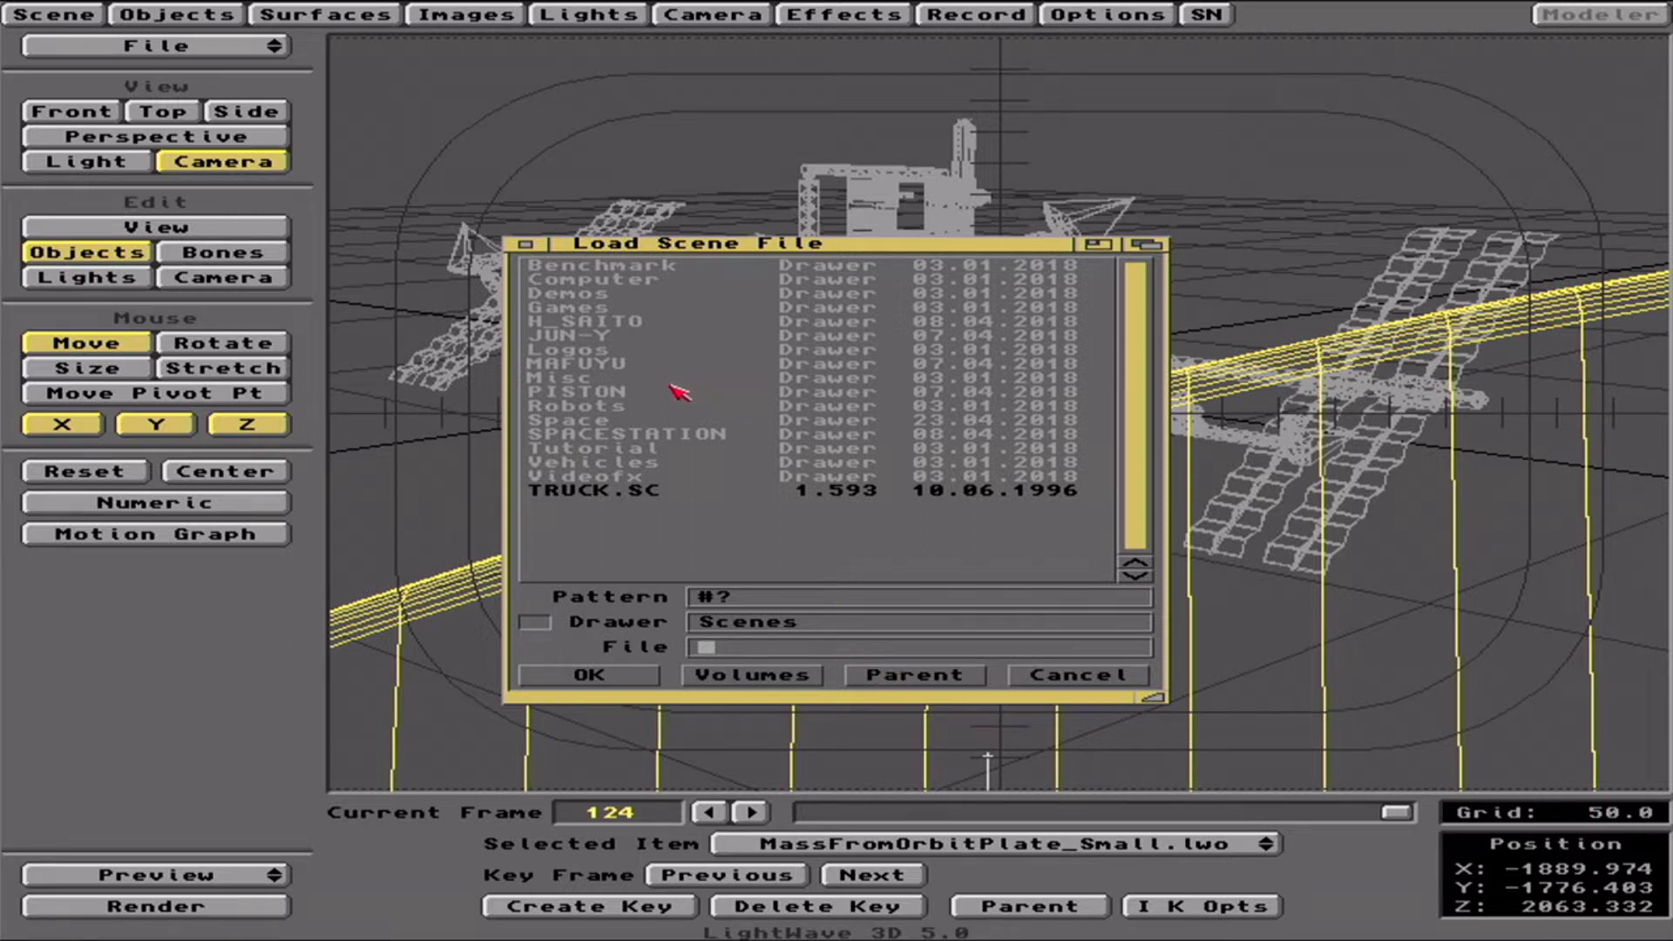
left_click(677, 463)
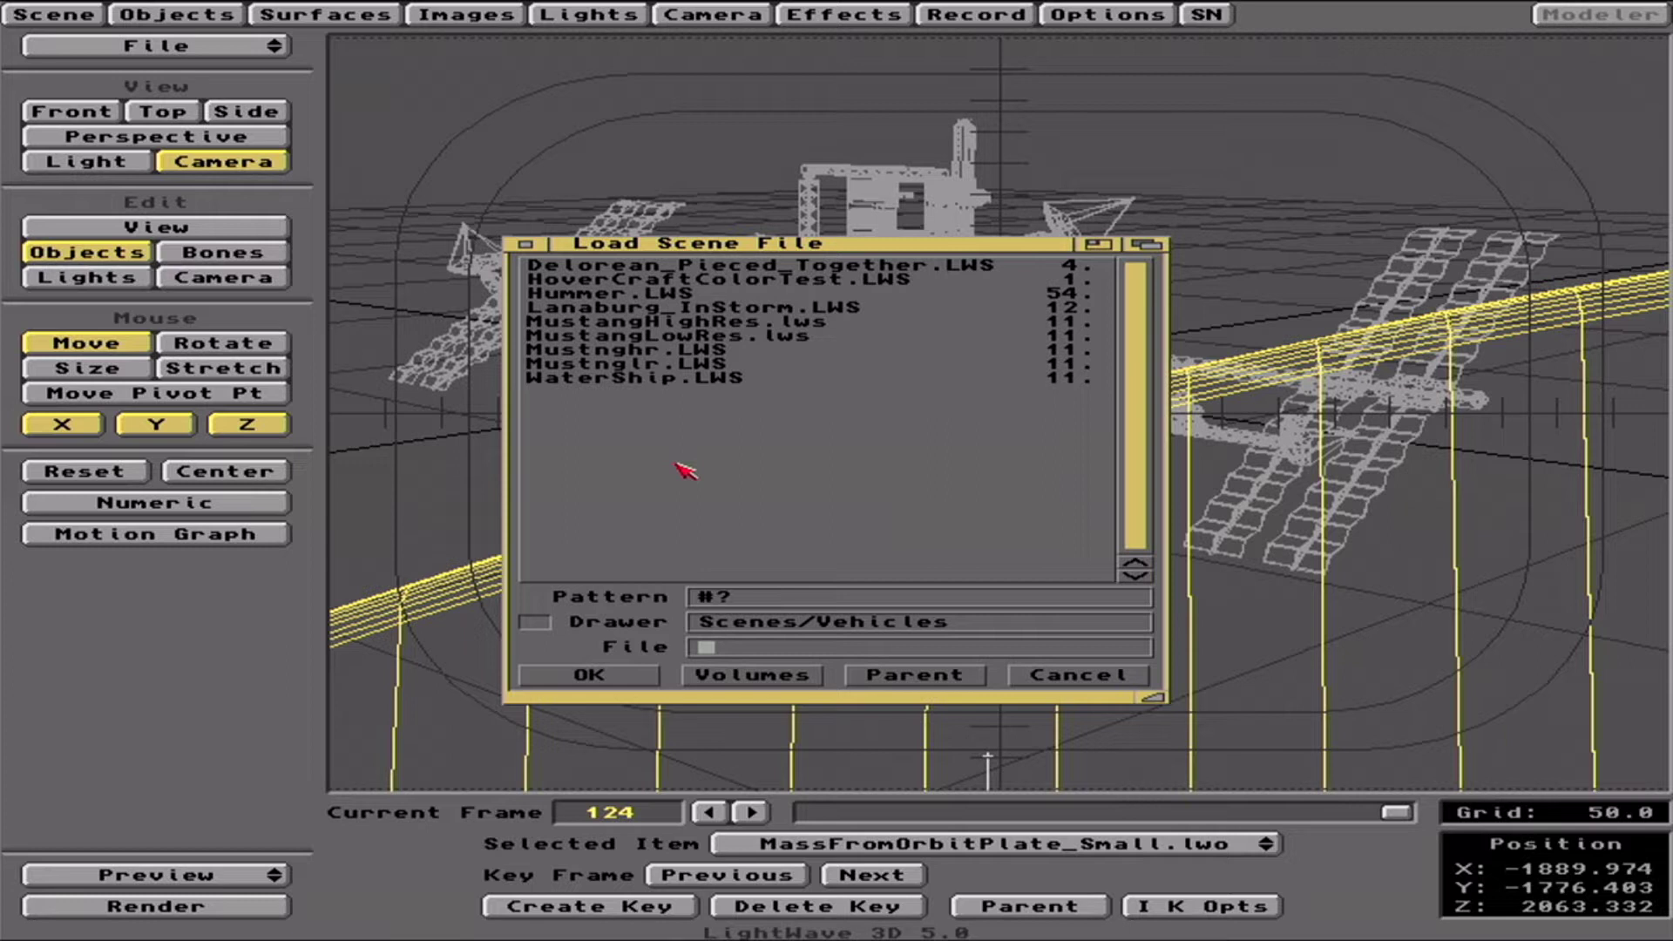
double_click(676, 294)
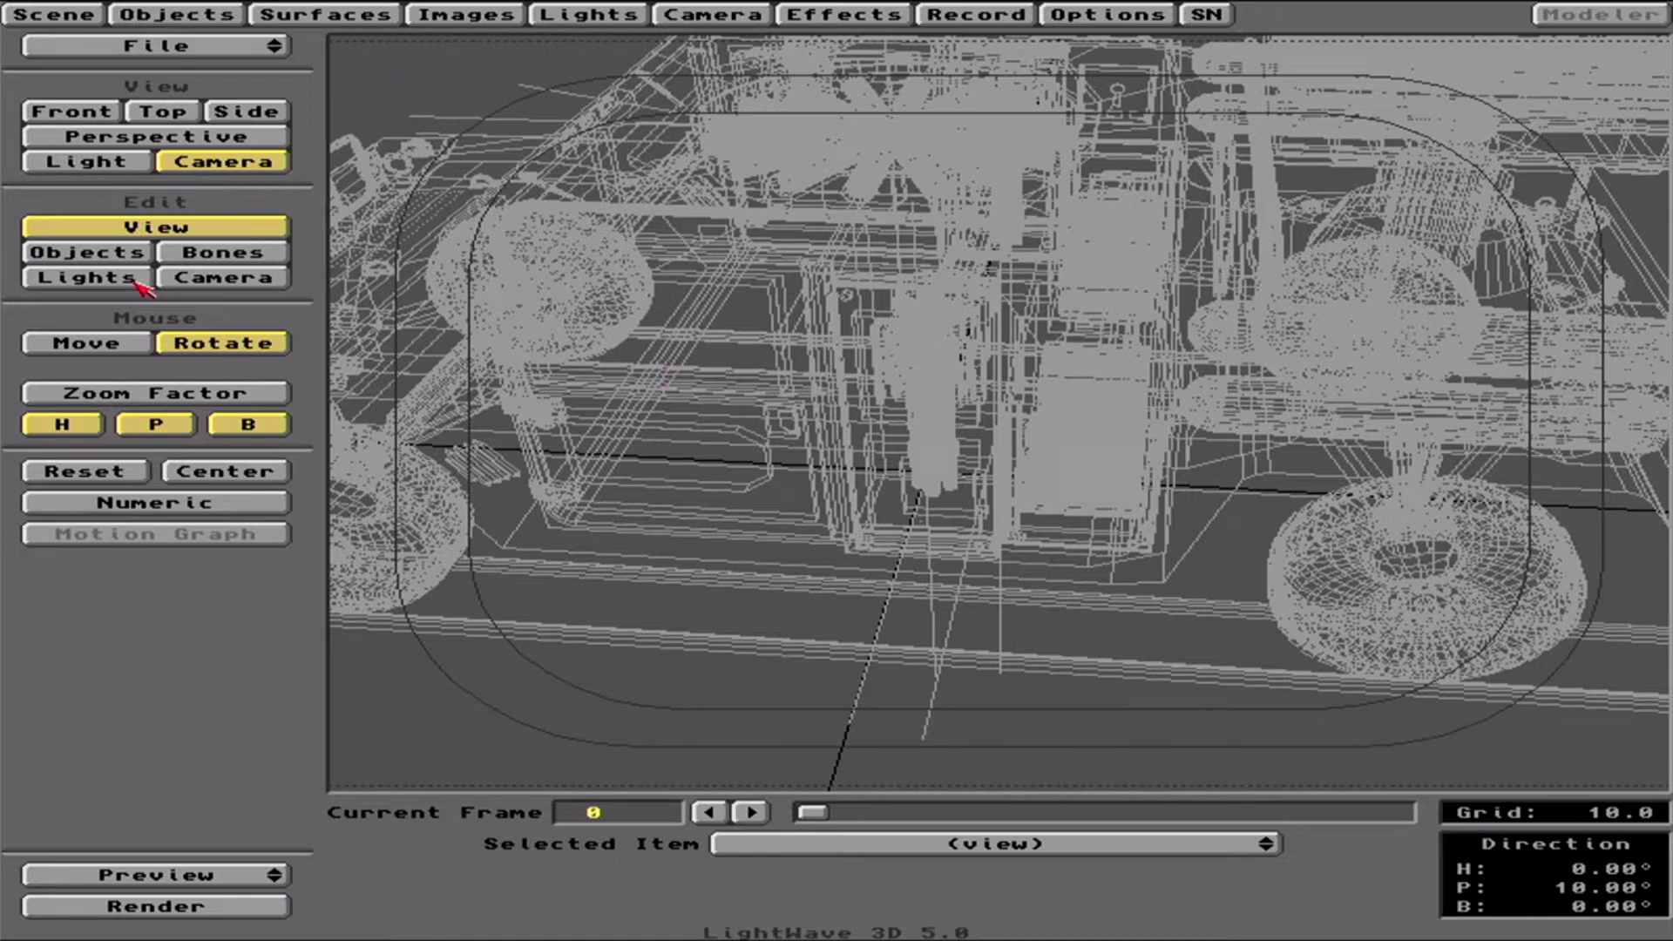
Switch editing to objects, move the Hummer animation to frame 130 and render only that frame
left_click(127, 256)
left_click_drag(826, 820, 1194, 787)
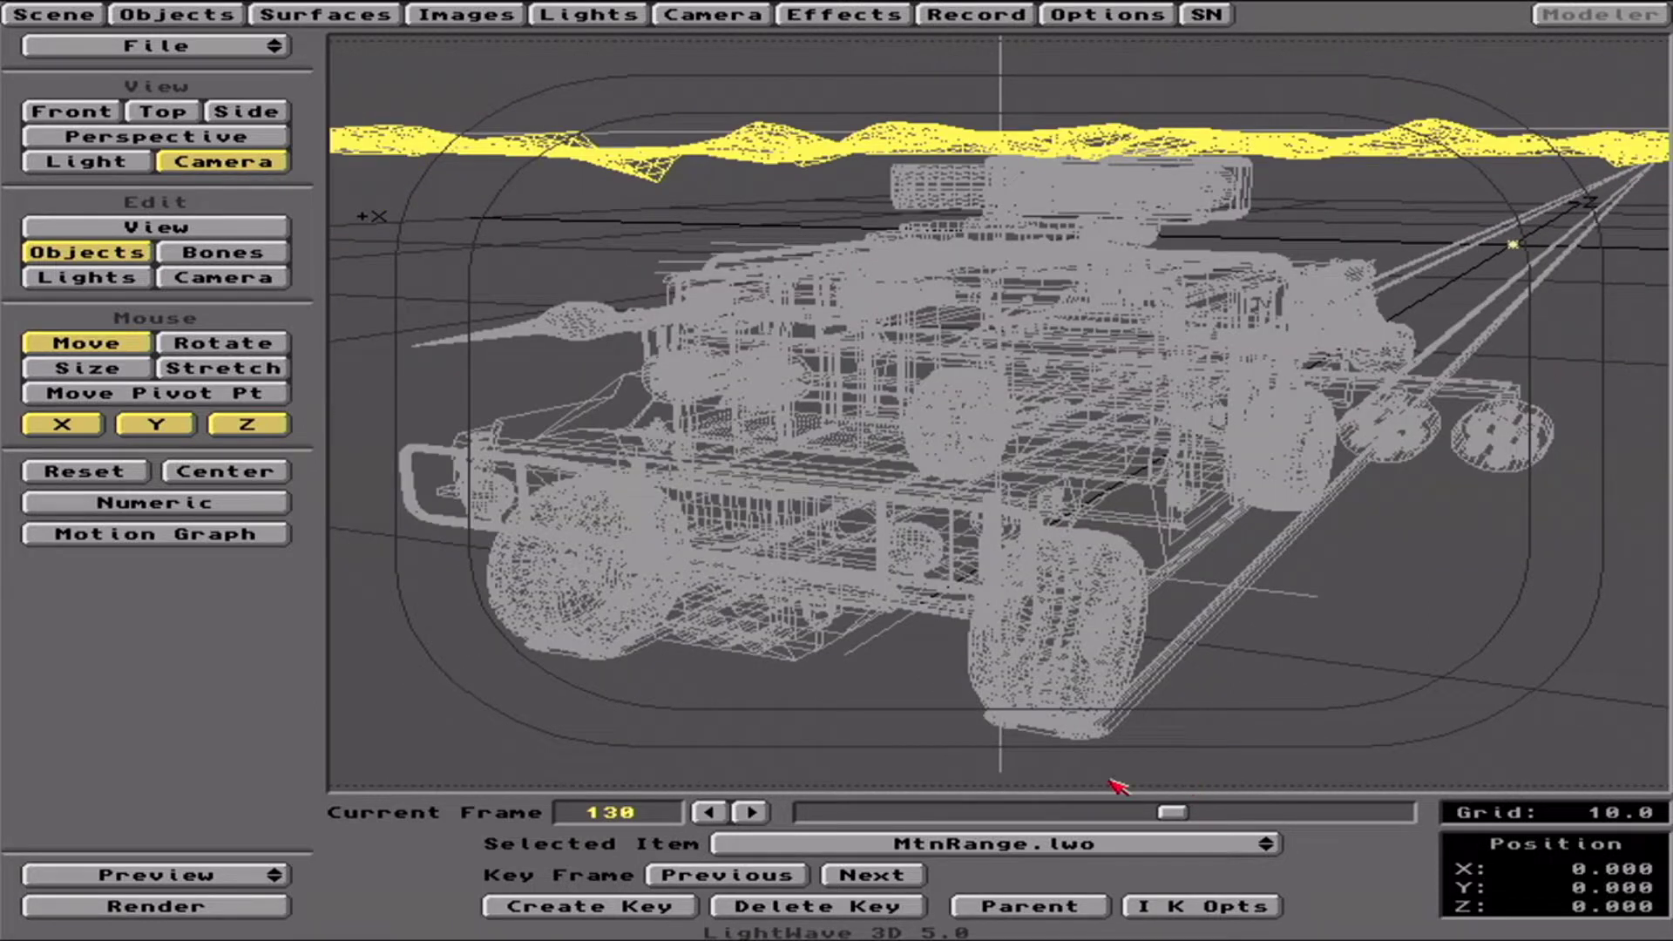
left_click(172, 907)
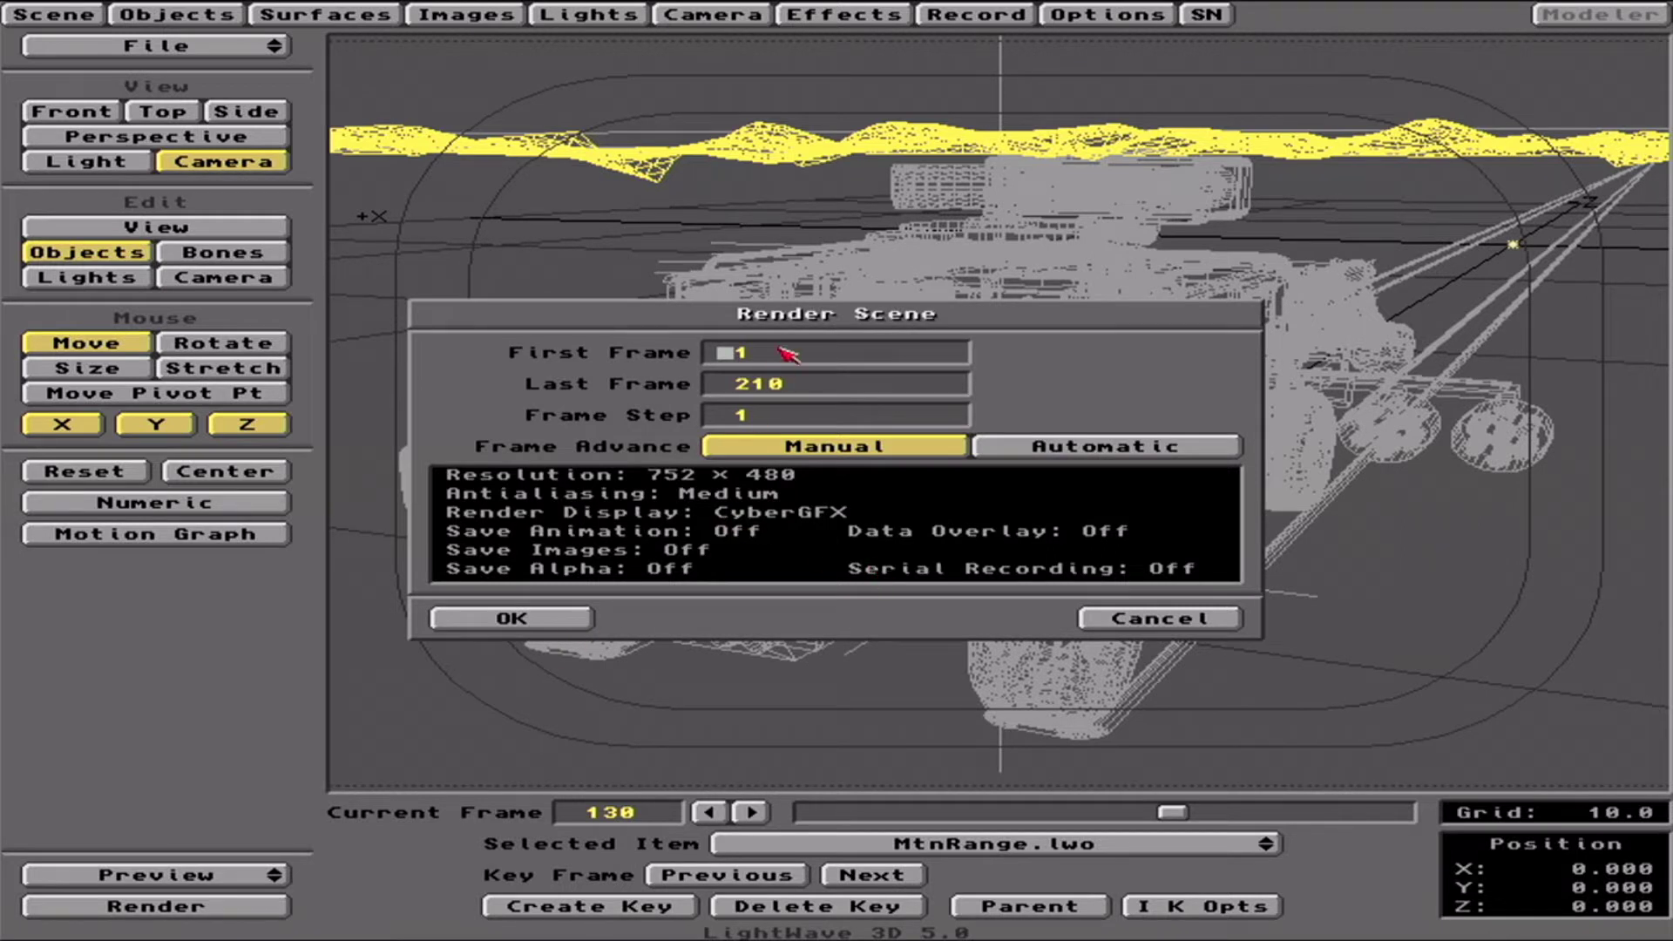
type("130")
key("Return")
key("Delete")
type("130")
key("Return")
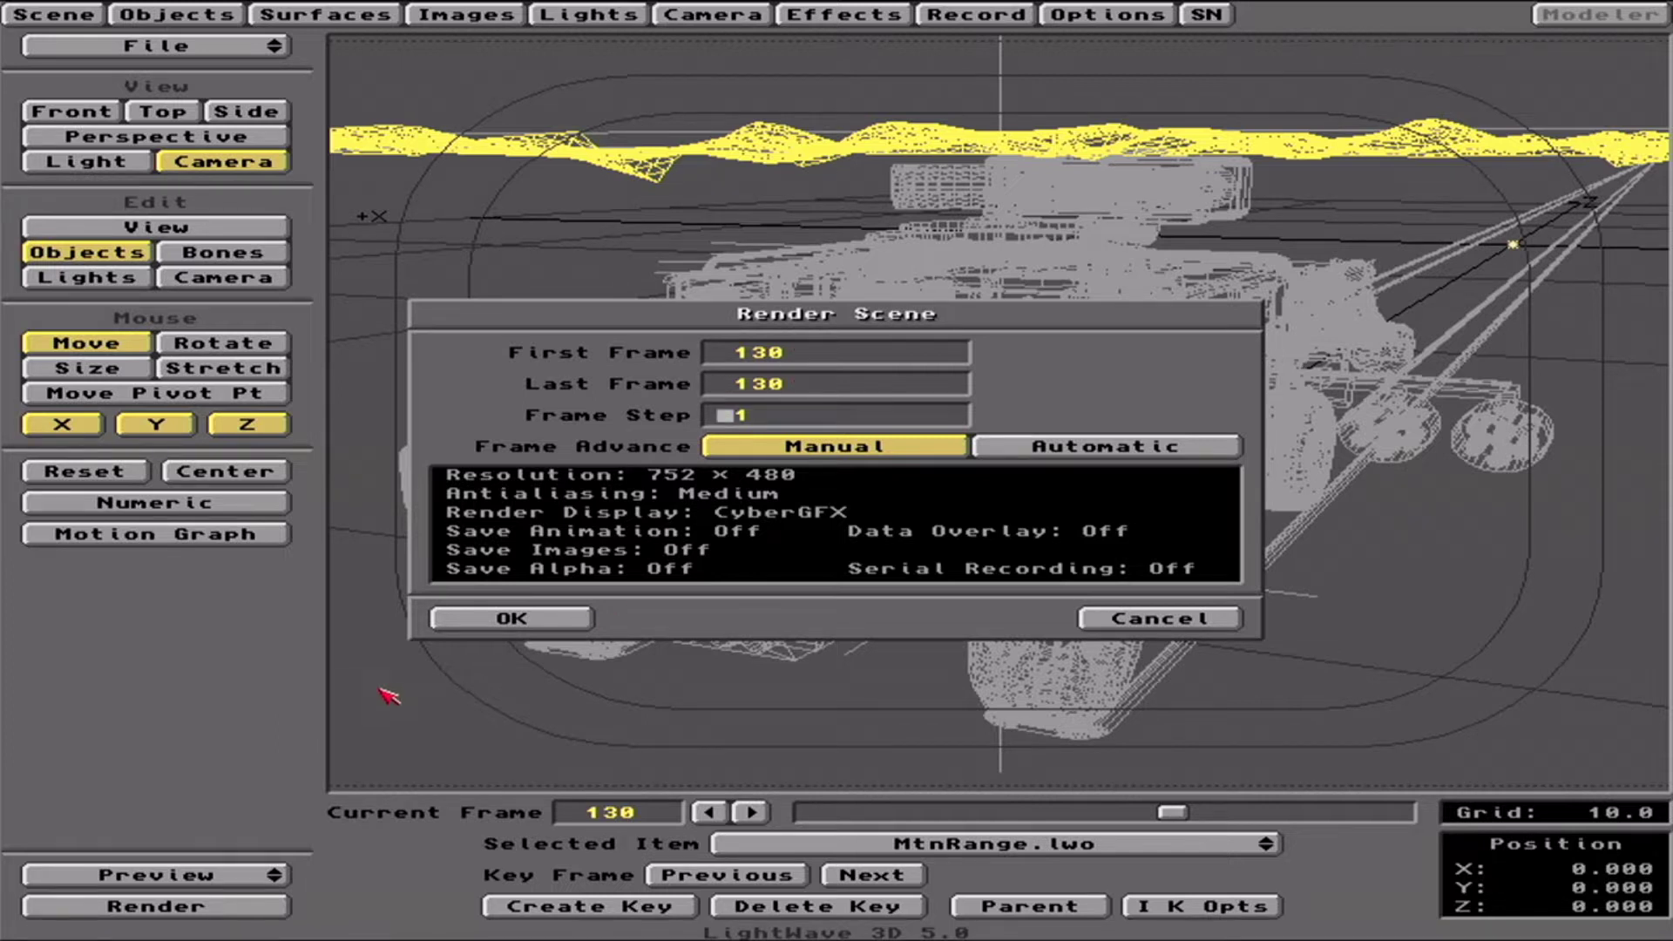
left_click(554, 617)
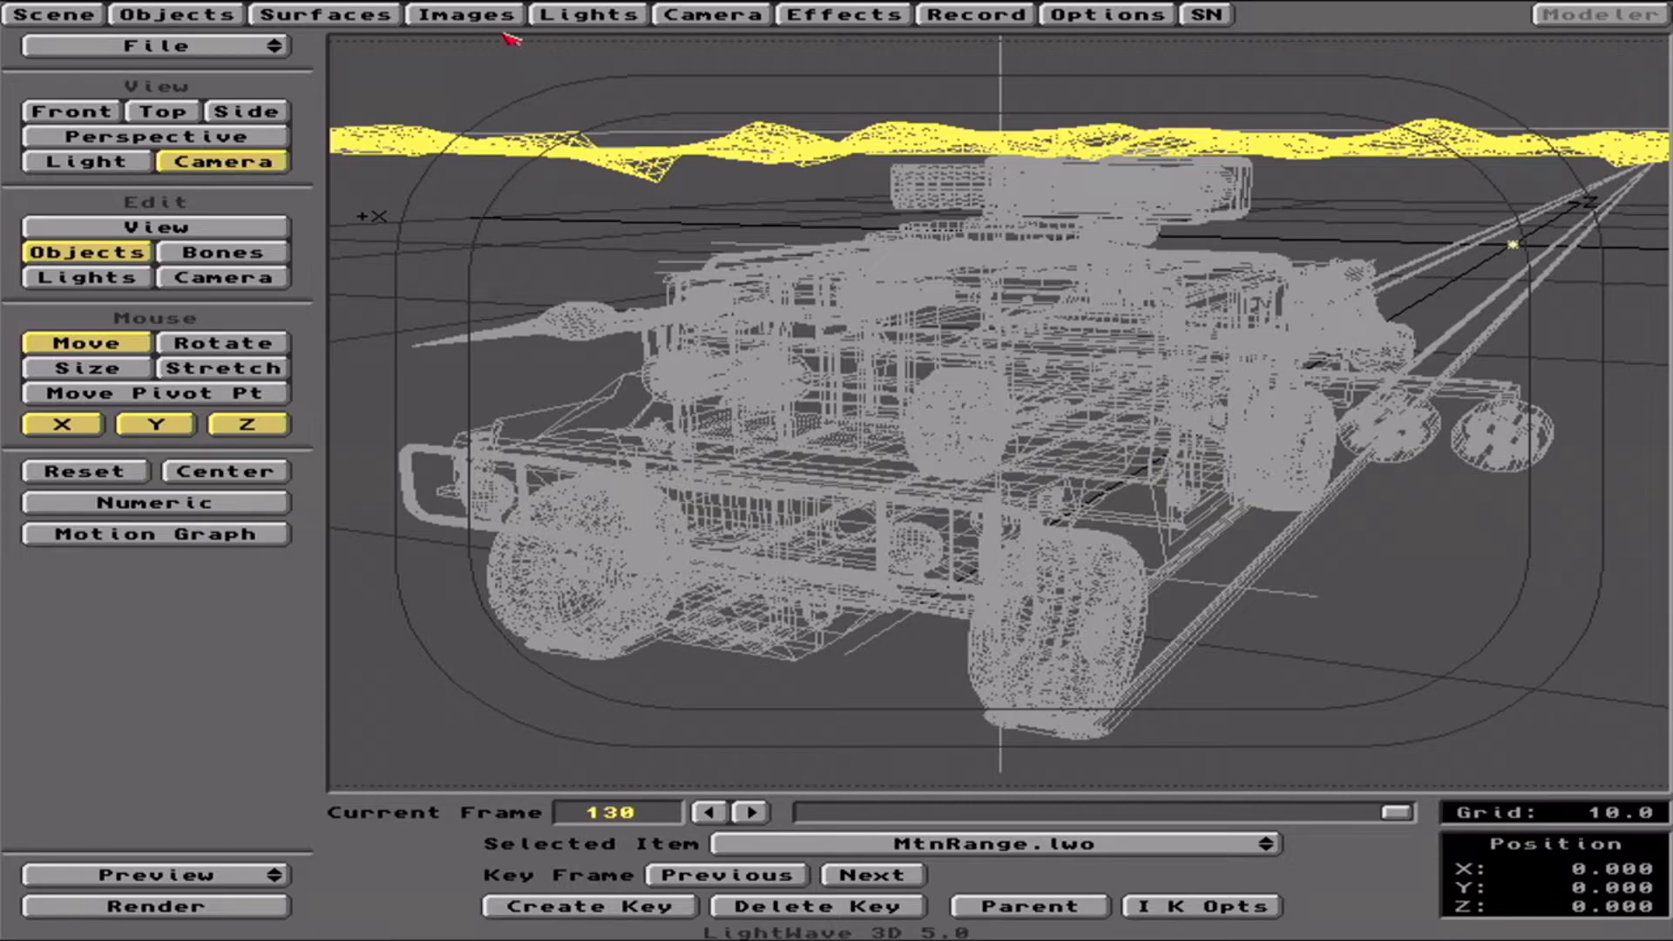
View the About LightWave 3D version information and dismiss it
left_click(242, 50)
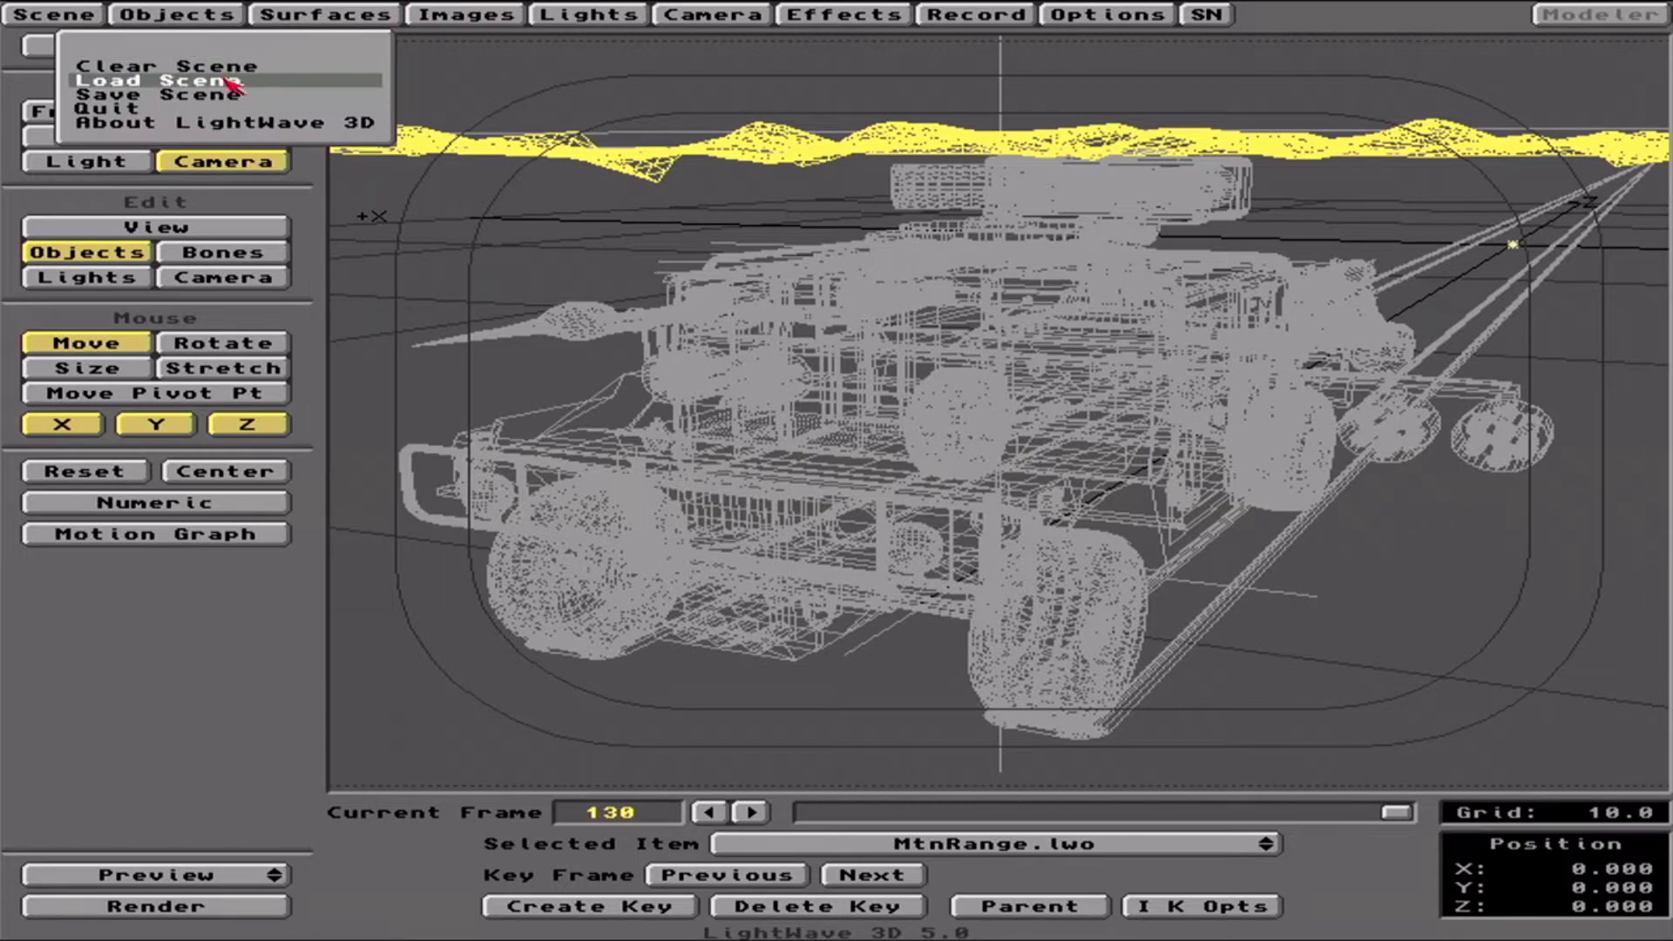
left_click(224, 122)
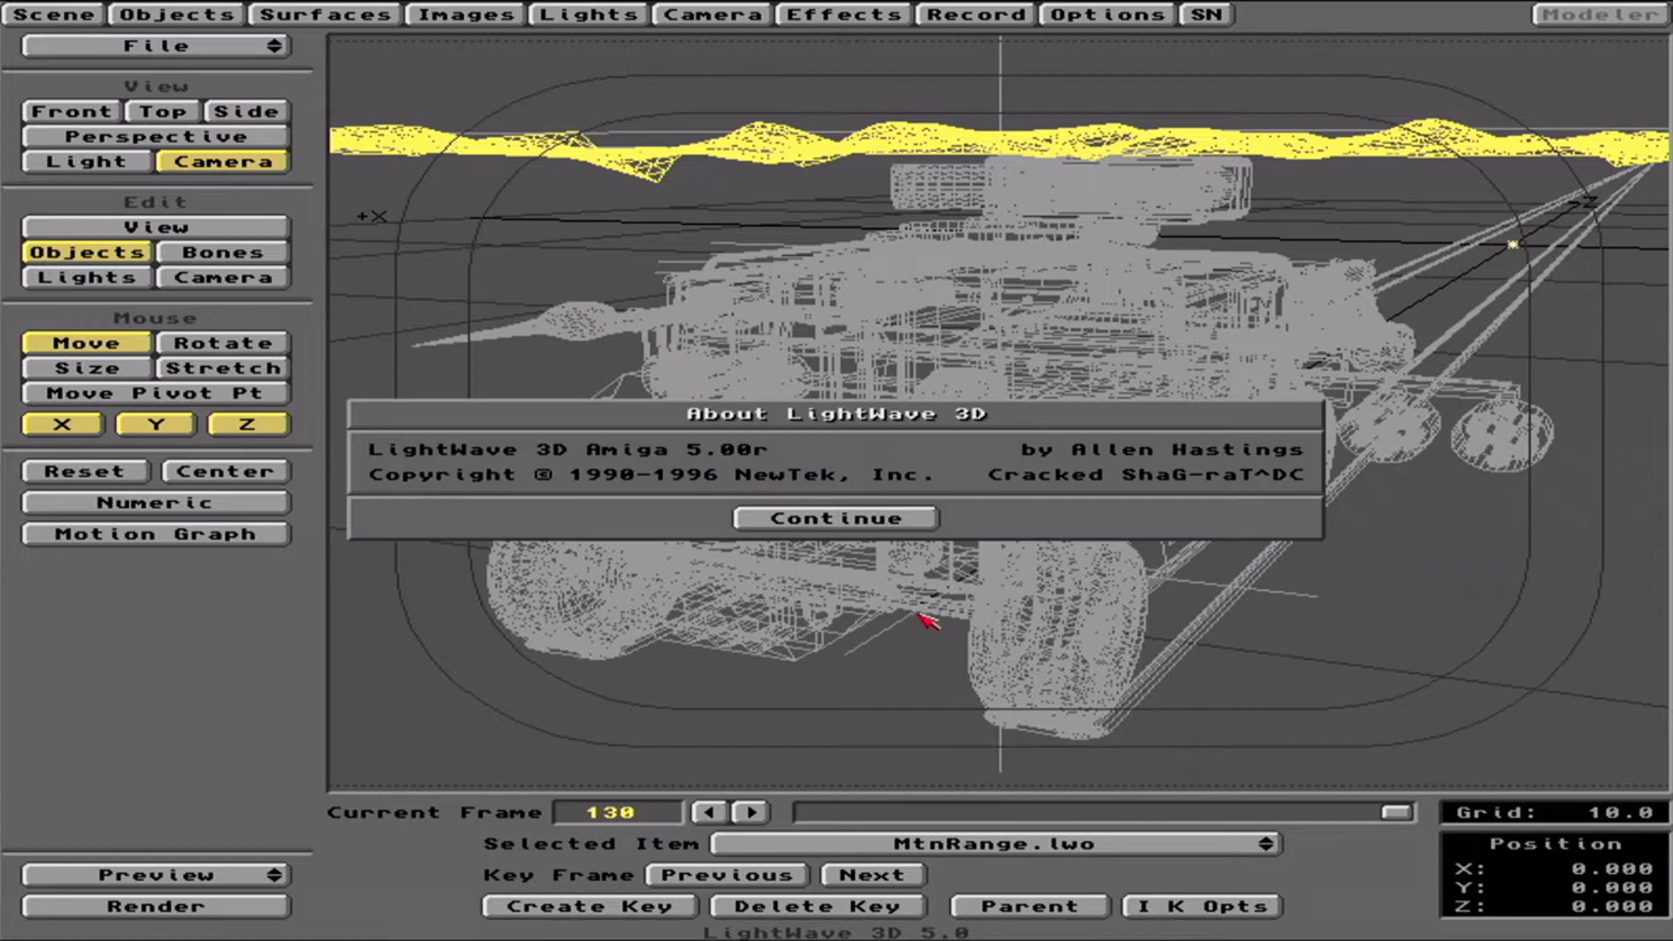
left_click(871, 519)
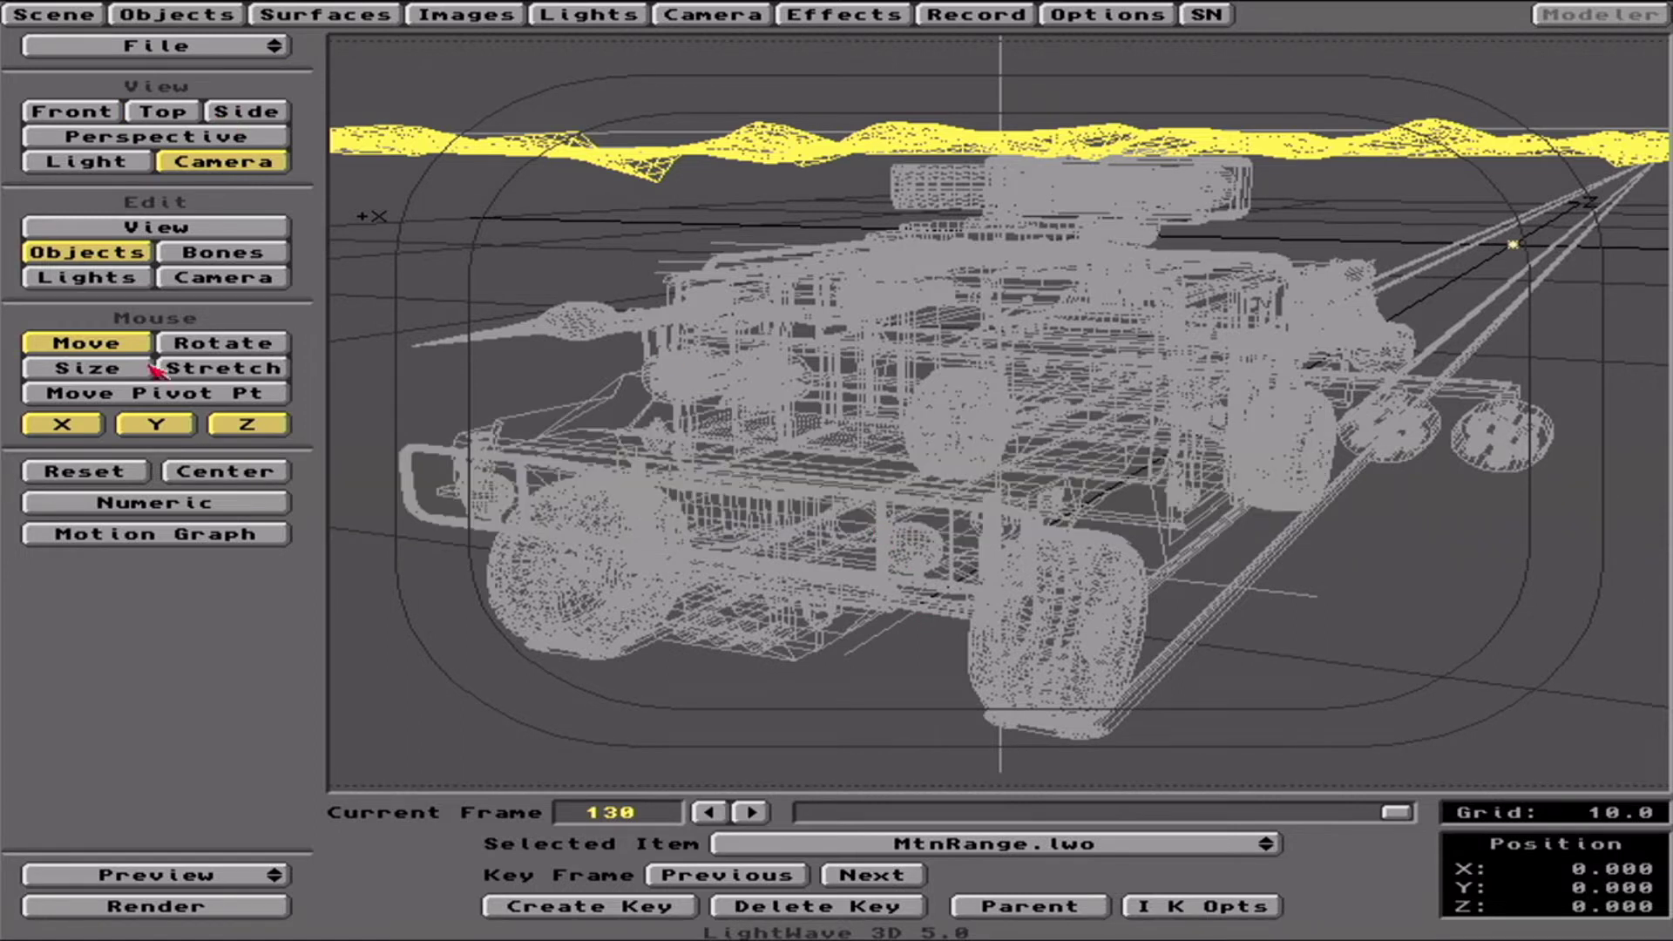
Quit LightWave 3D and confirm leaving the program
left_click(159, 49)
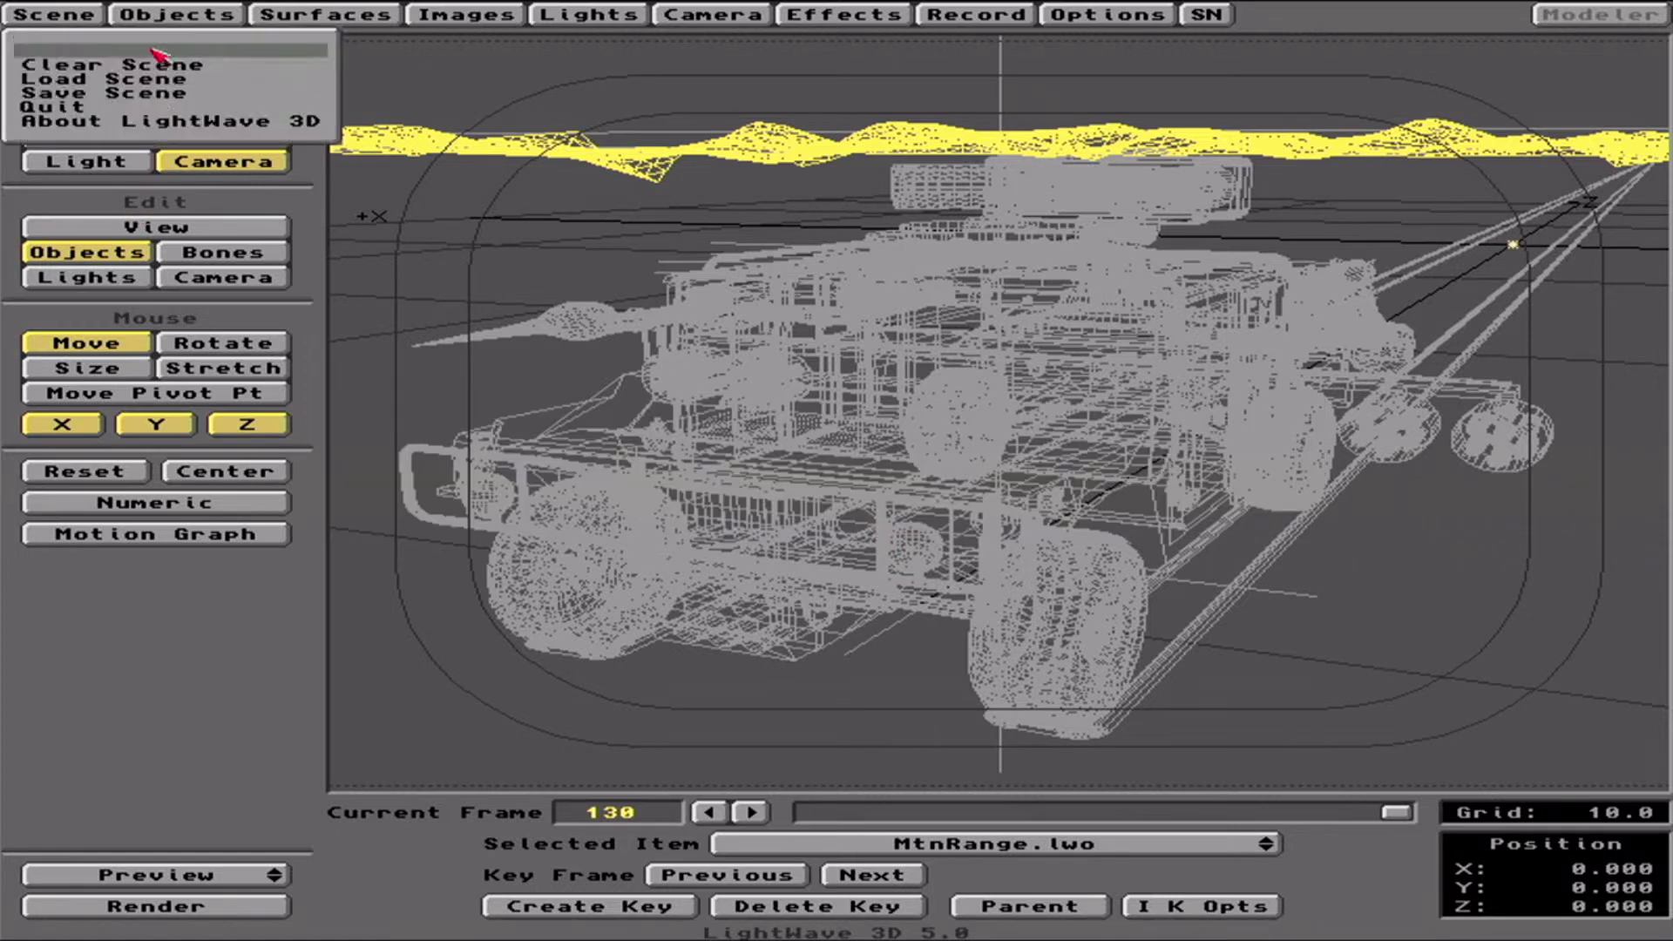
left_click(155, 108)
left_click(511, 505)
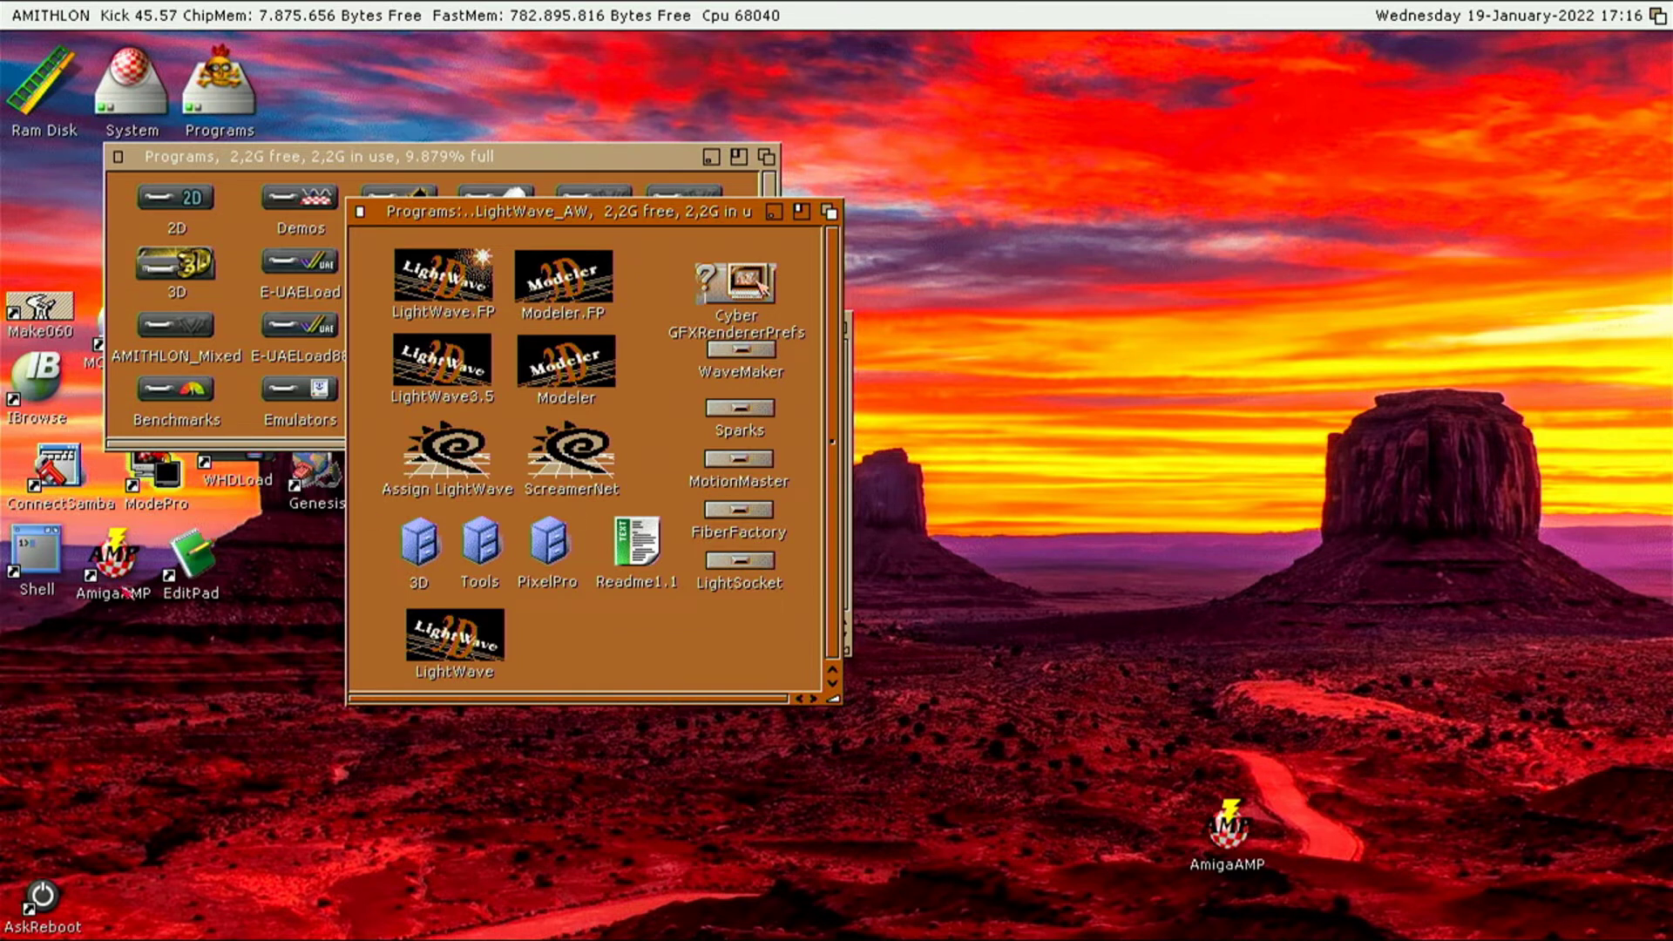
Open the ModePro preferences and quit ModePro completely
double_click(159, 481)
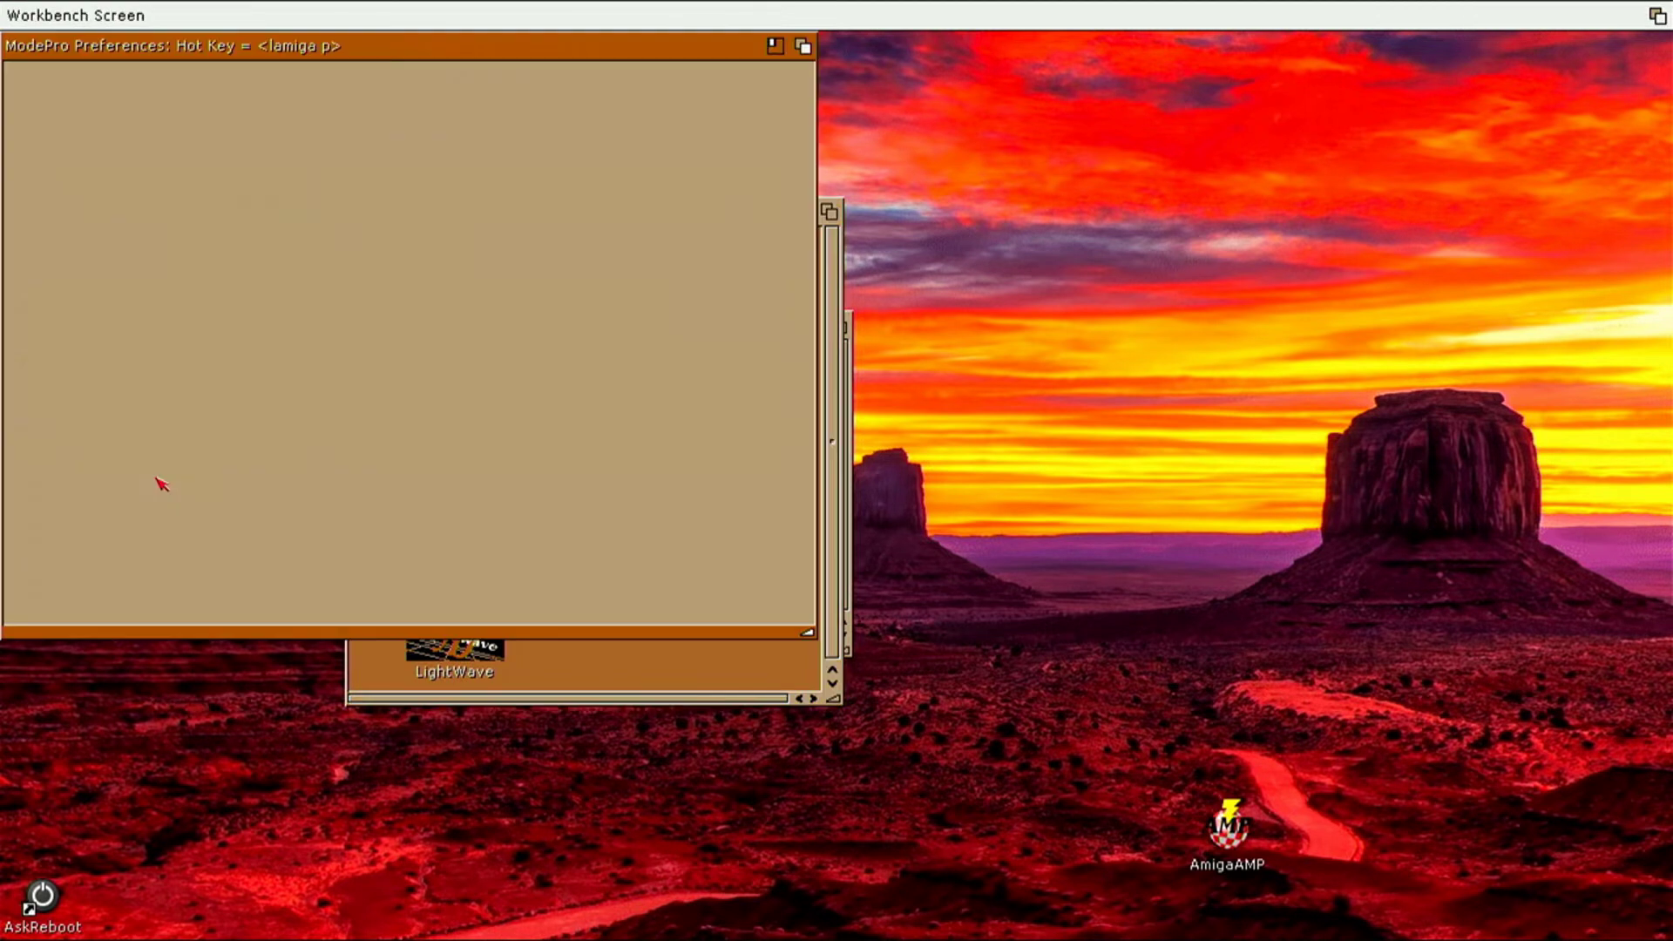
right_click(361, 35)
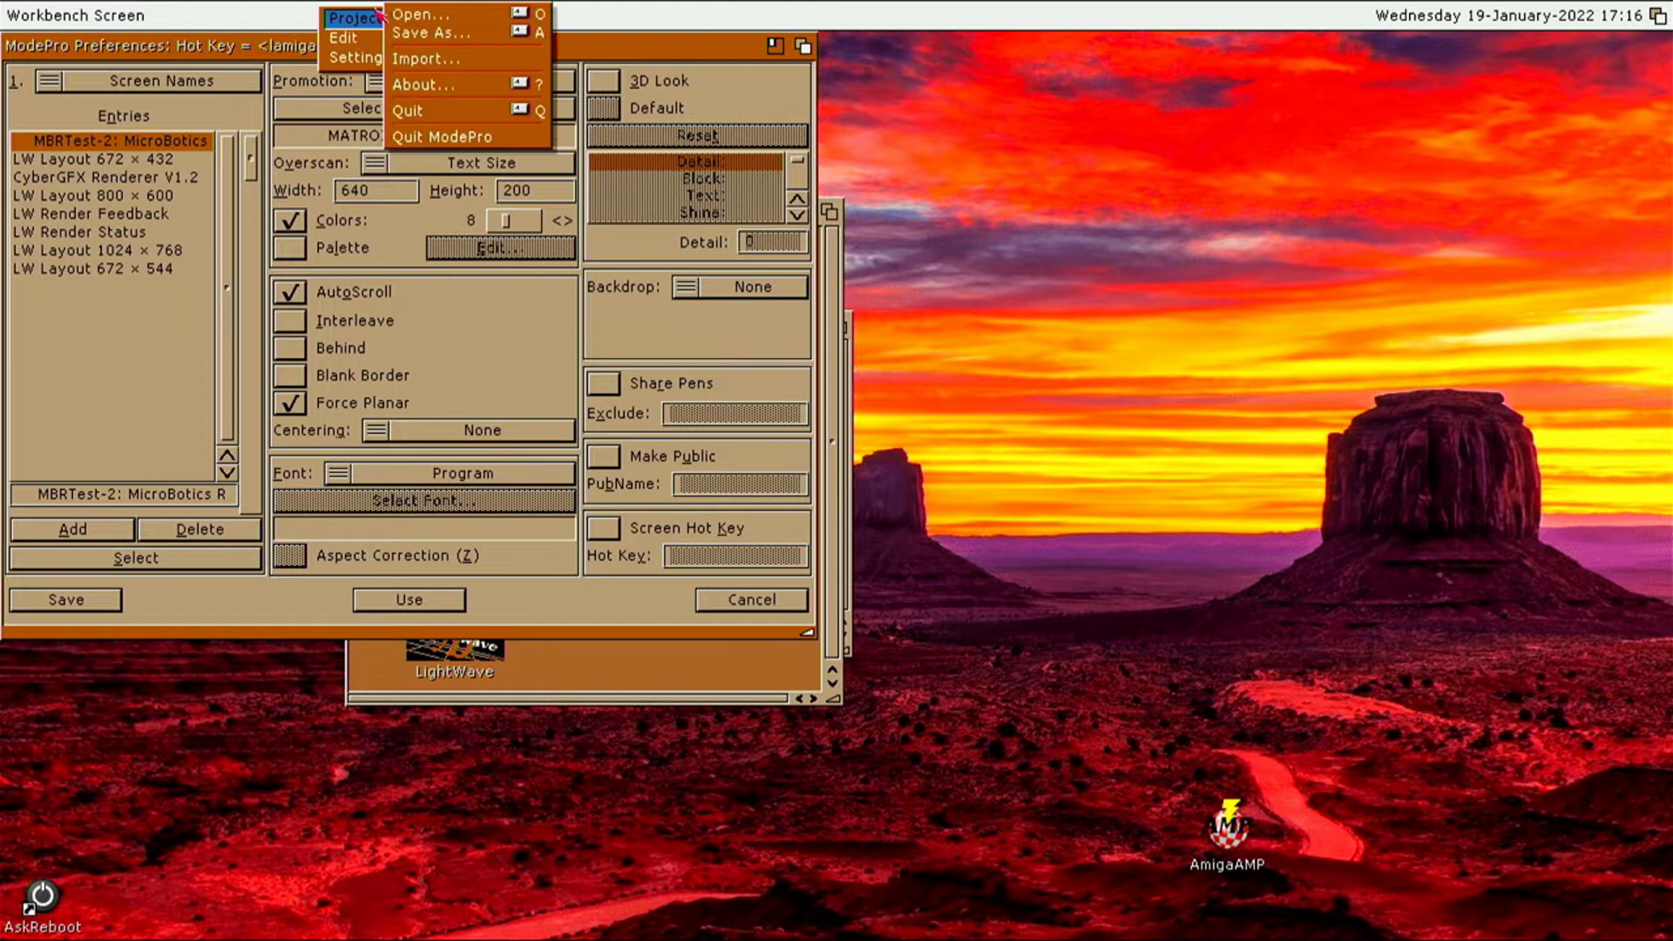
left_click(440, 136)
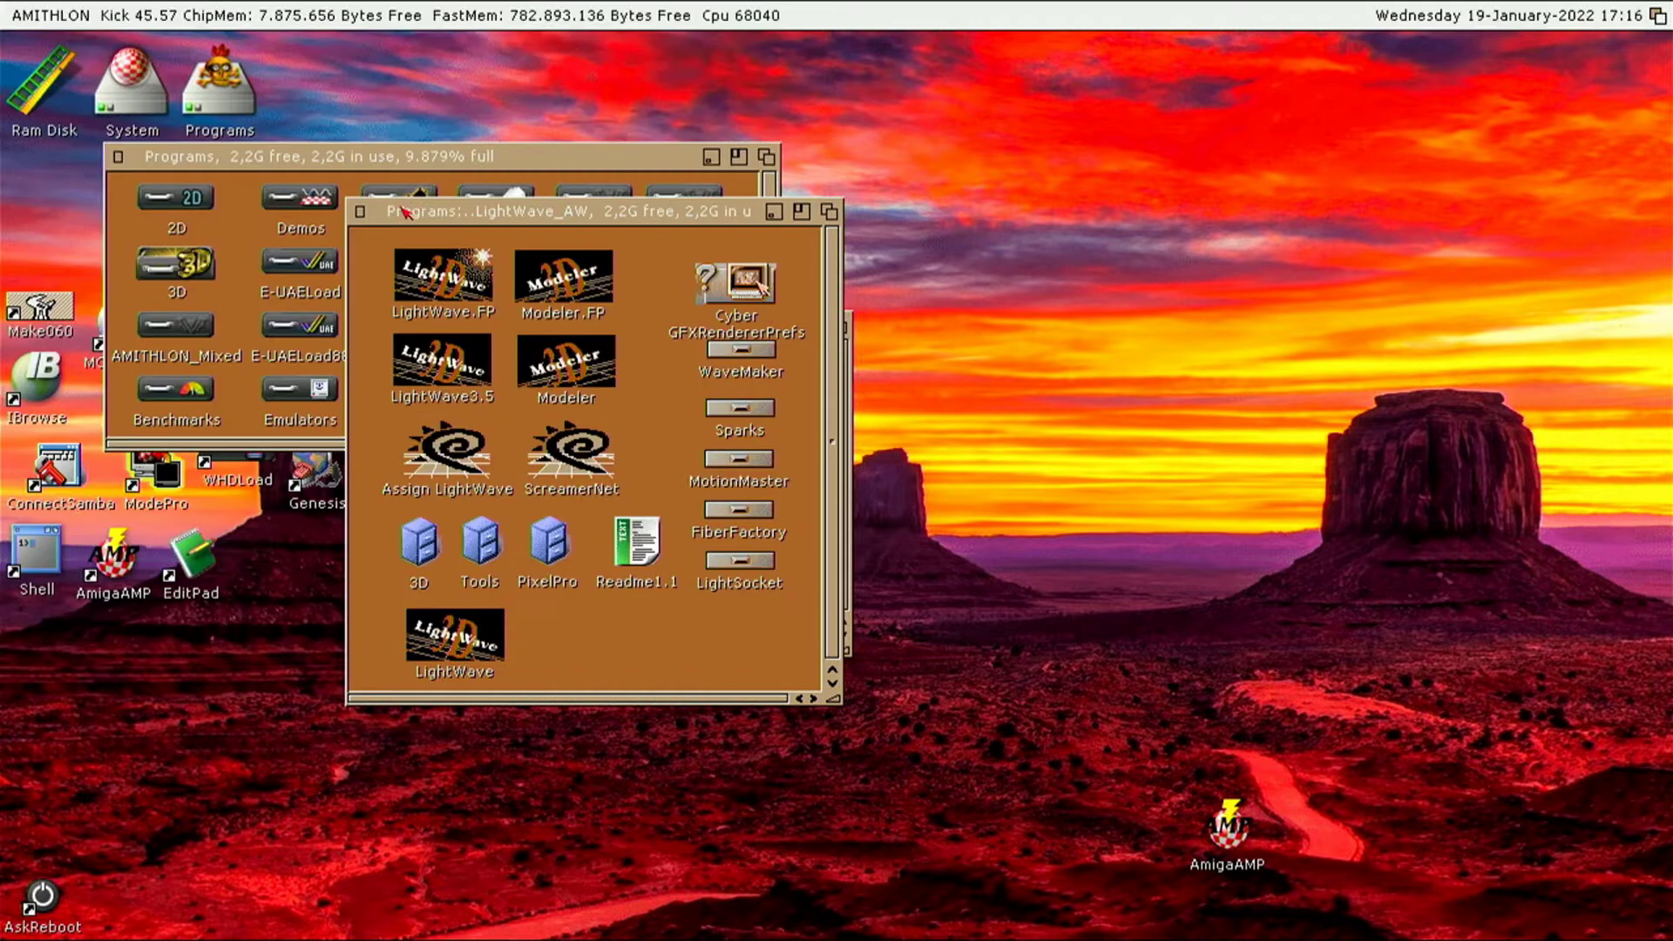
Close the LightWave_AW, 3D and Programs drawers to clear the desktop
left_click(366, 210)
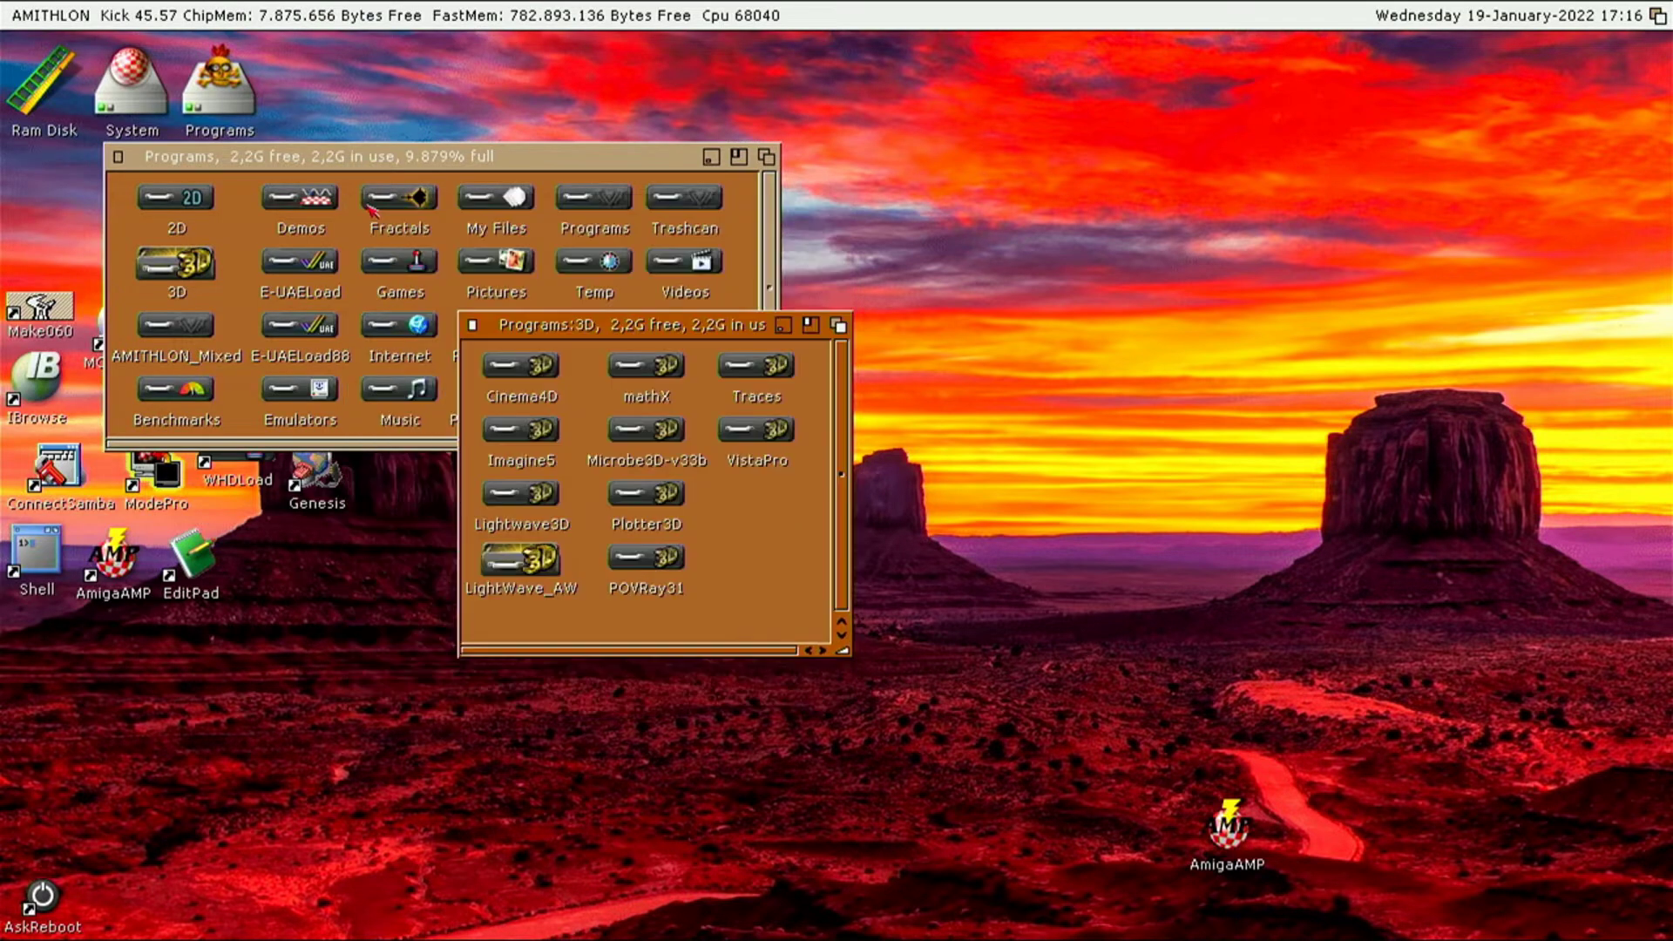
left_click(472, 325)
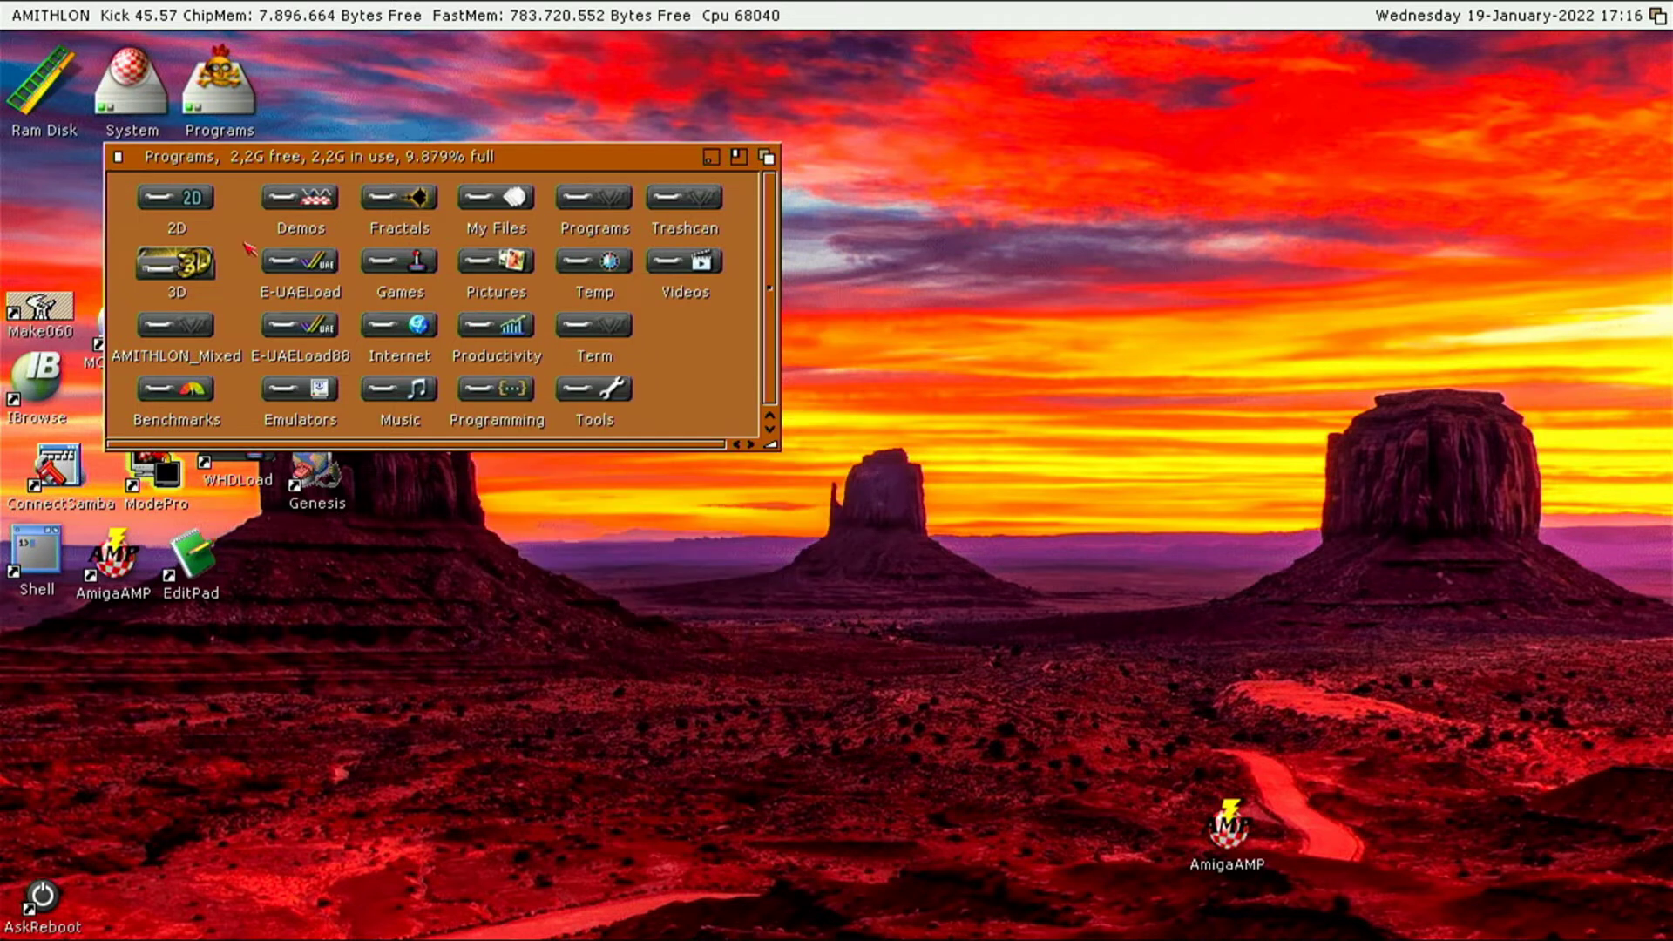
left_click(118, 157)
Open the StormMesa drawer and run rollercoasterr from the rollercoaster drawer inside AMIGA/GLProgs
double_click(464, 280)
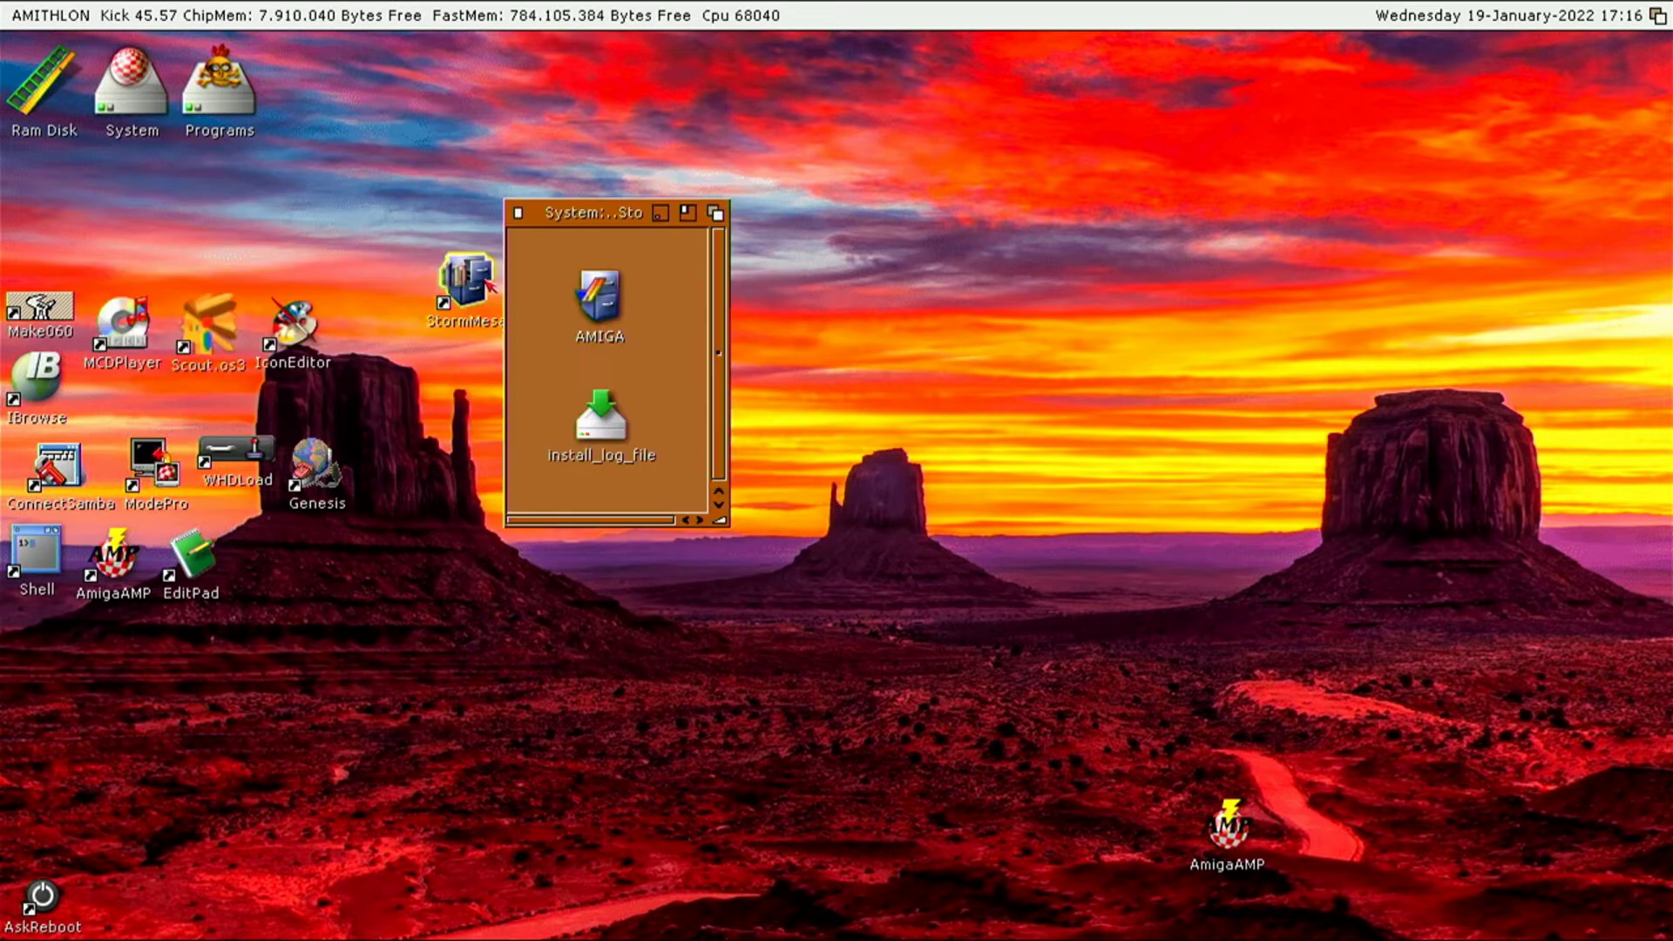
double_click(603, 321)
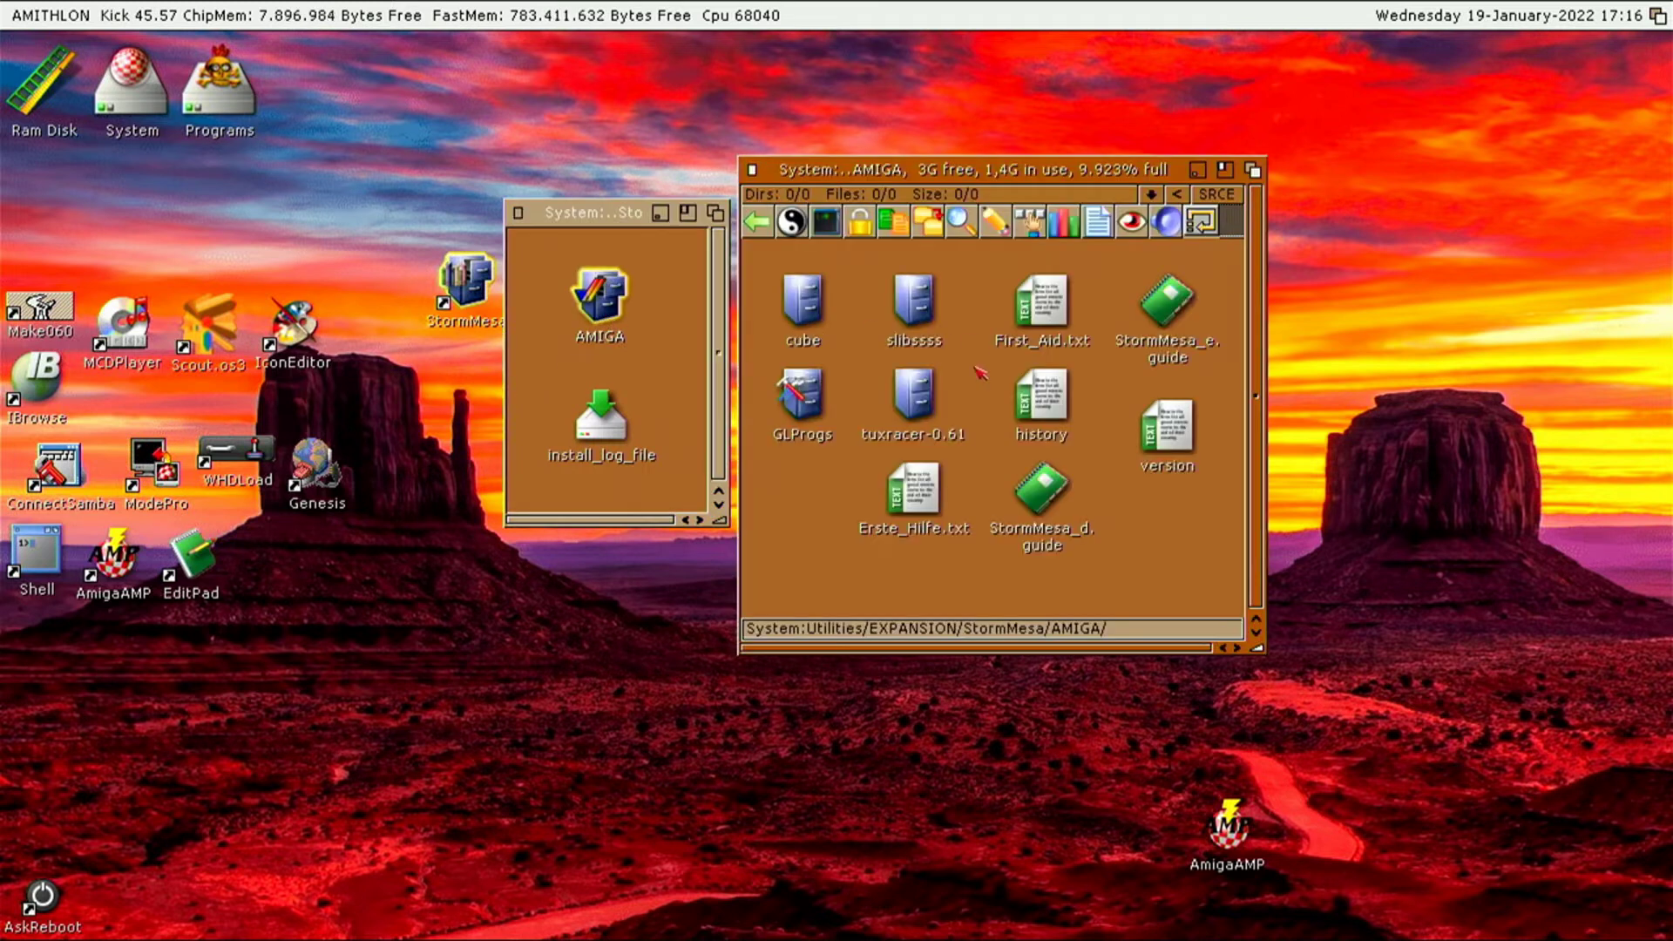
double_click(801, 375)
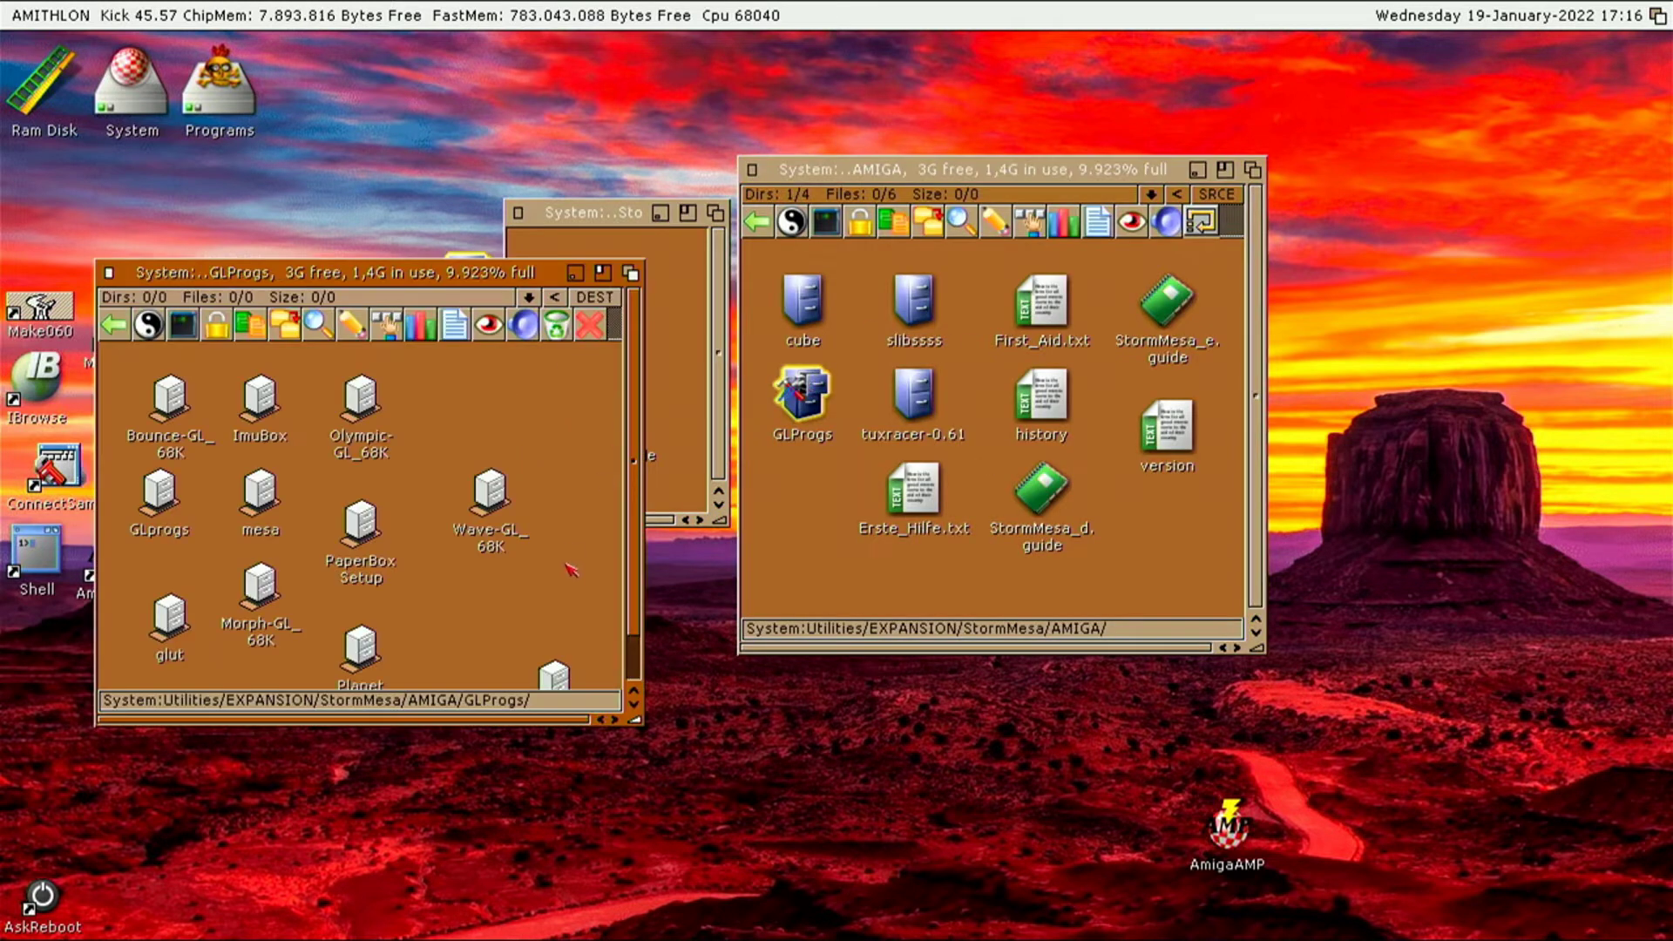
left_click_drag(635, 545, 628, 580)
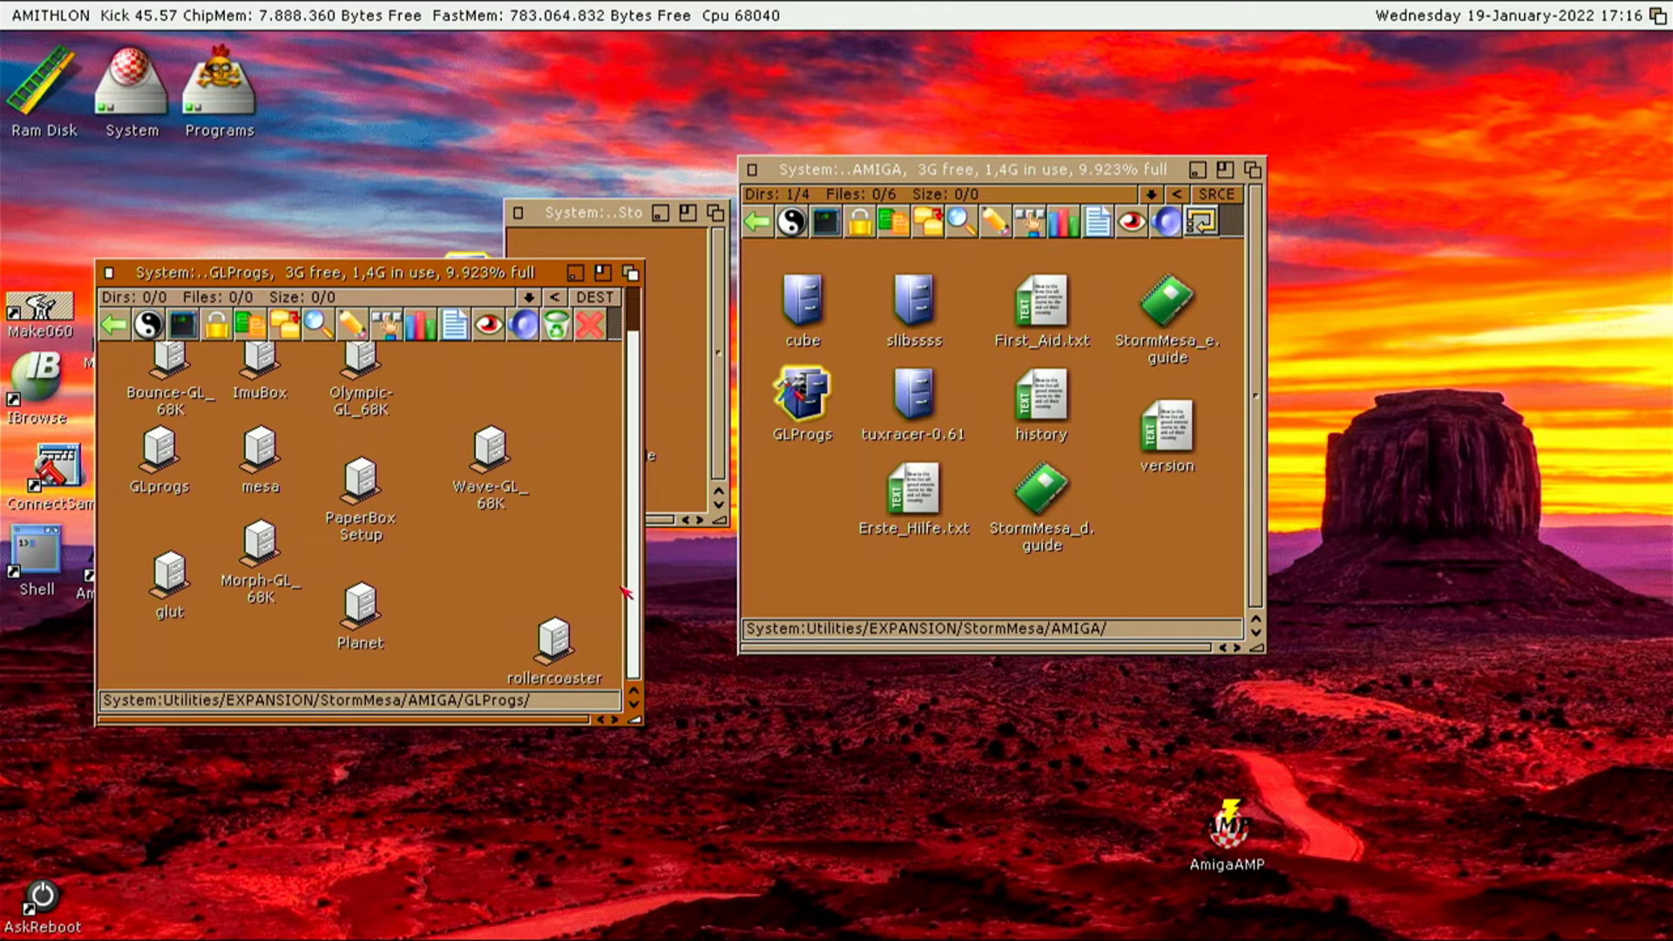
double_click(567, 649)
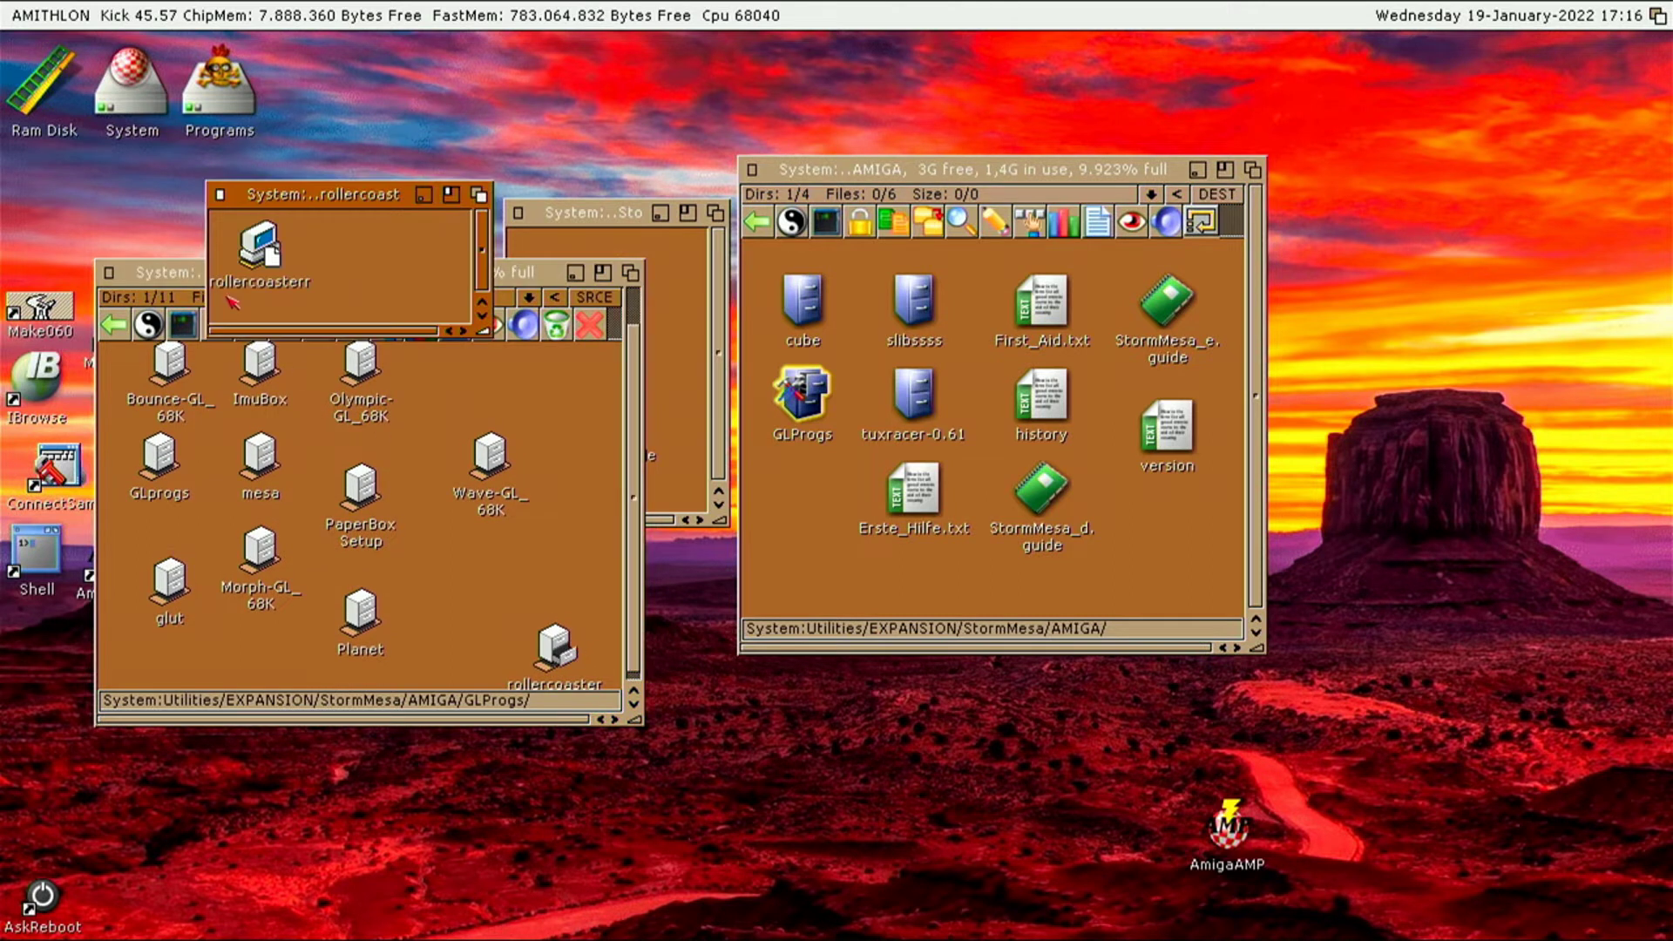
double_click(262, 253)
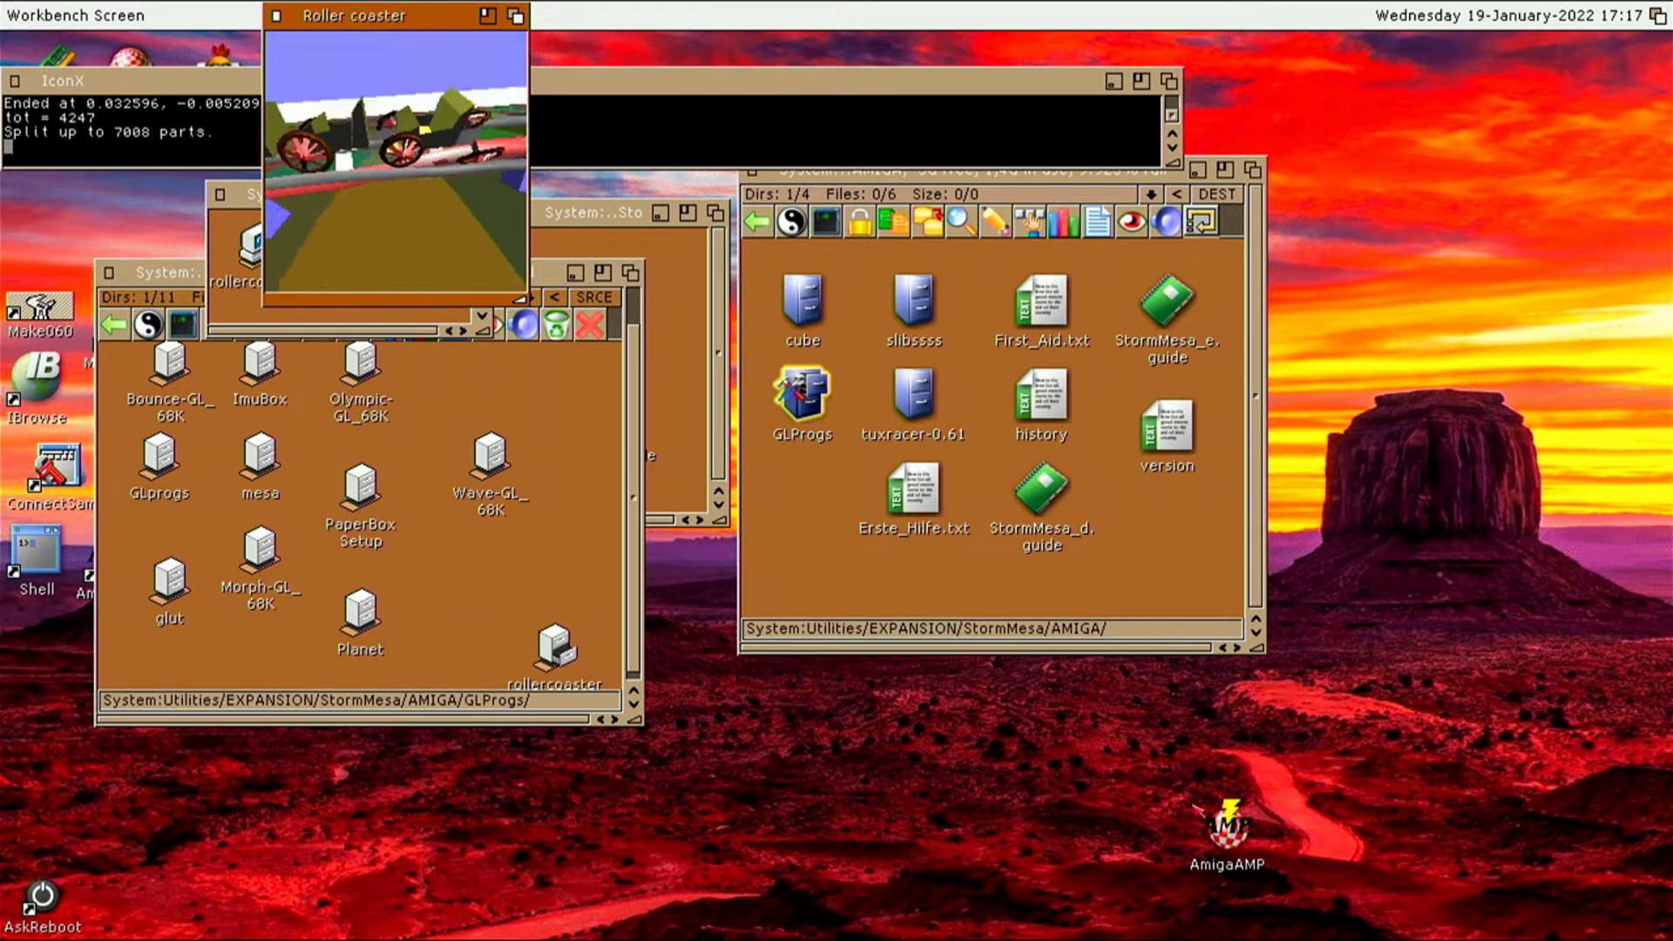
Restore the AmigaAMP player from its desktop icon and hide it again
double_click(1229, 824)
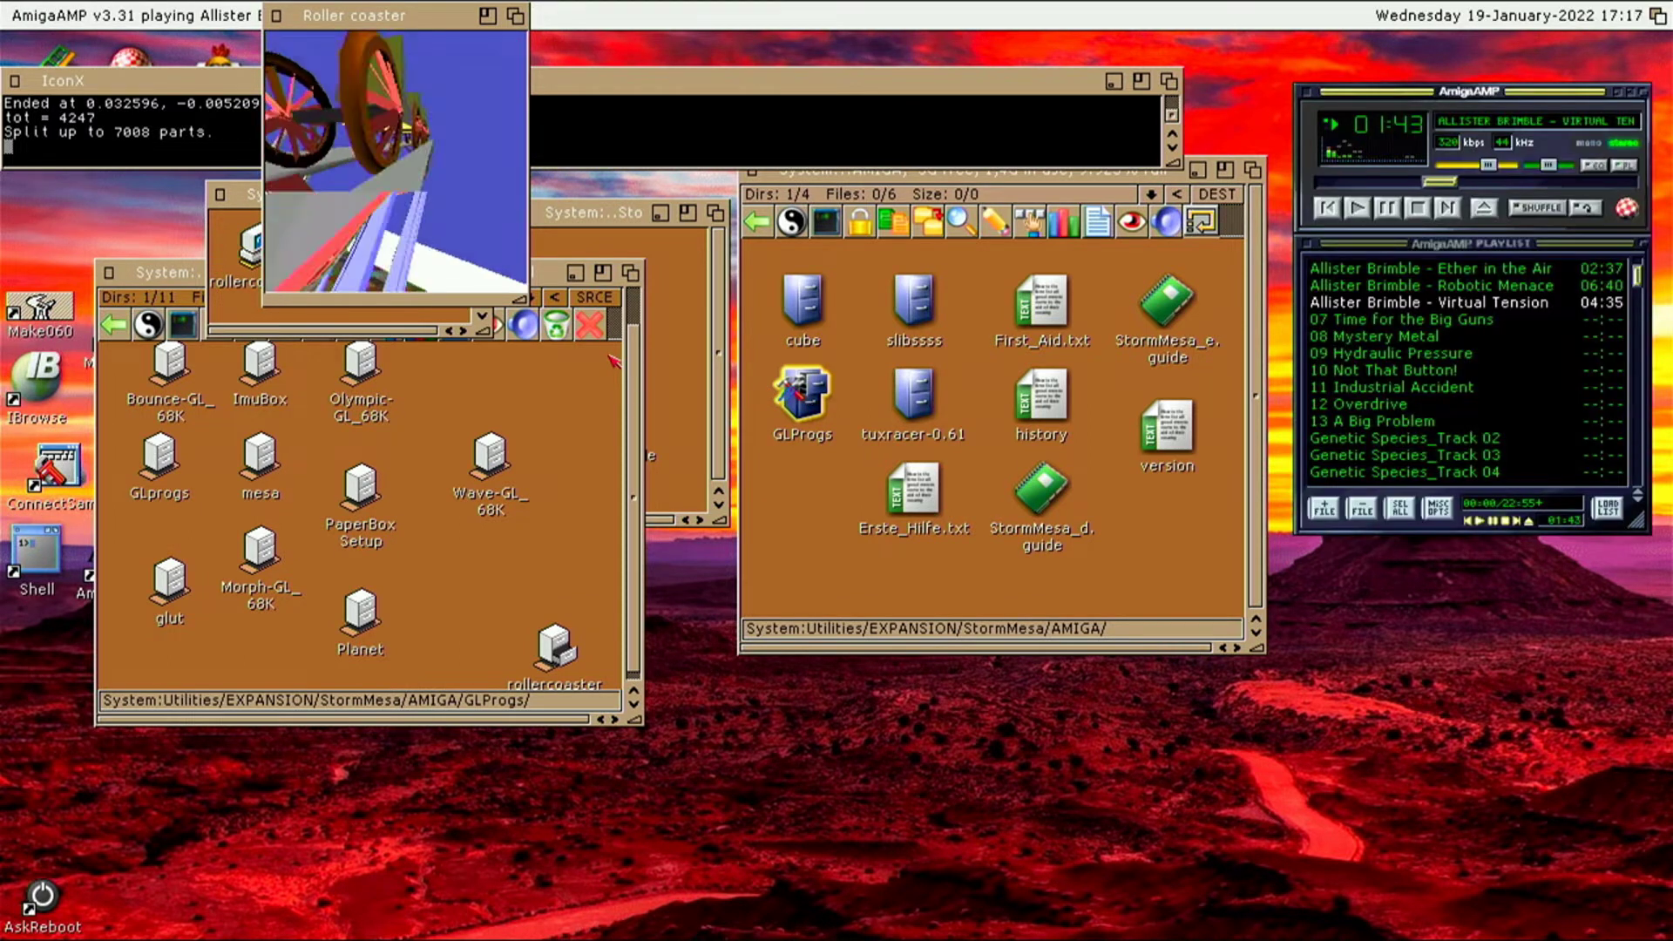
left_click(404, 19)
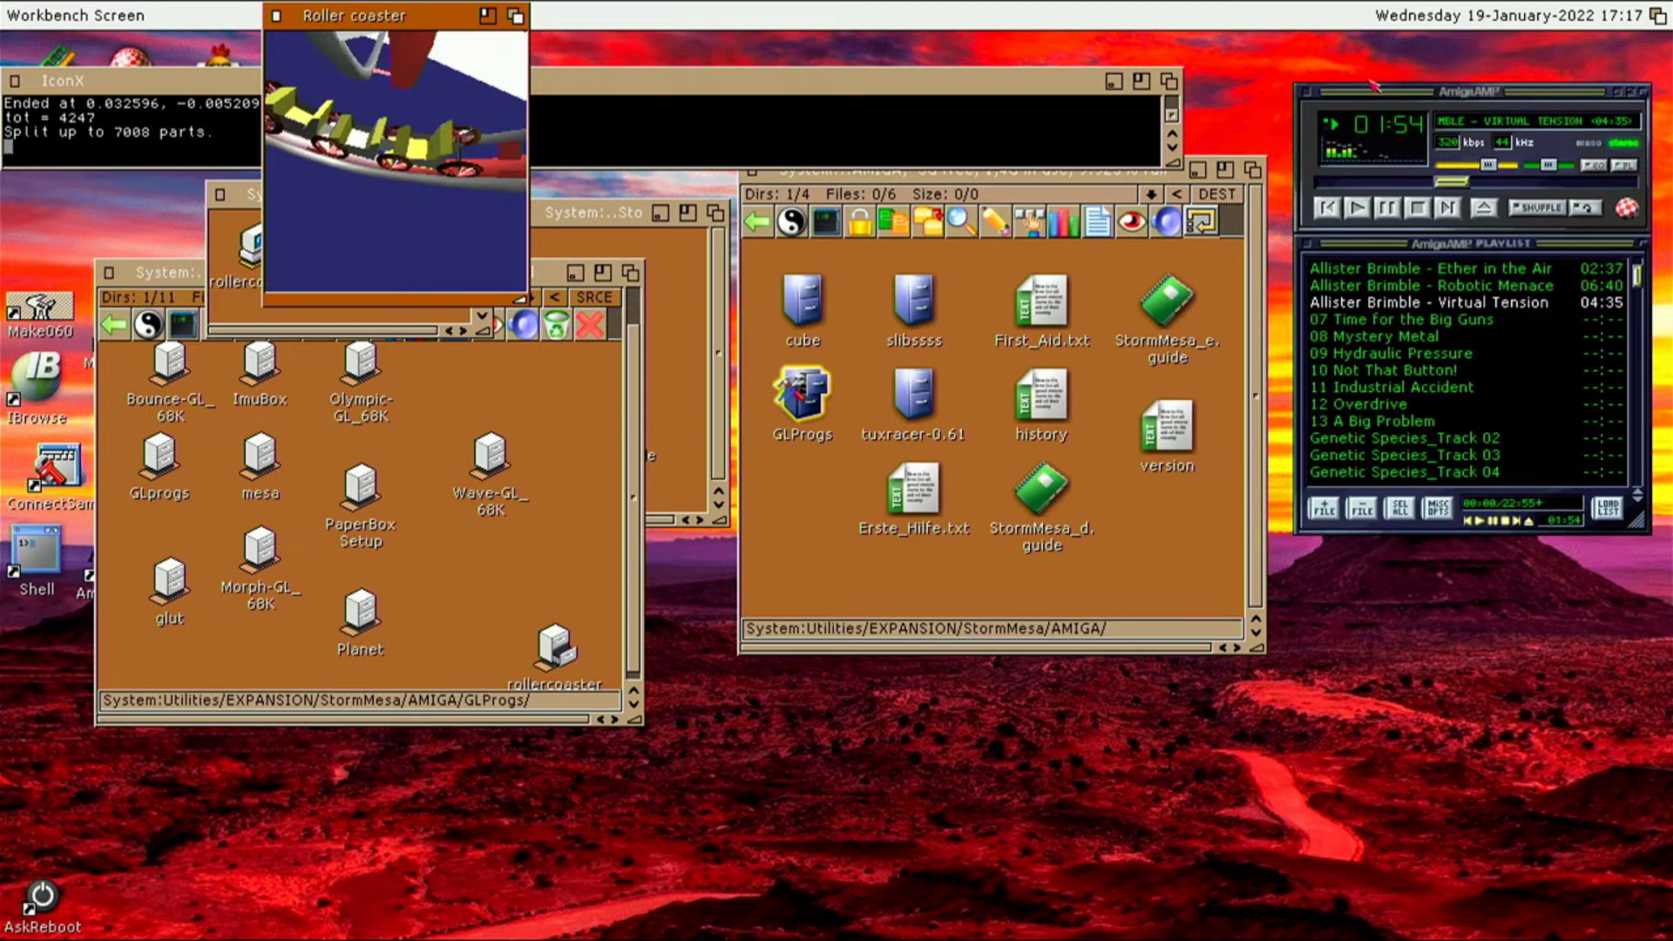
left_click(1613, 92)
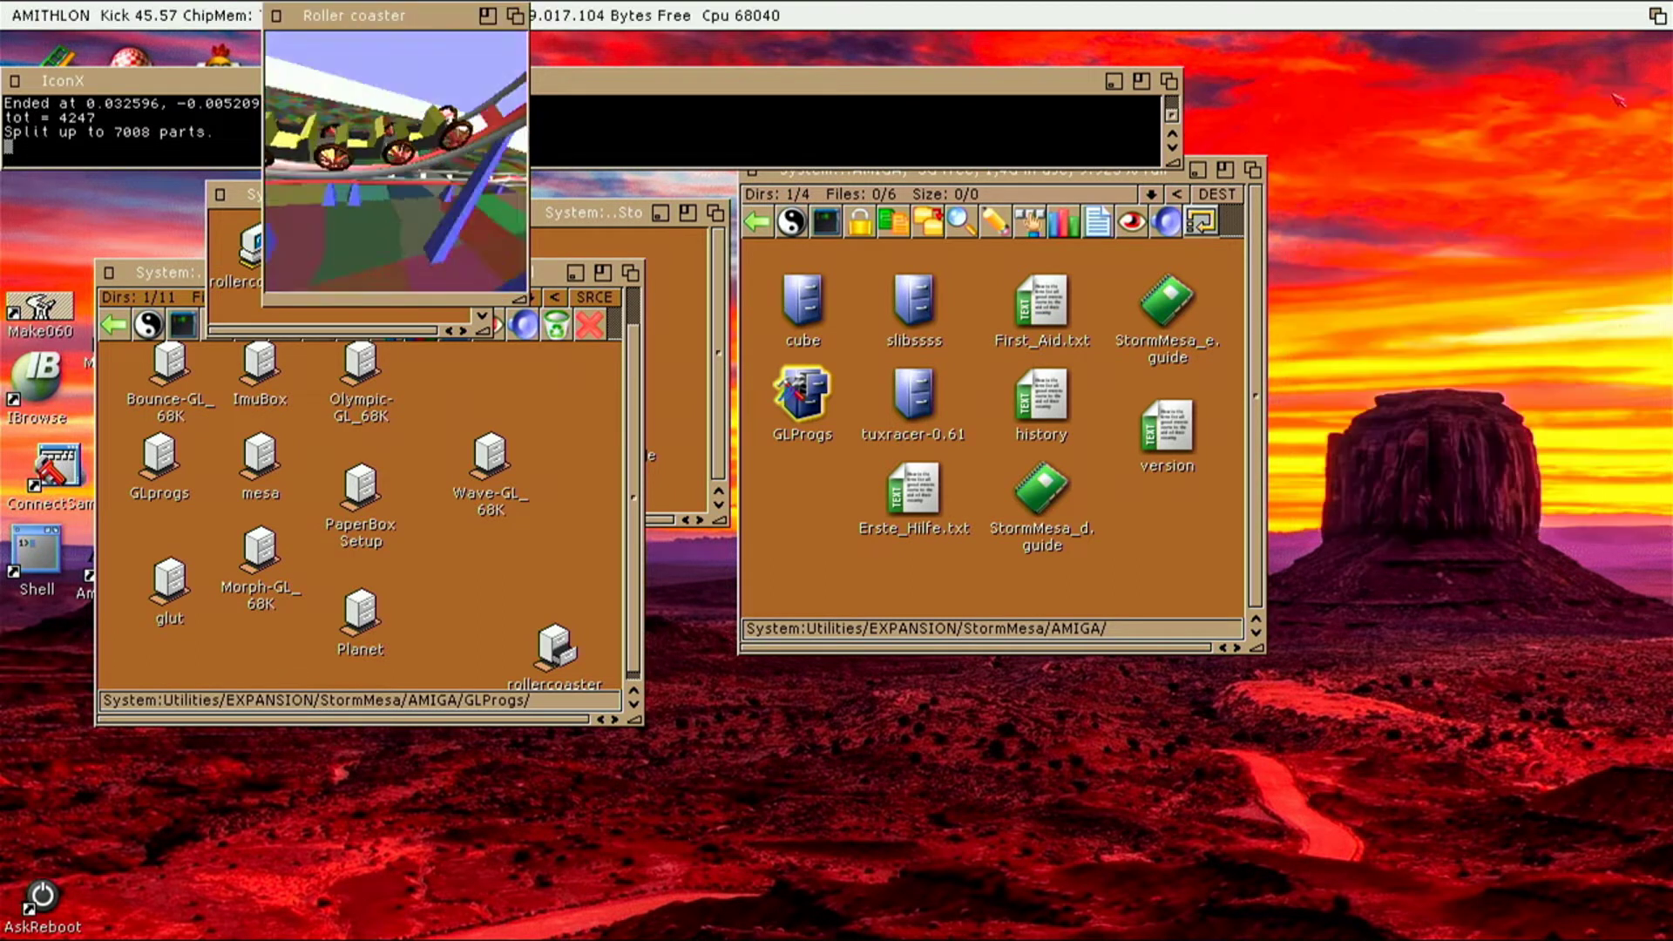
Activate the Roller coaster window and enlarge it to about three times its width while the demo runs
left_click(393, 21)
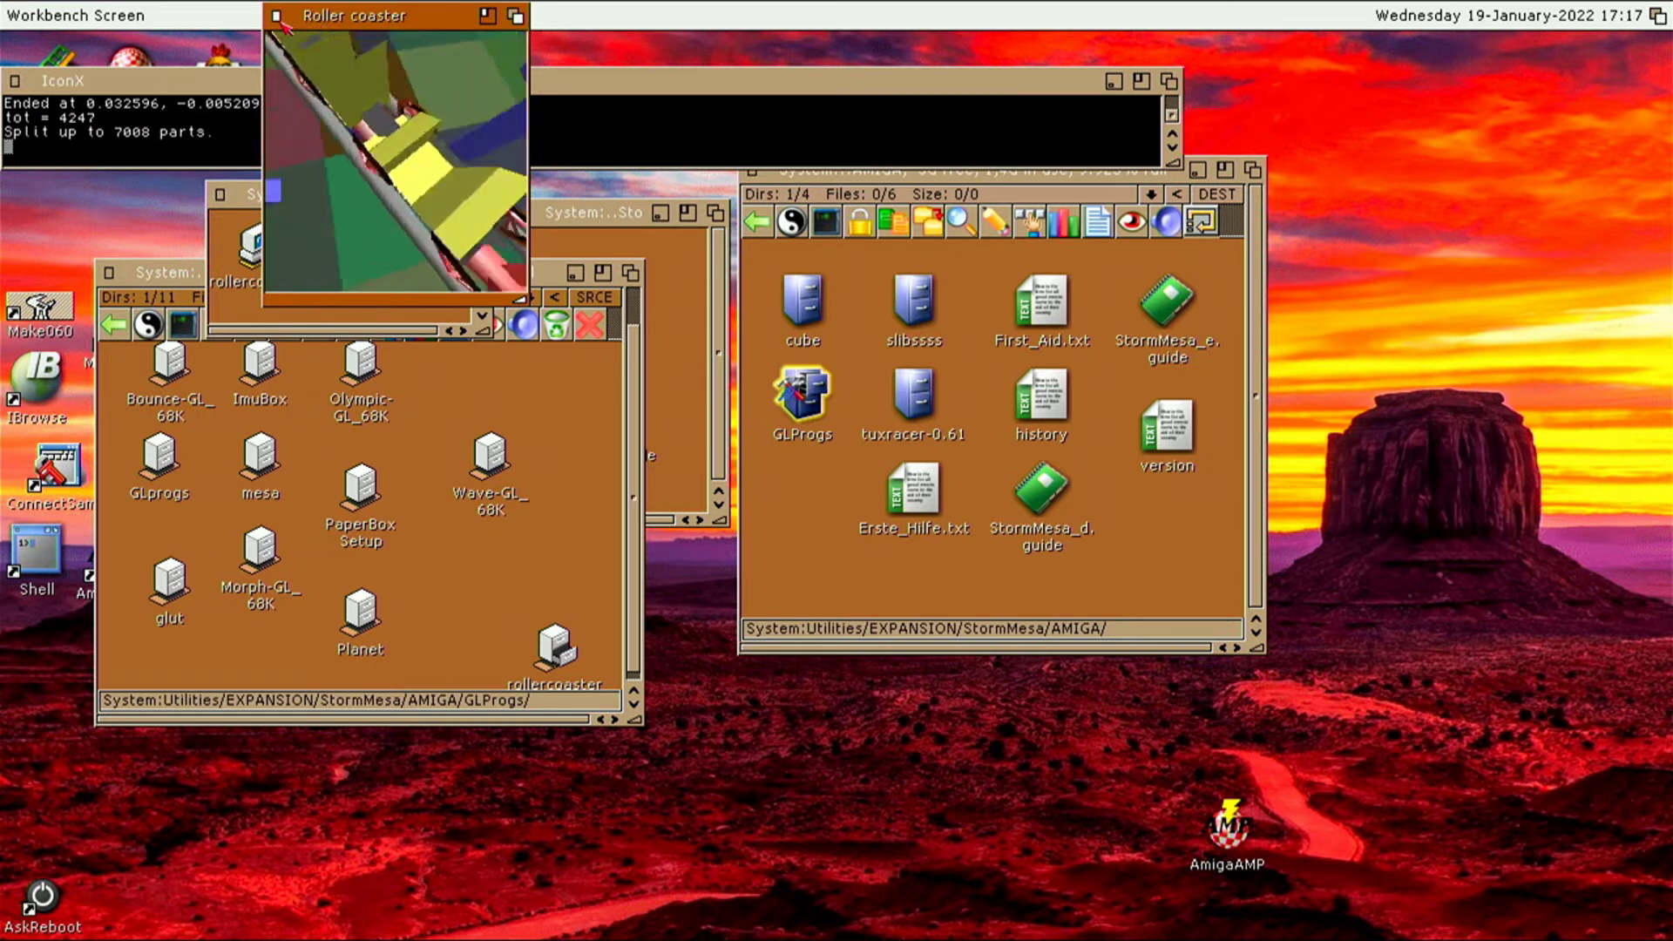
left_click(279, 20)
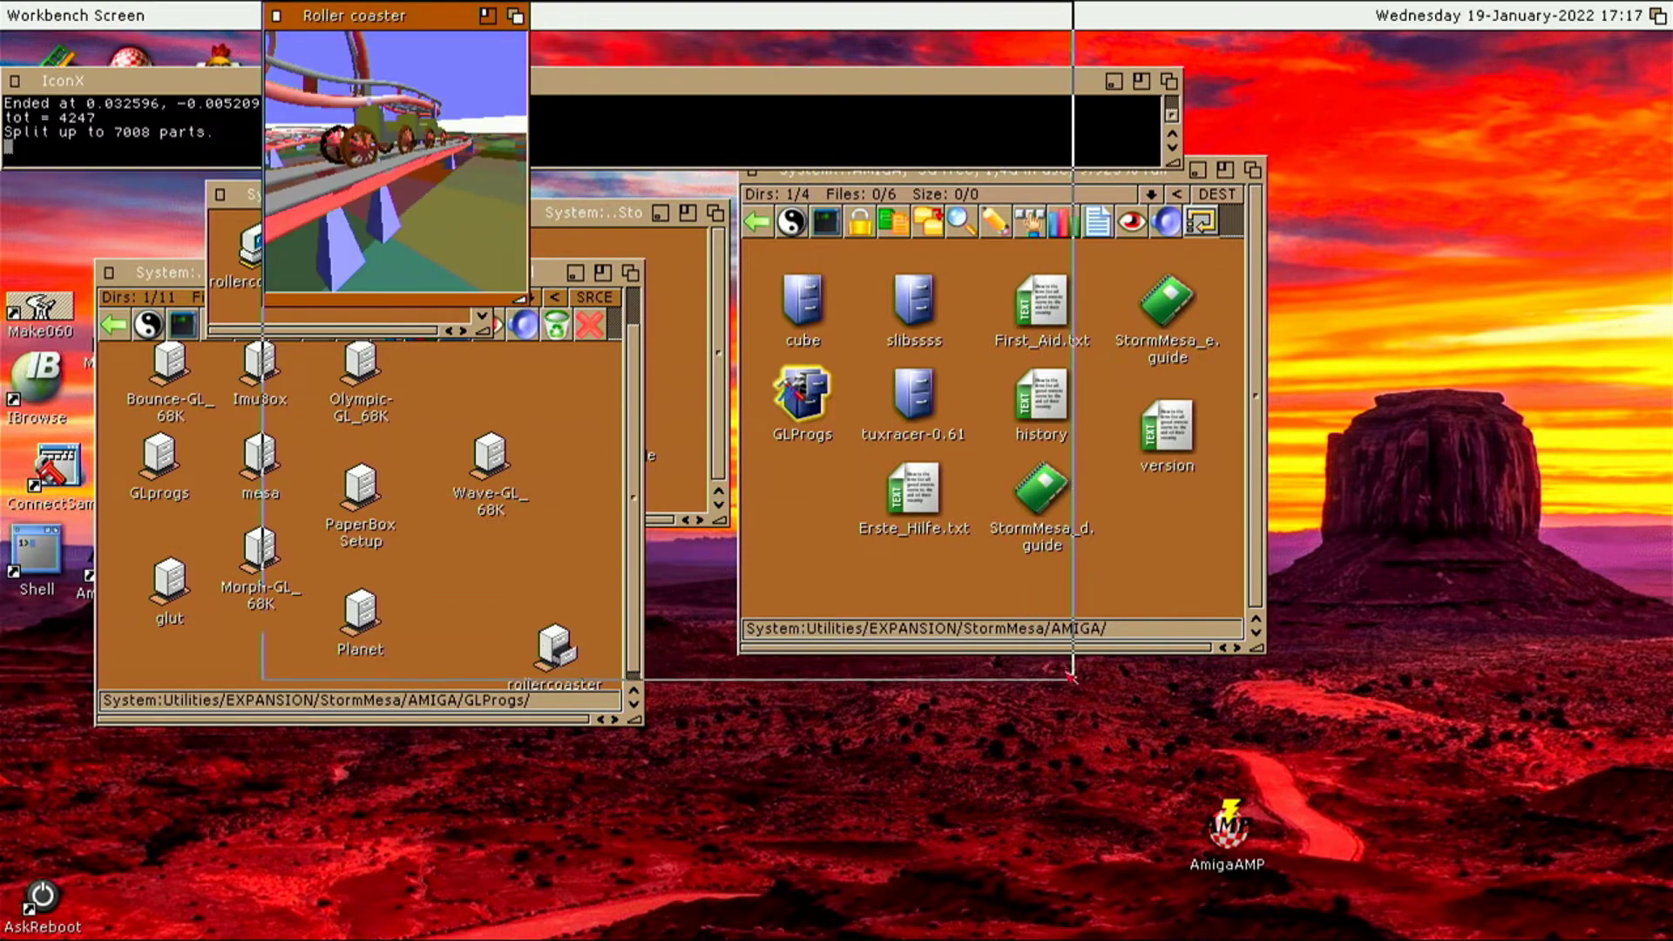
left_click_drag(1072, 677, 1052, 683)
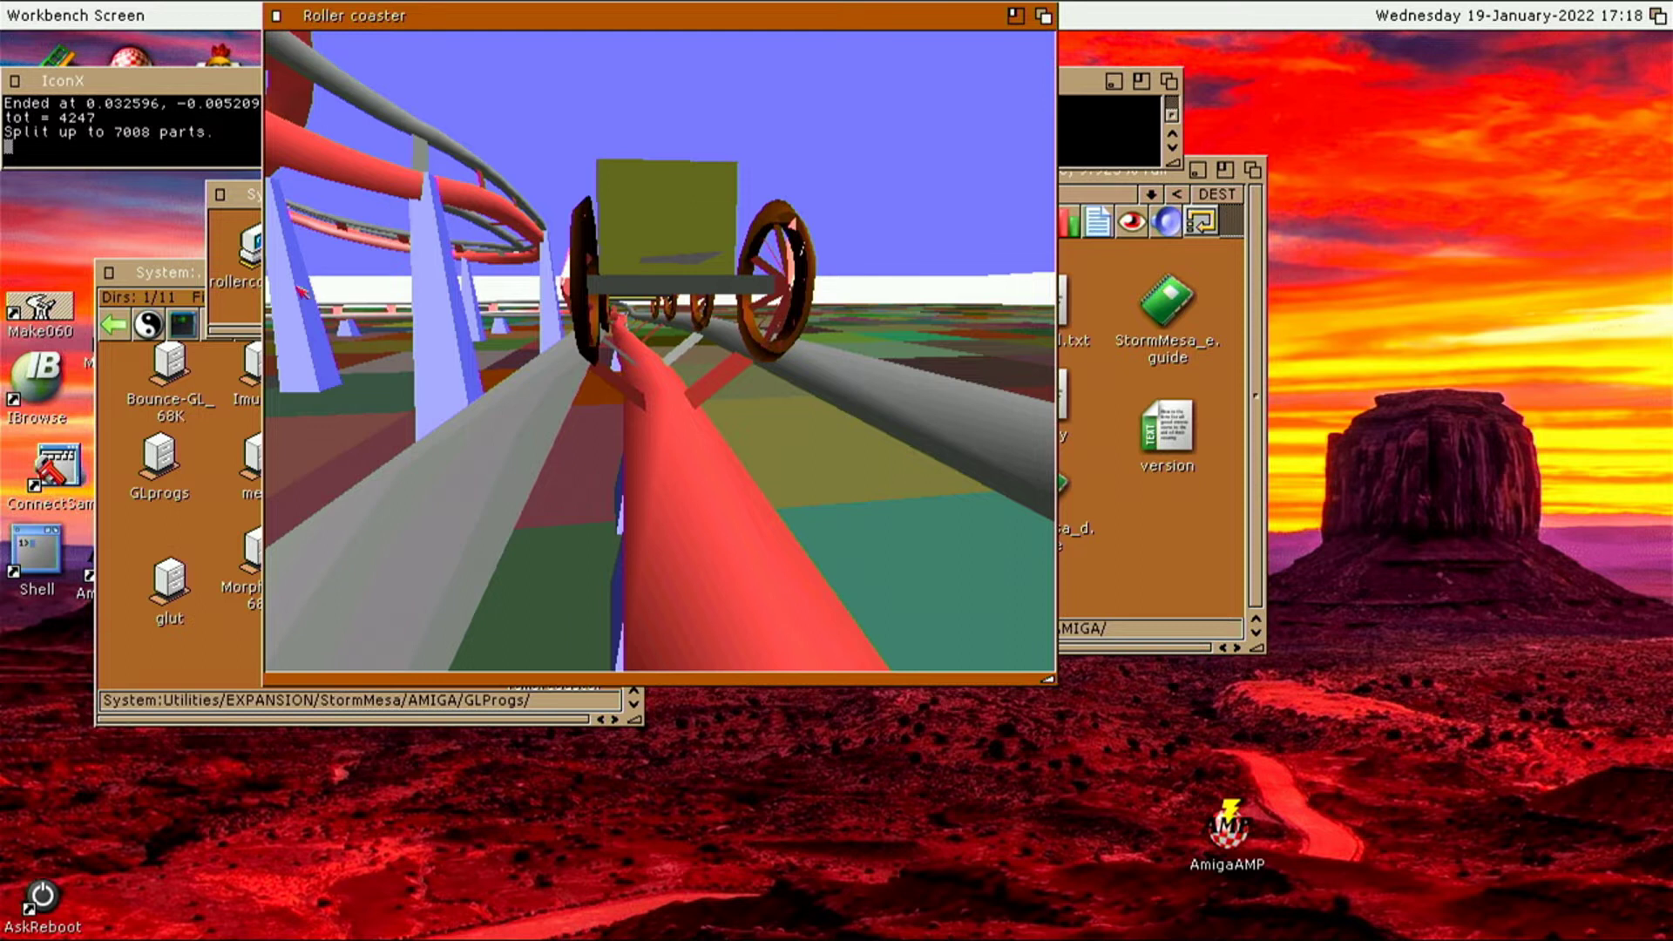
Close the Roller coaster demo together with its IconX output window and the rollercoaster drawer
left_click(280, 16)
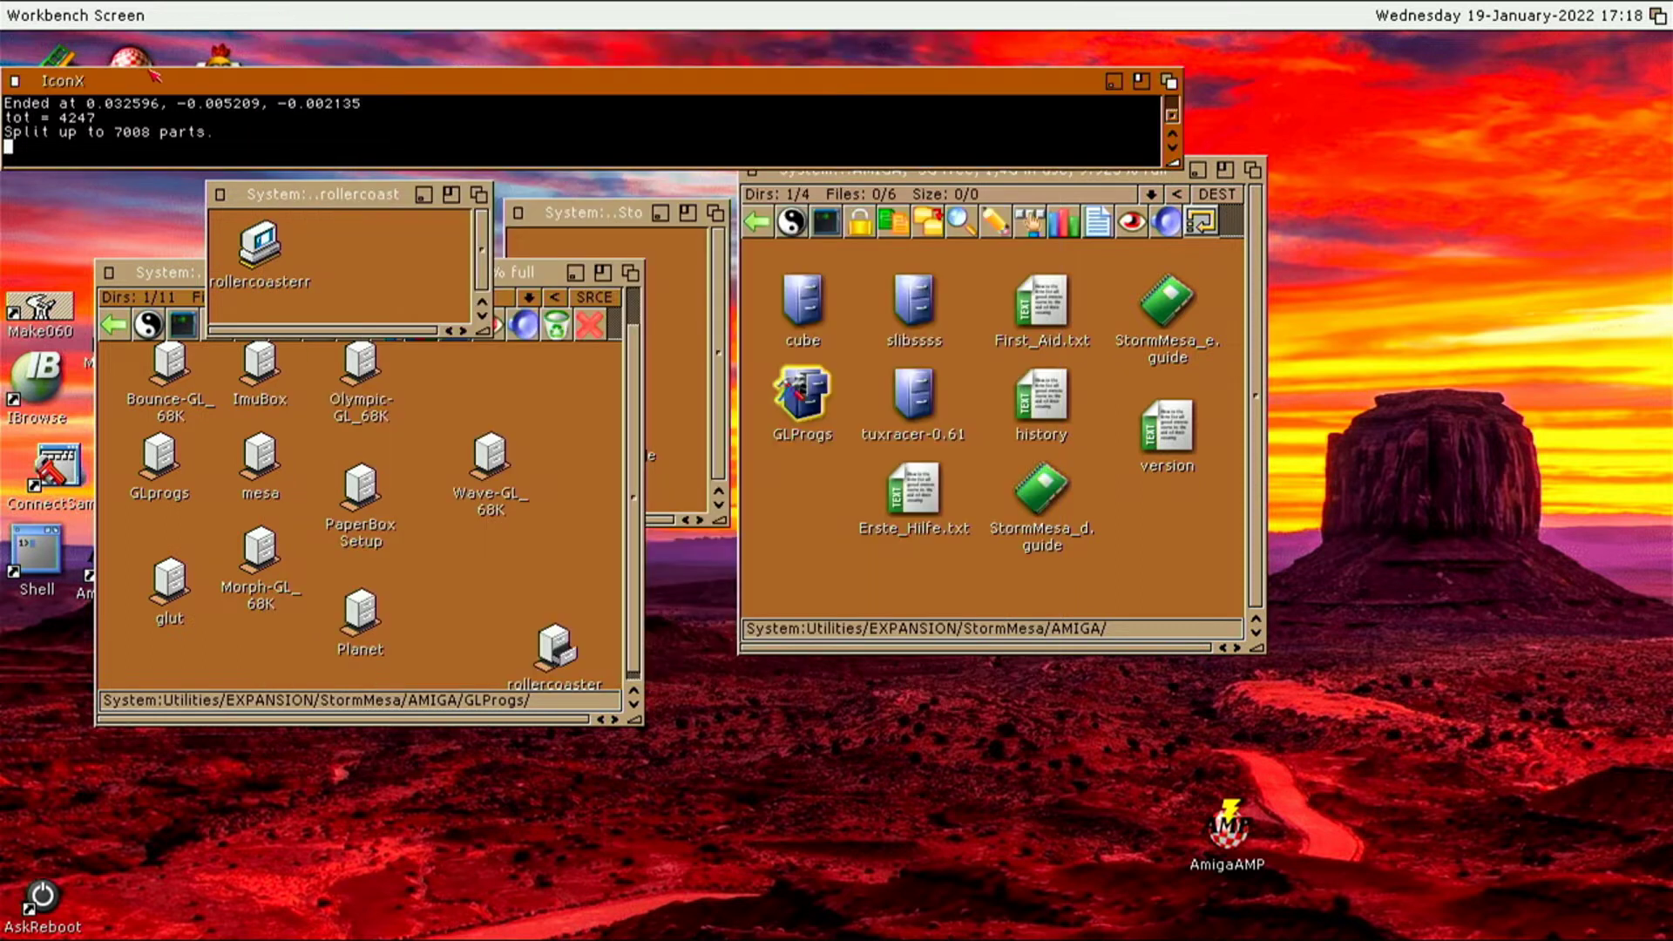
left_click(14, 81)
left_click(222, 194)
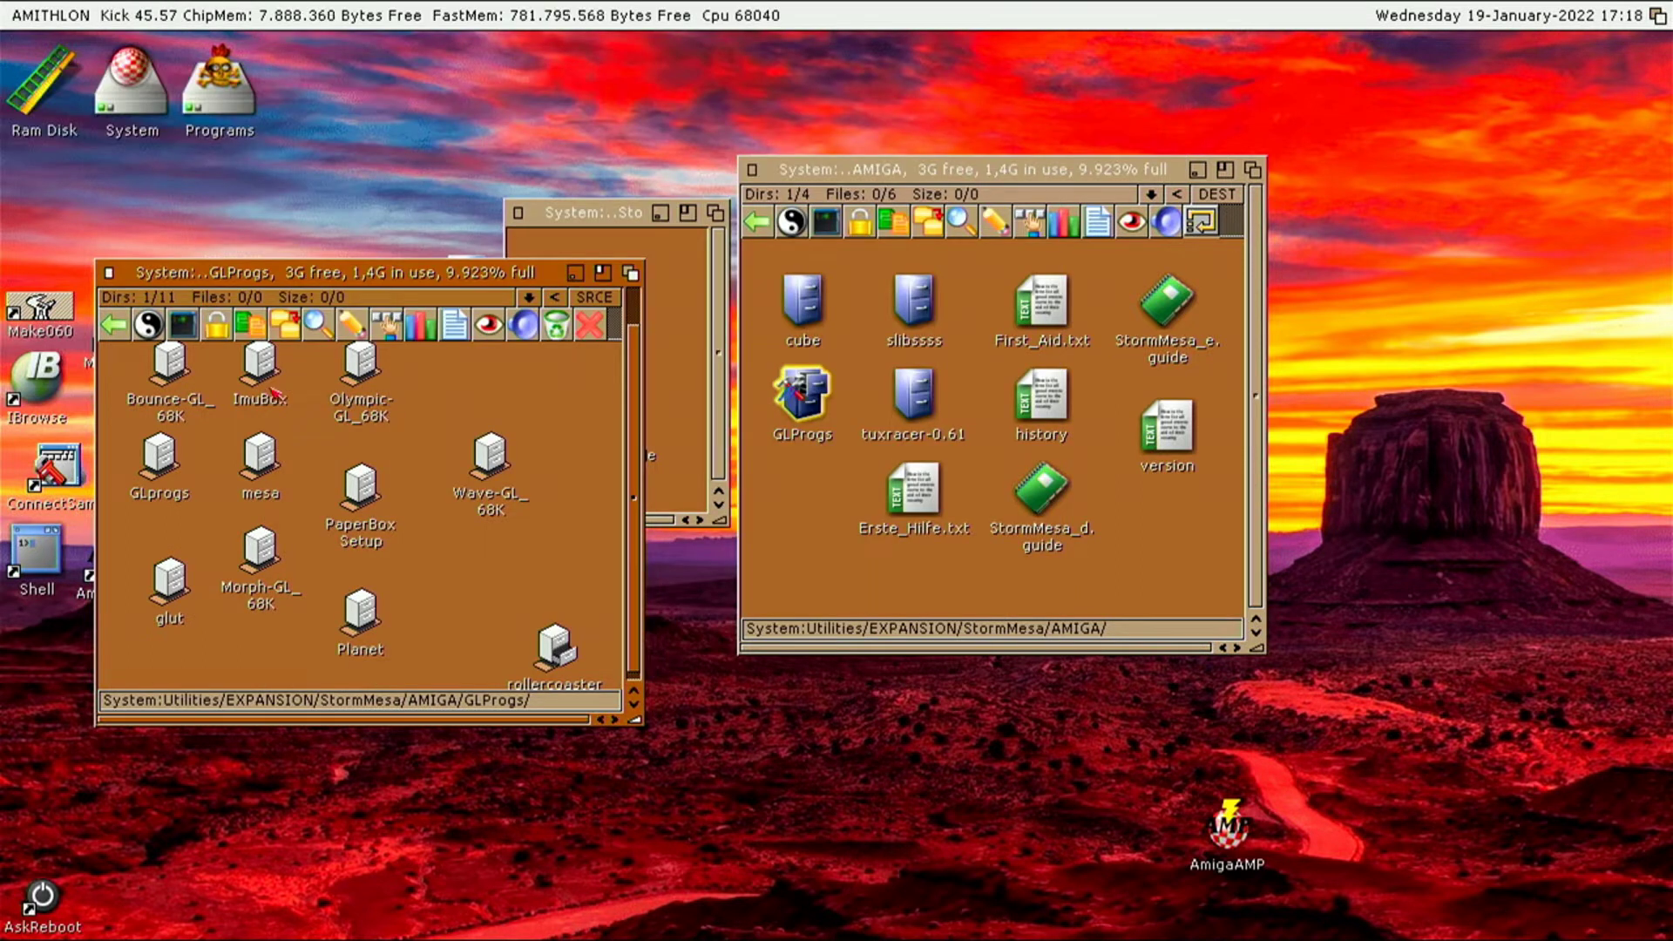
Run the Bounce demo from the Bounce-GL_68K drawer with Install for Real, no logging, Double-Buffering and CyberGFX on, and Fullscreen off
double_click(153, 377)
double_click(166, 141)
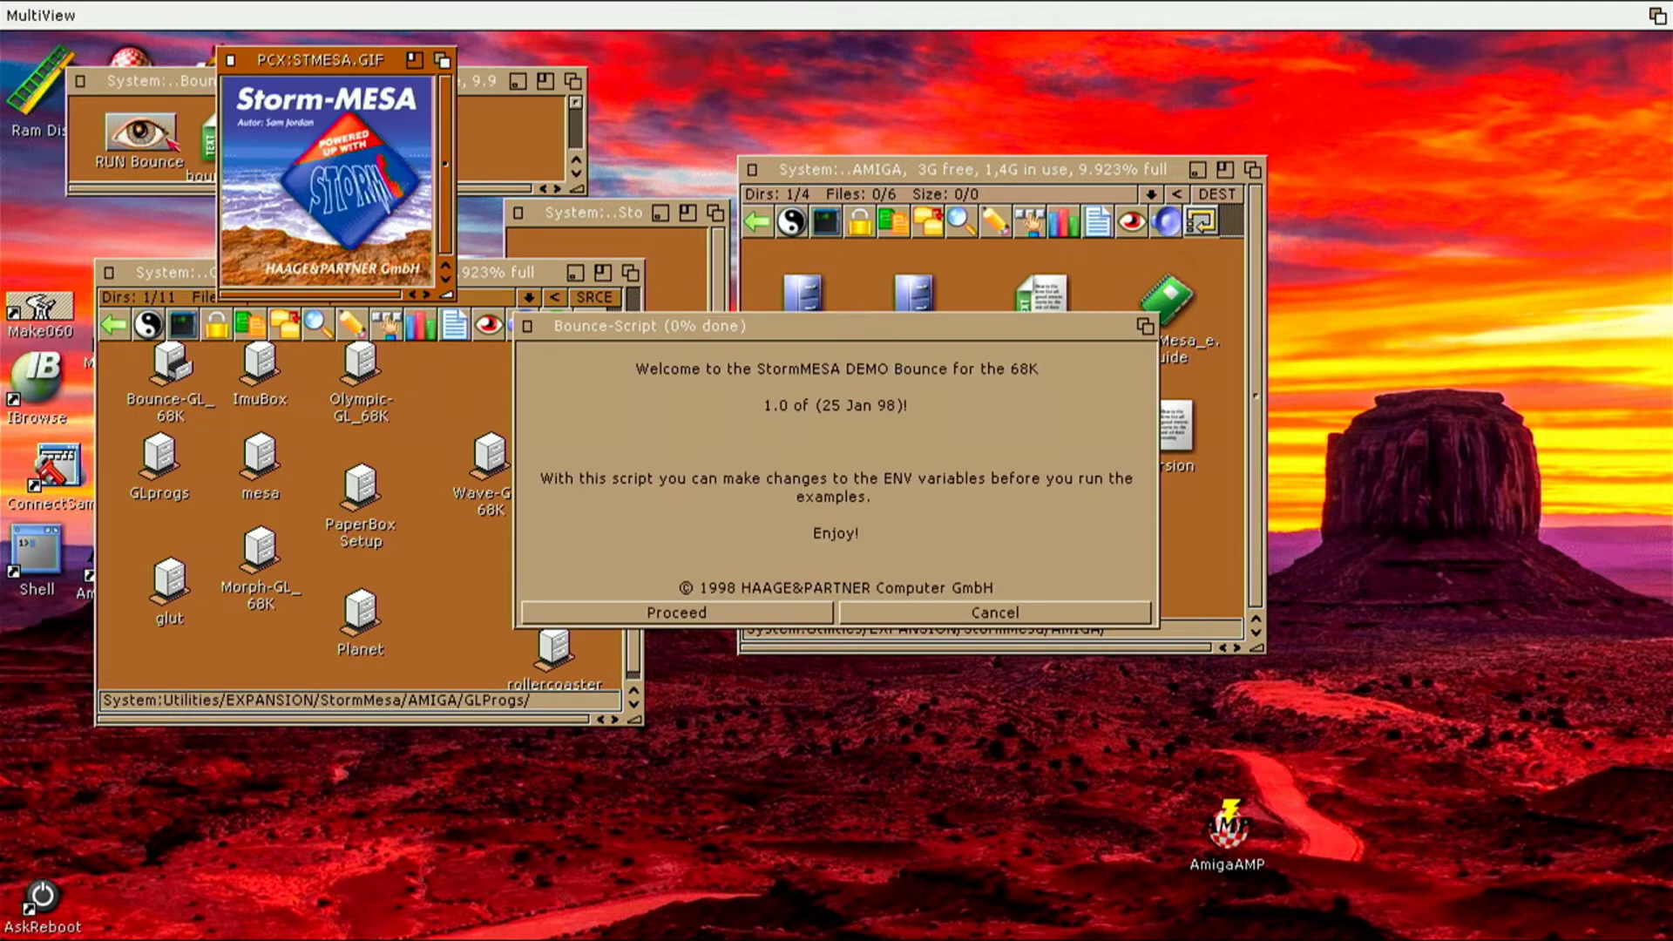
left_click(772, 611)
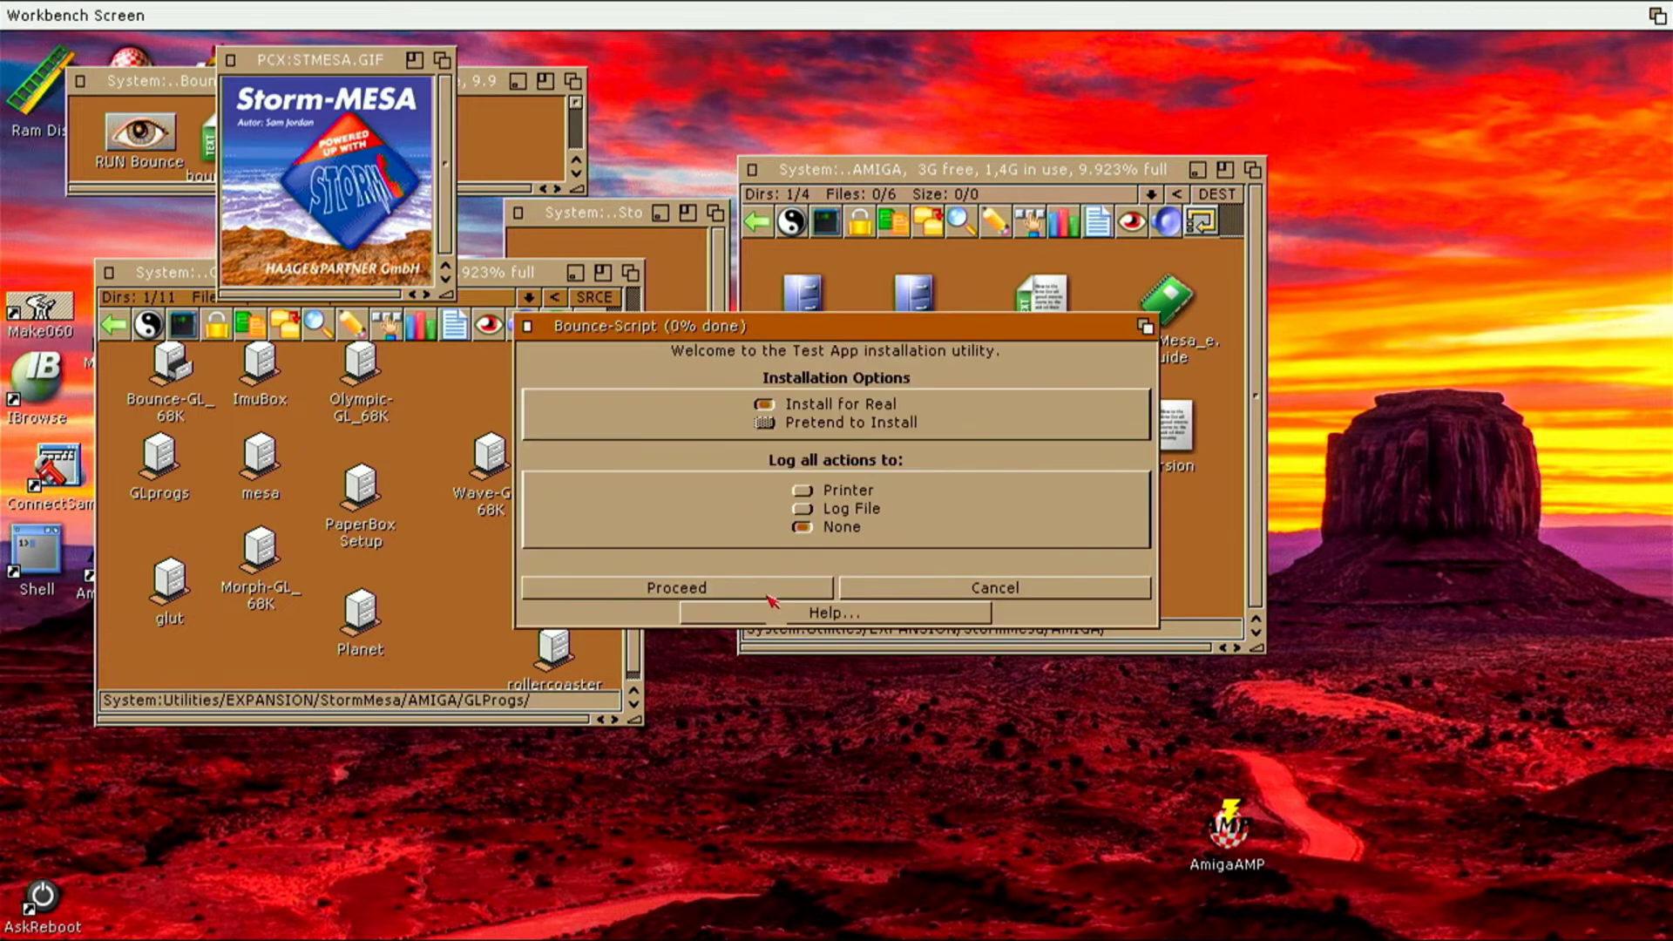
left_click(766, 595)
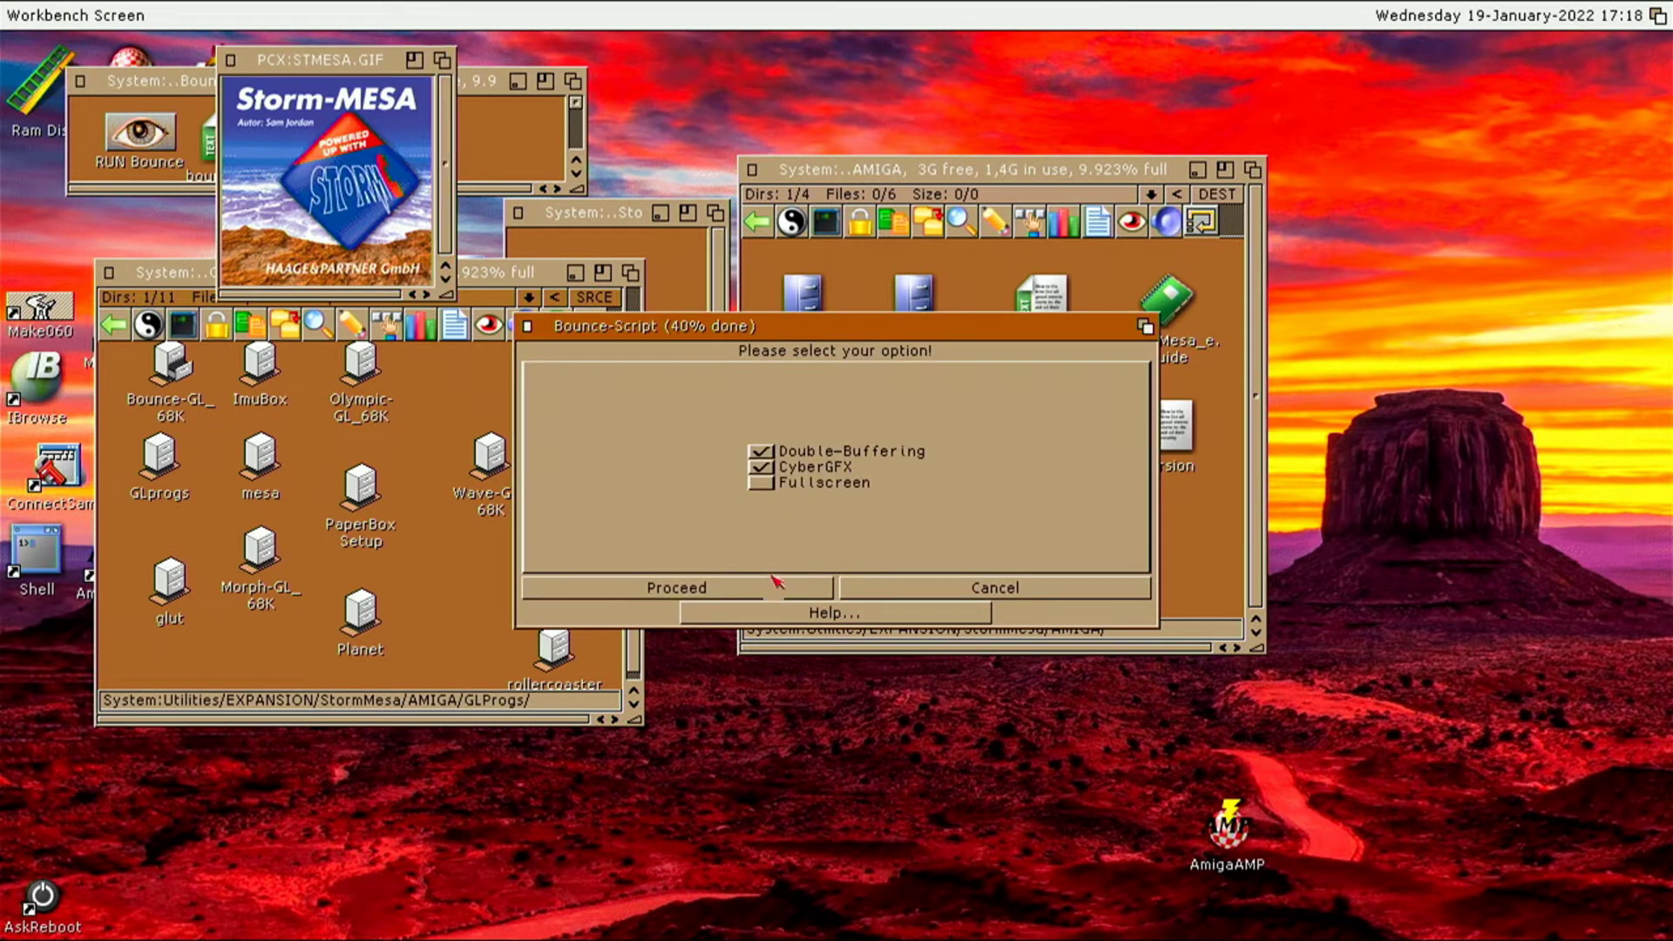
left_click(778, 592)
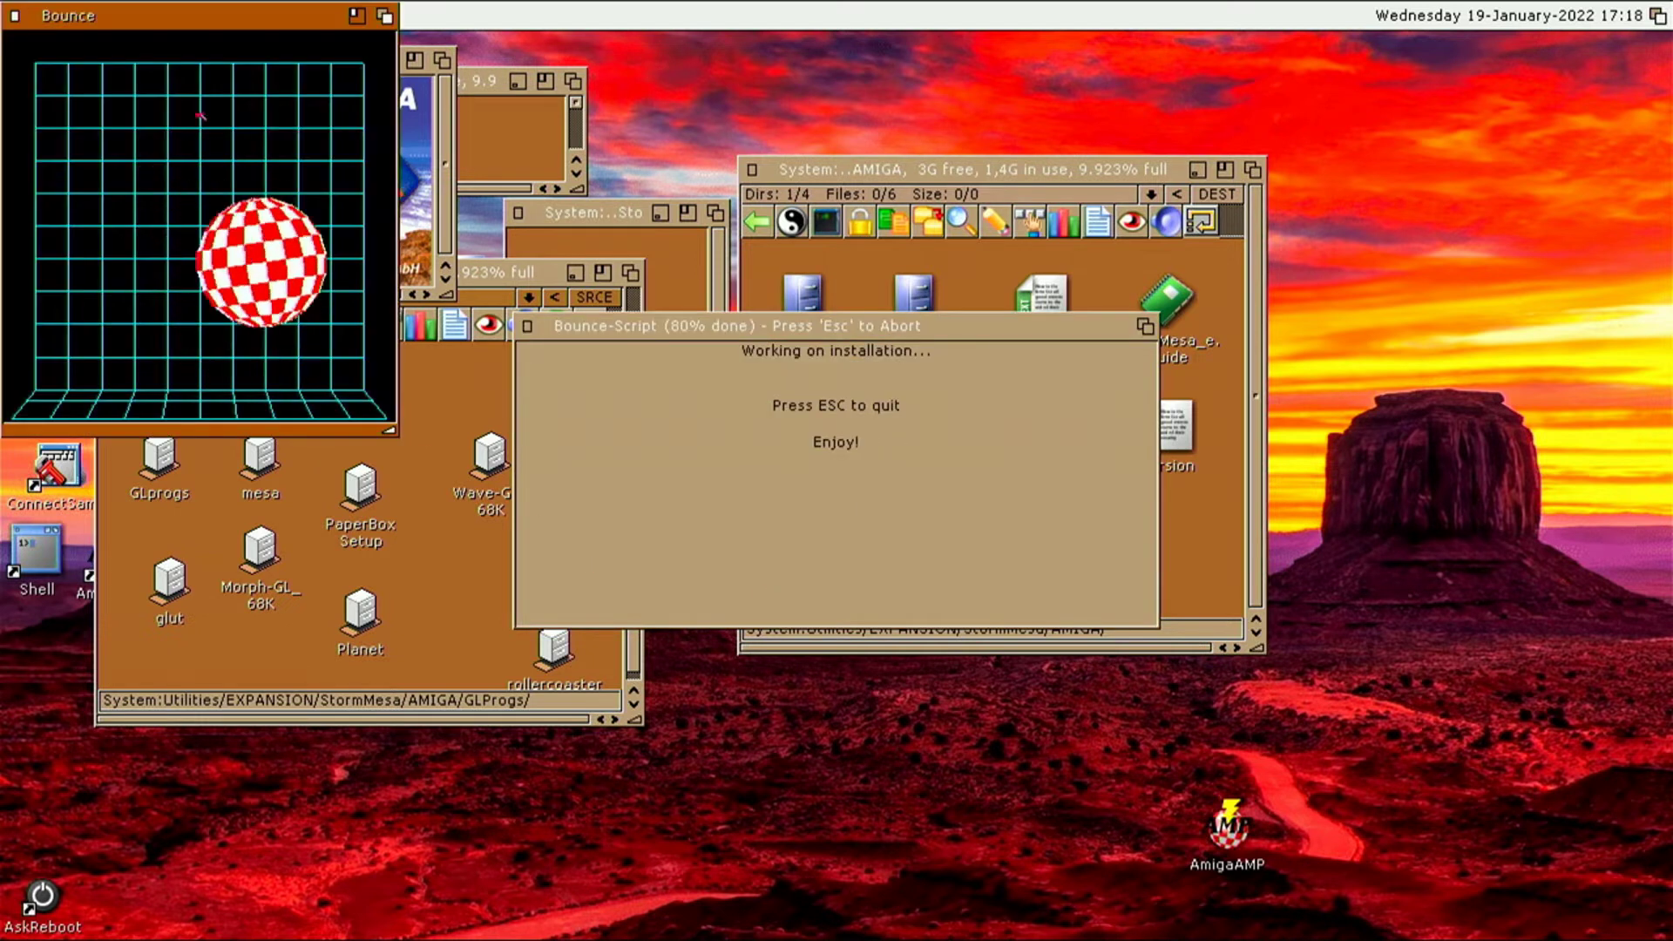
Move and enlarge the Bounce window, and close it along with the STMESA.GIF picture and the Bounce drawer
left_click_drag(152, 12, 704, 37)
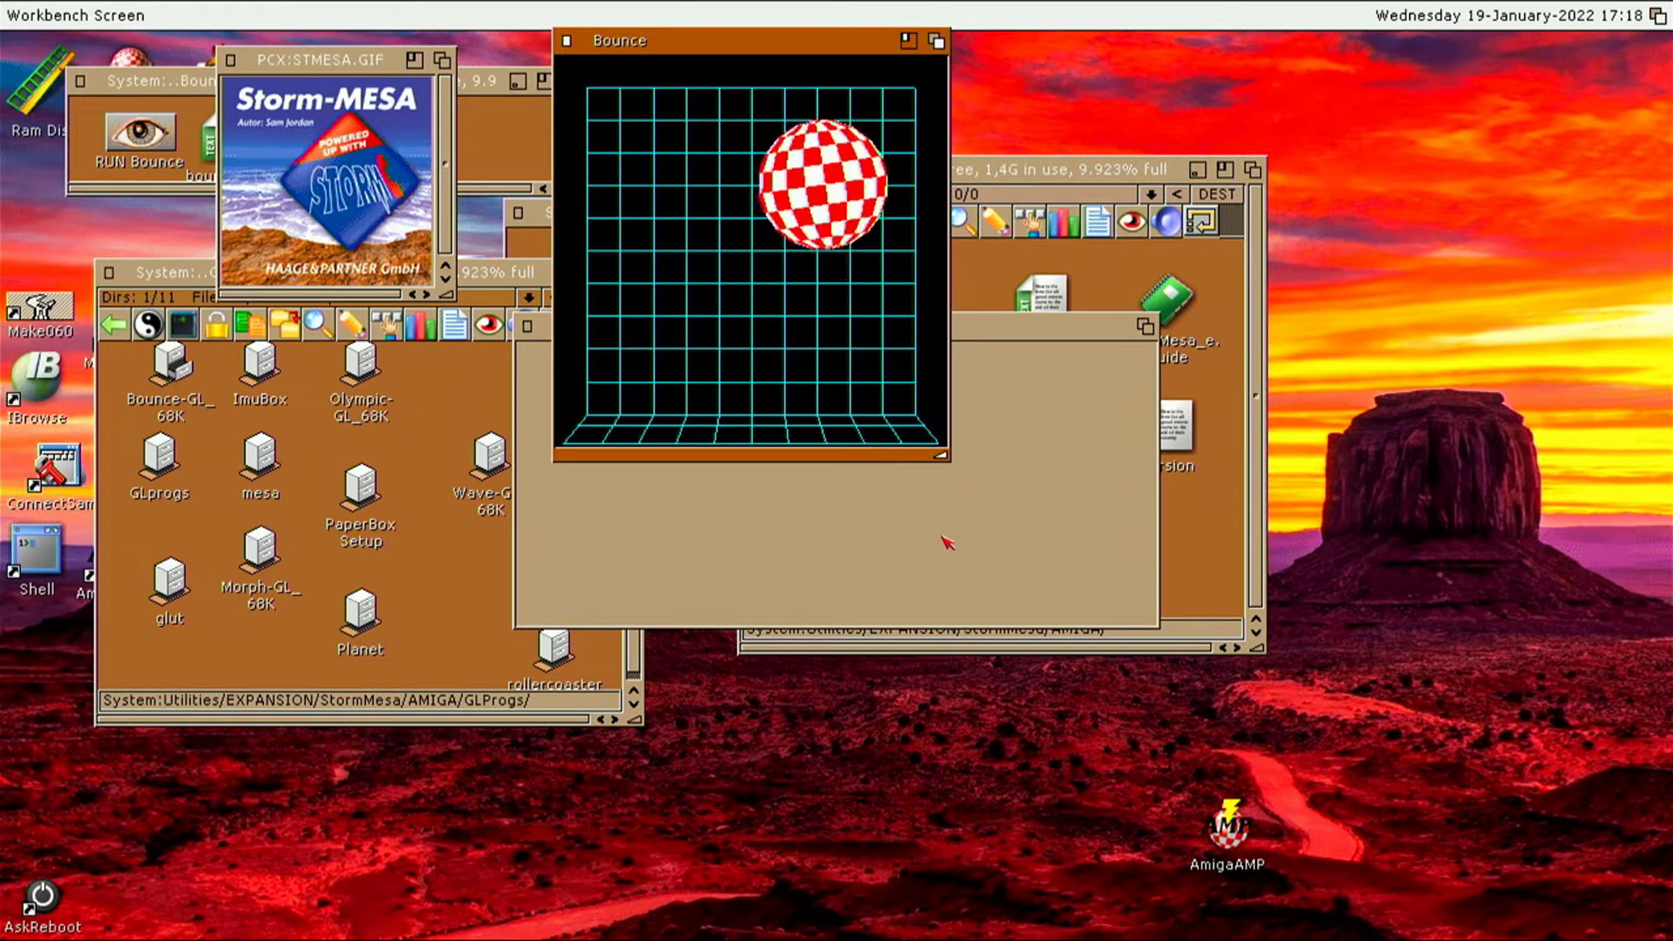
left_click_drag(943, 456, 1439, 741)
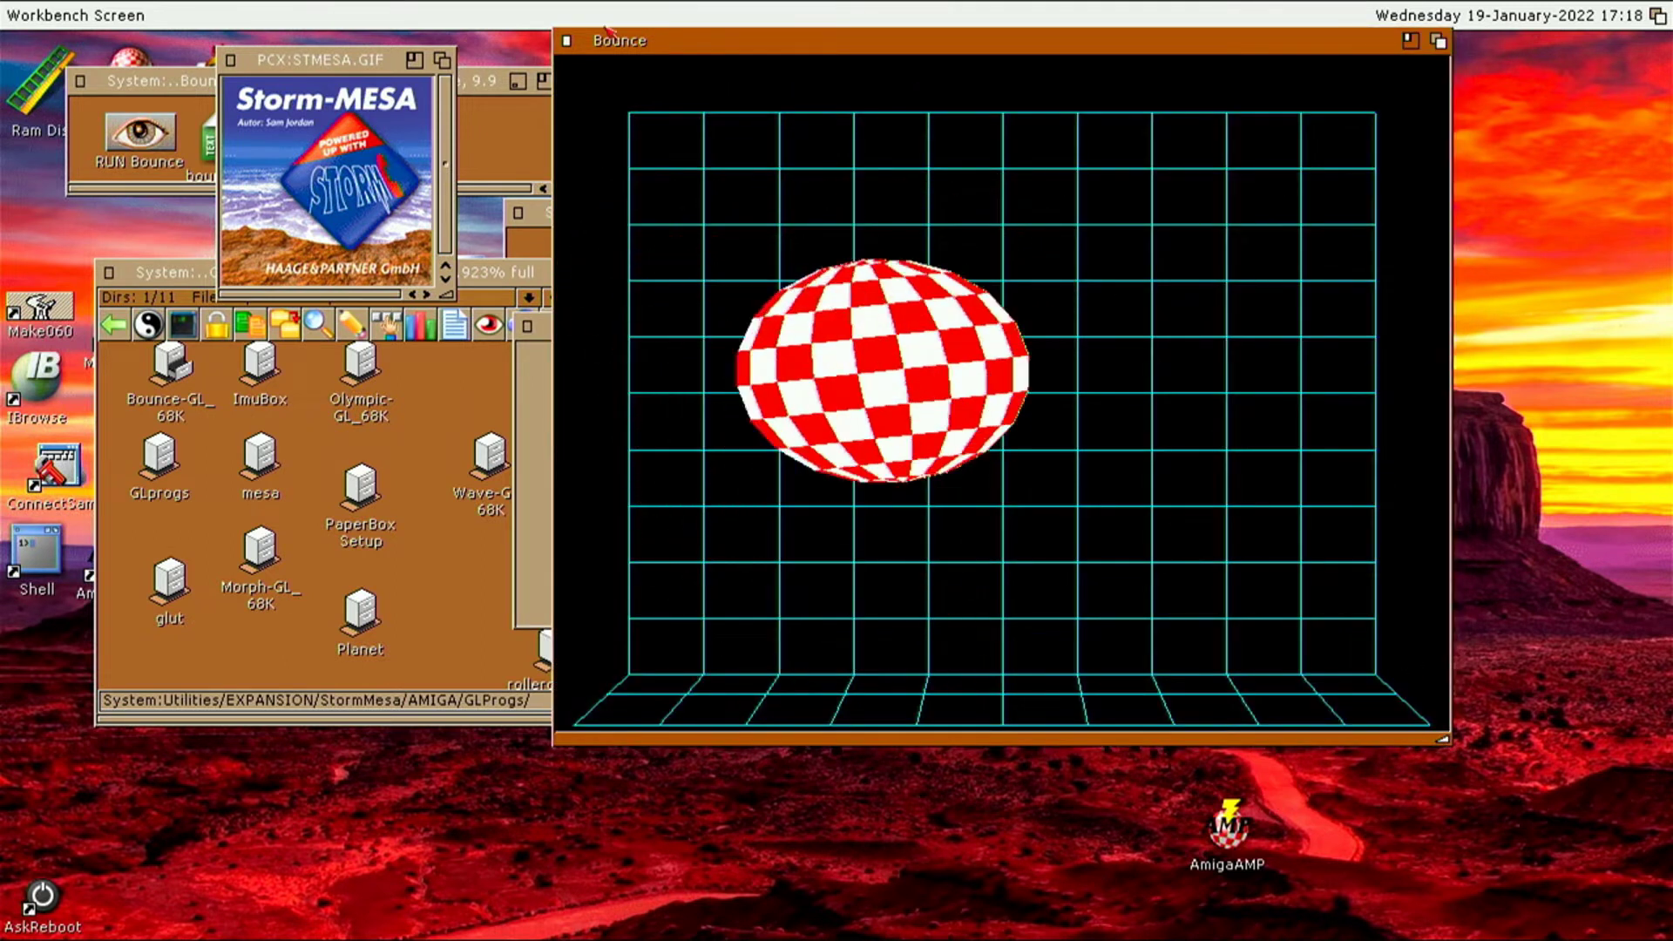
left_click(566, 40)
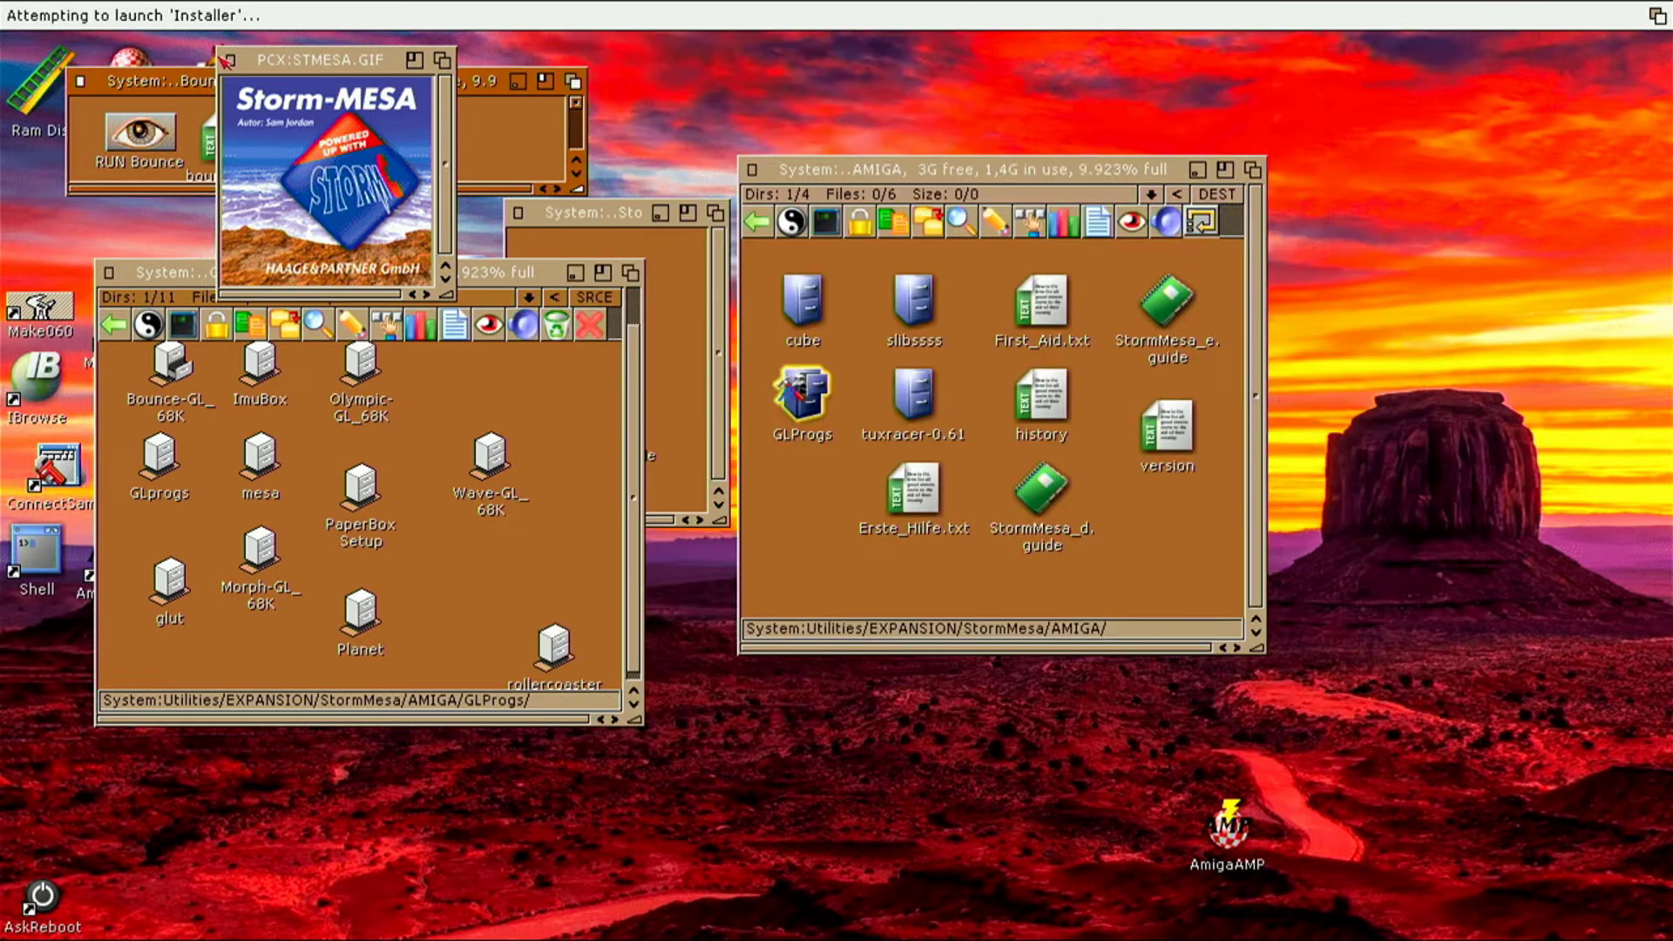
left_click(230, 59)
left_click(79, 82)
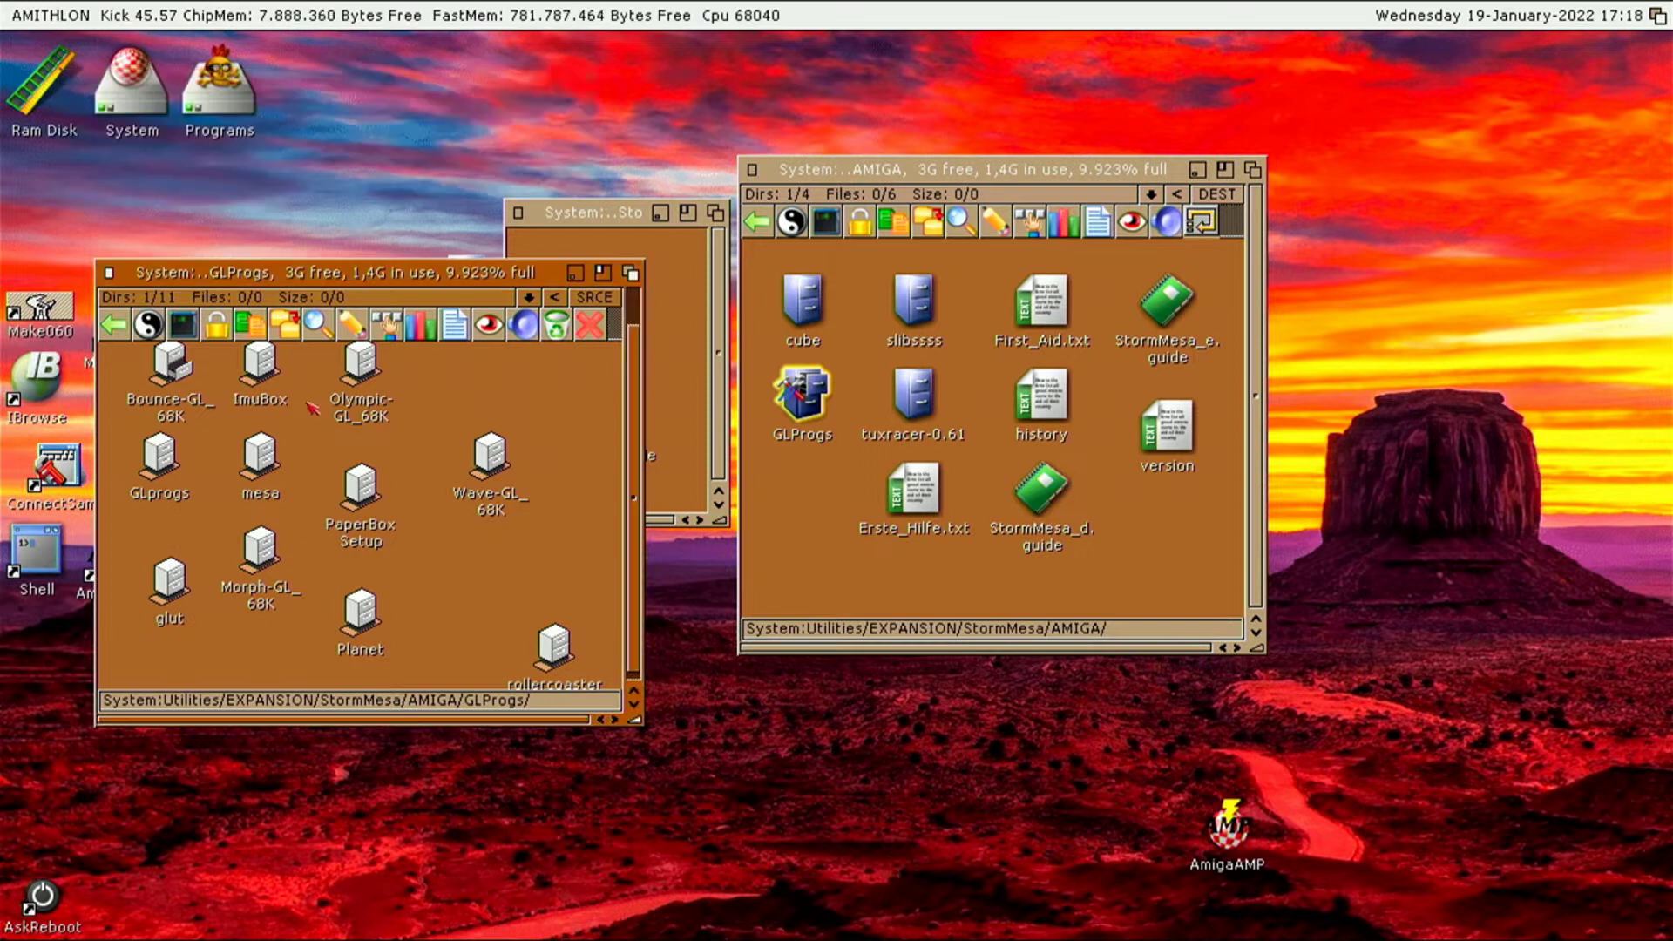
Run the sphere sample from the mesa/samples/samples_68k drawer in GLProgs
double_click(262, 458)
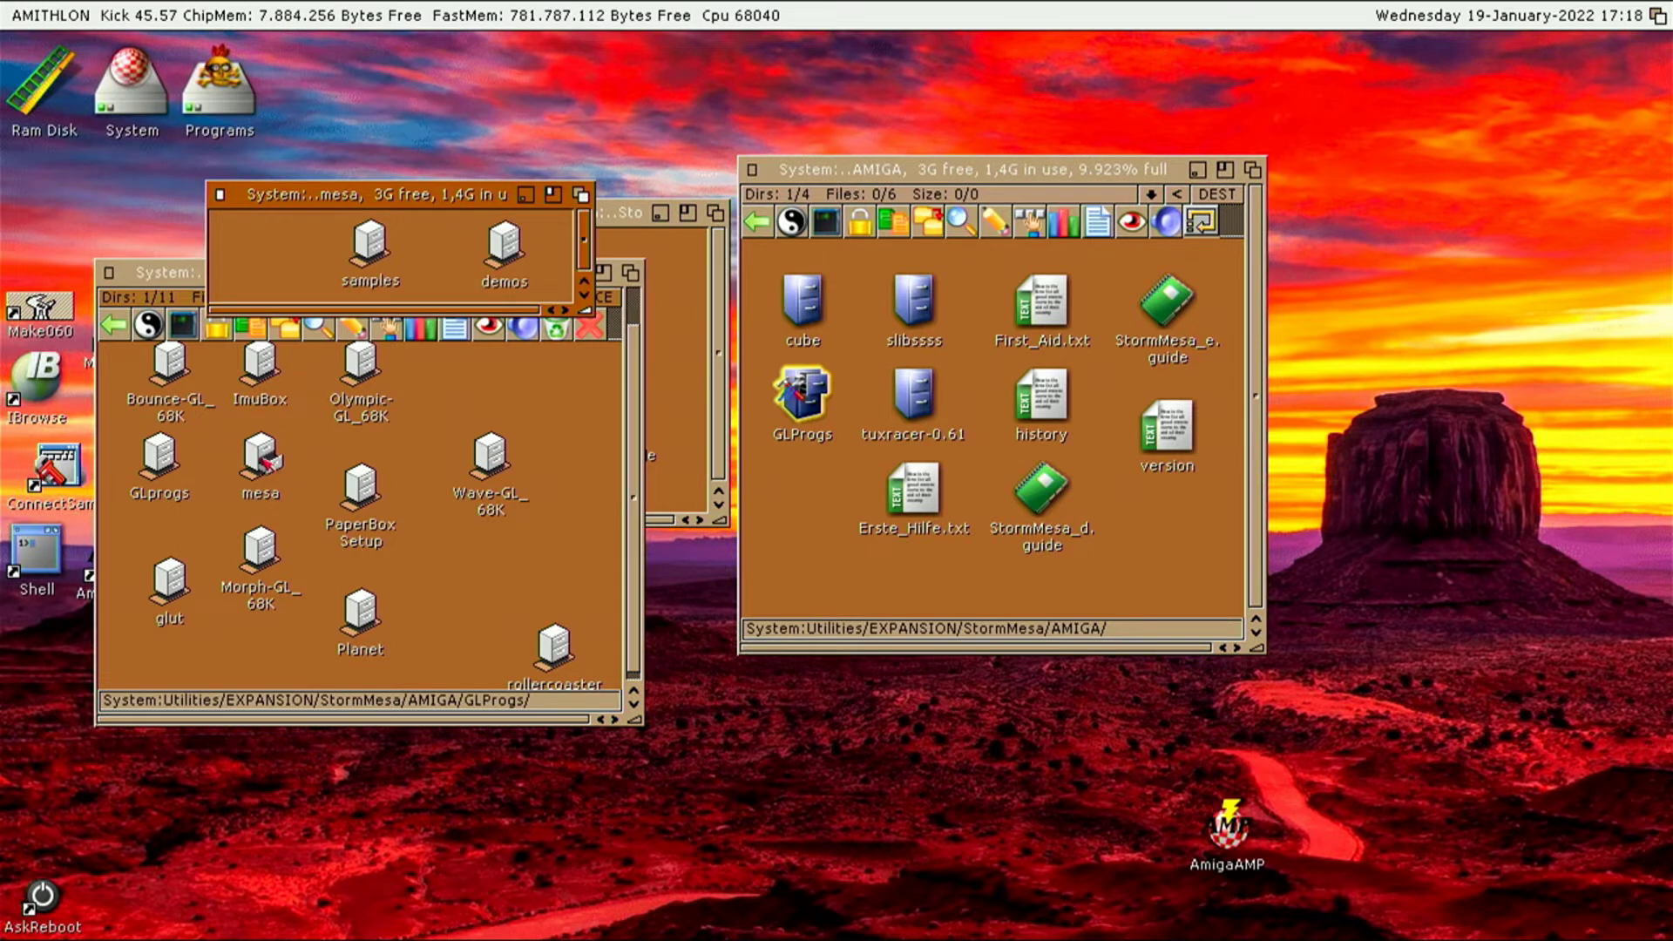
double_click(373, 248)
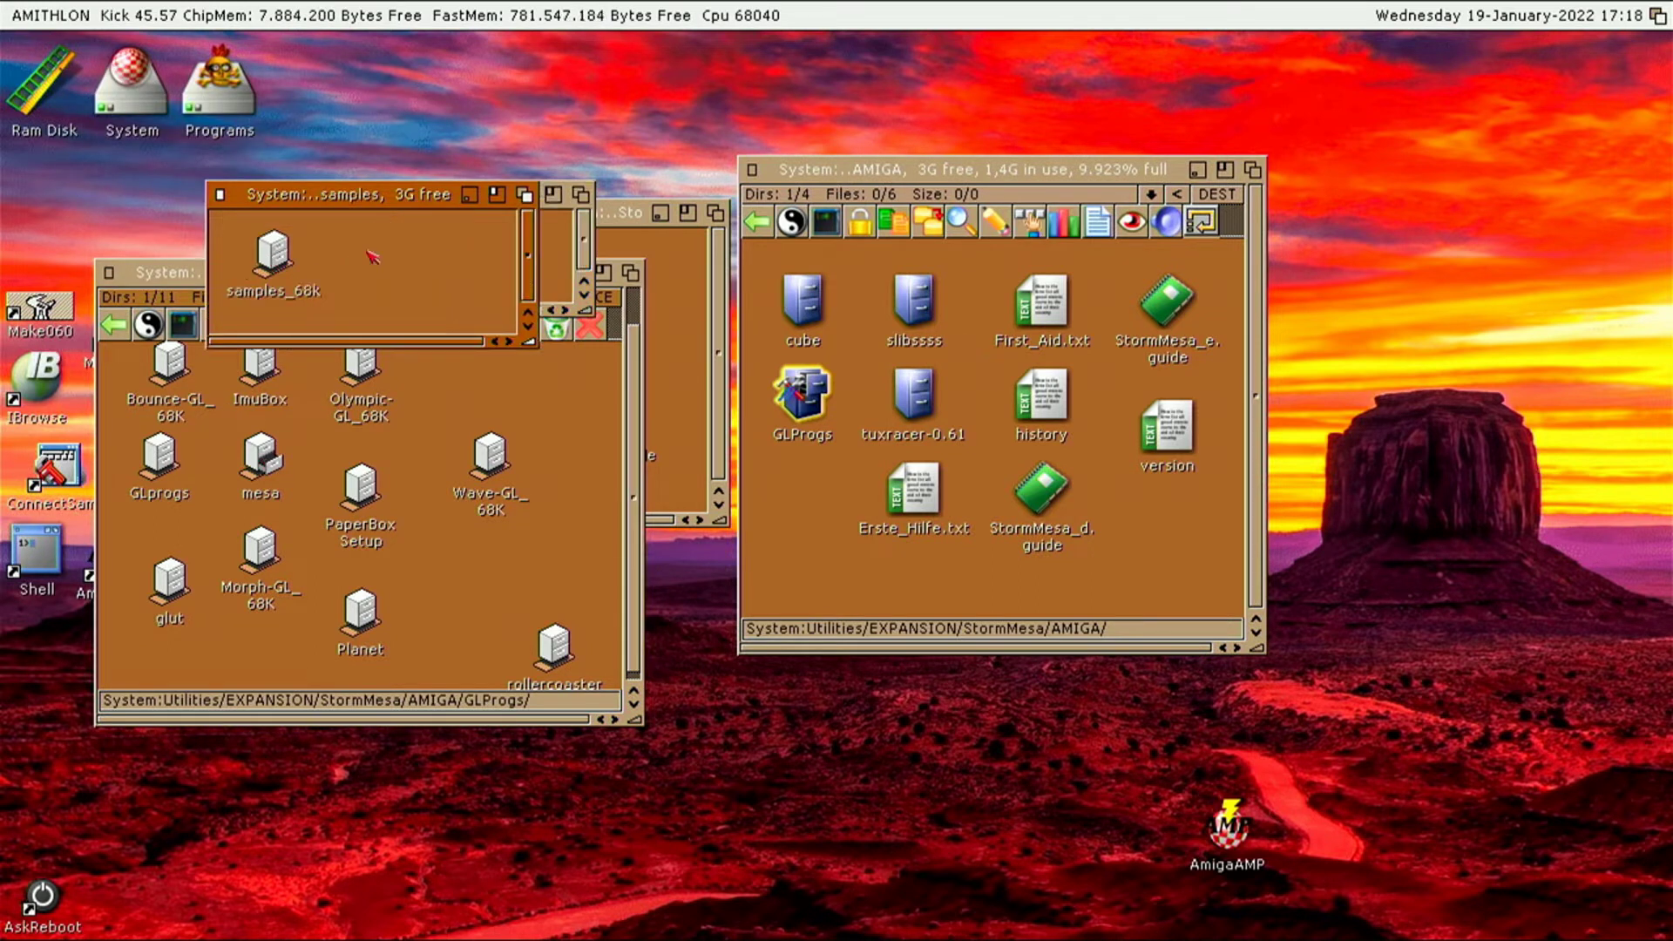
double_click(276, 254)
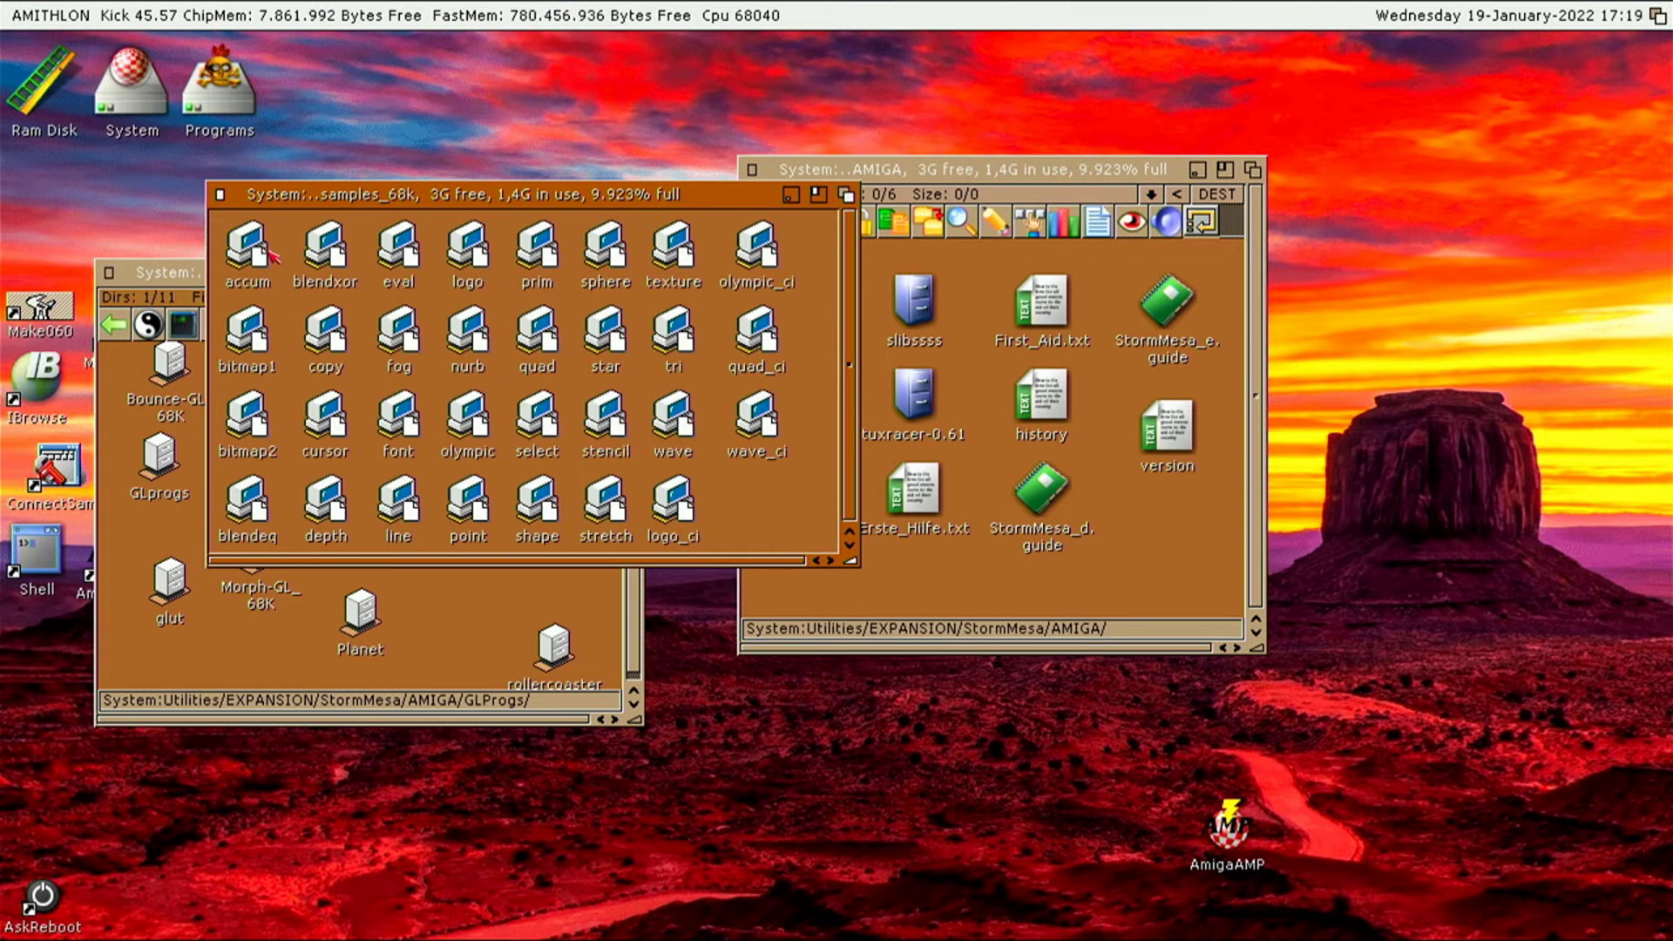
double_click(595, 242)
Move the Texture Test window away from the screen corner, enlarge it to view the textured sphere, and close it
left_click_drag(345, 26, 689, 85)
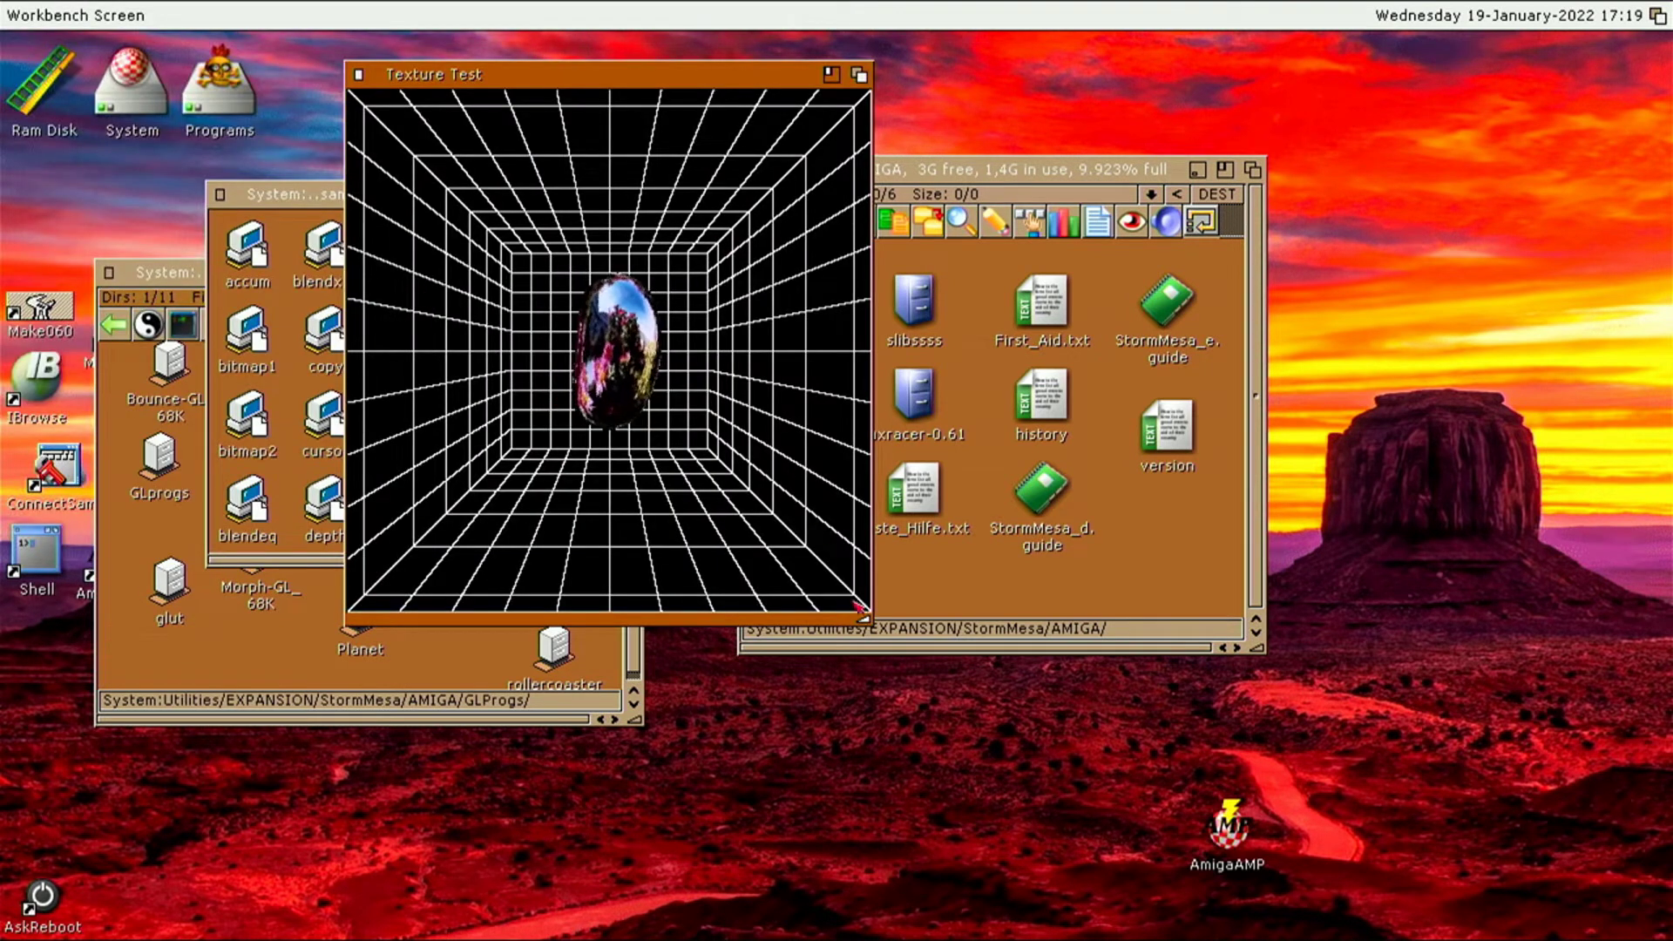
left_click_drag(854, 603, 1136, 813)
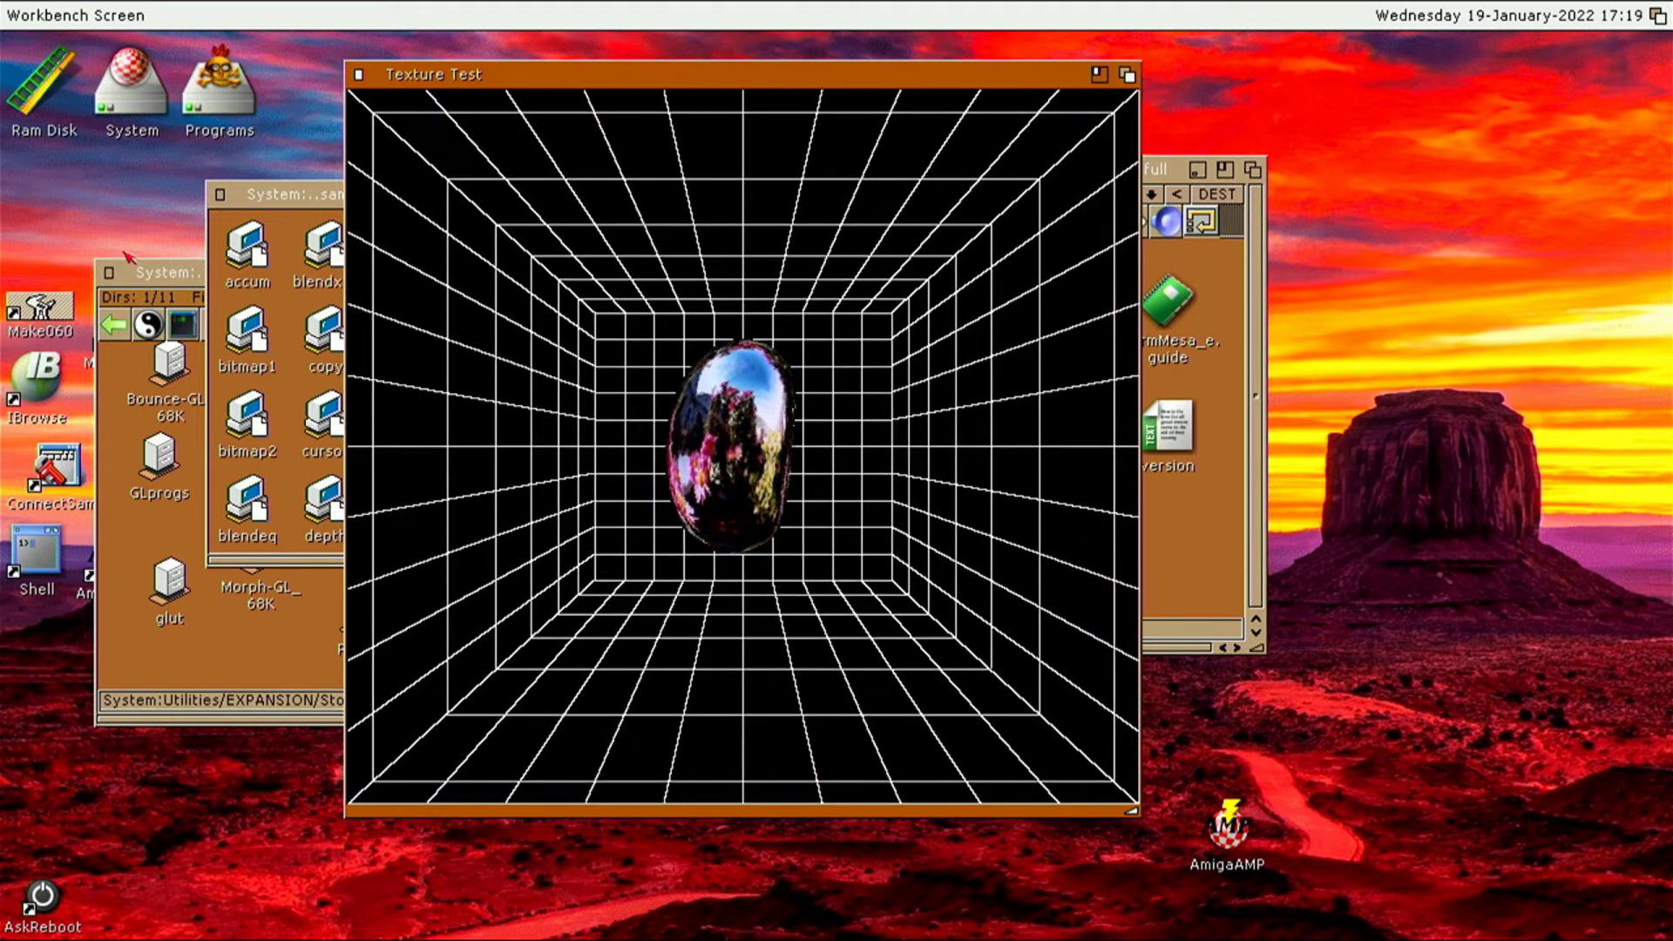
left_click(358, 76)
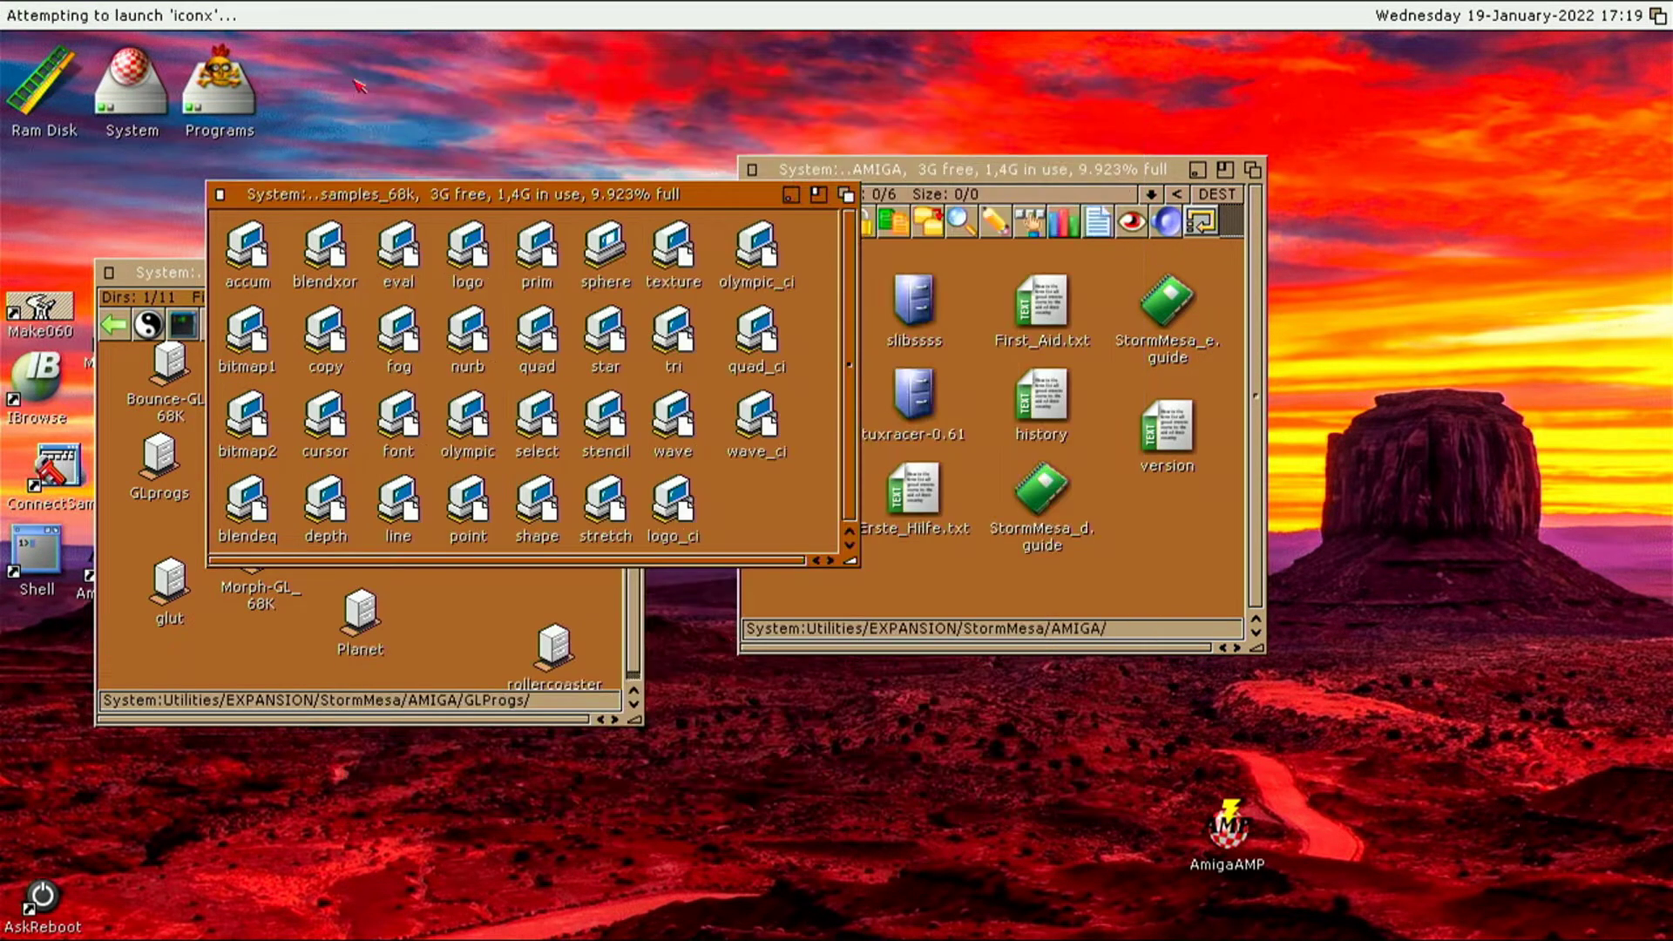
Run the olympic sample and close it together with the samples_68k and samples drawers
double_click(471, 427)
left_click(7, 26)
left_click(220, 194)
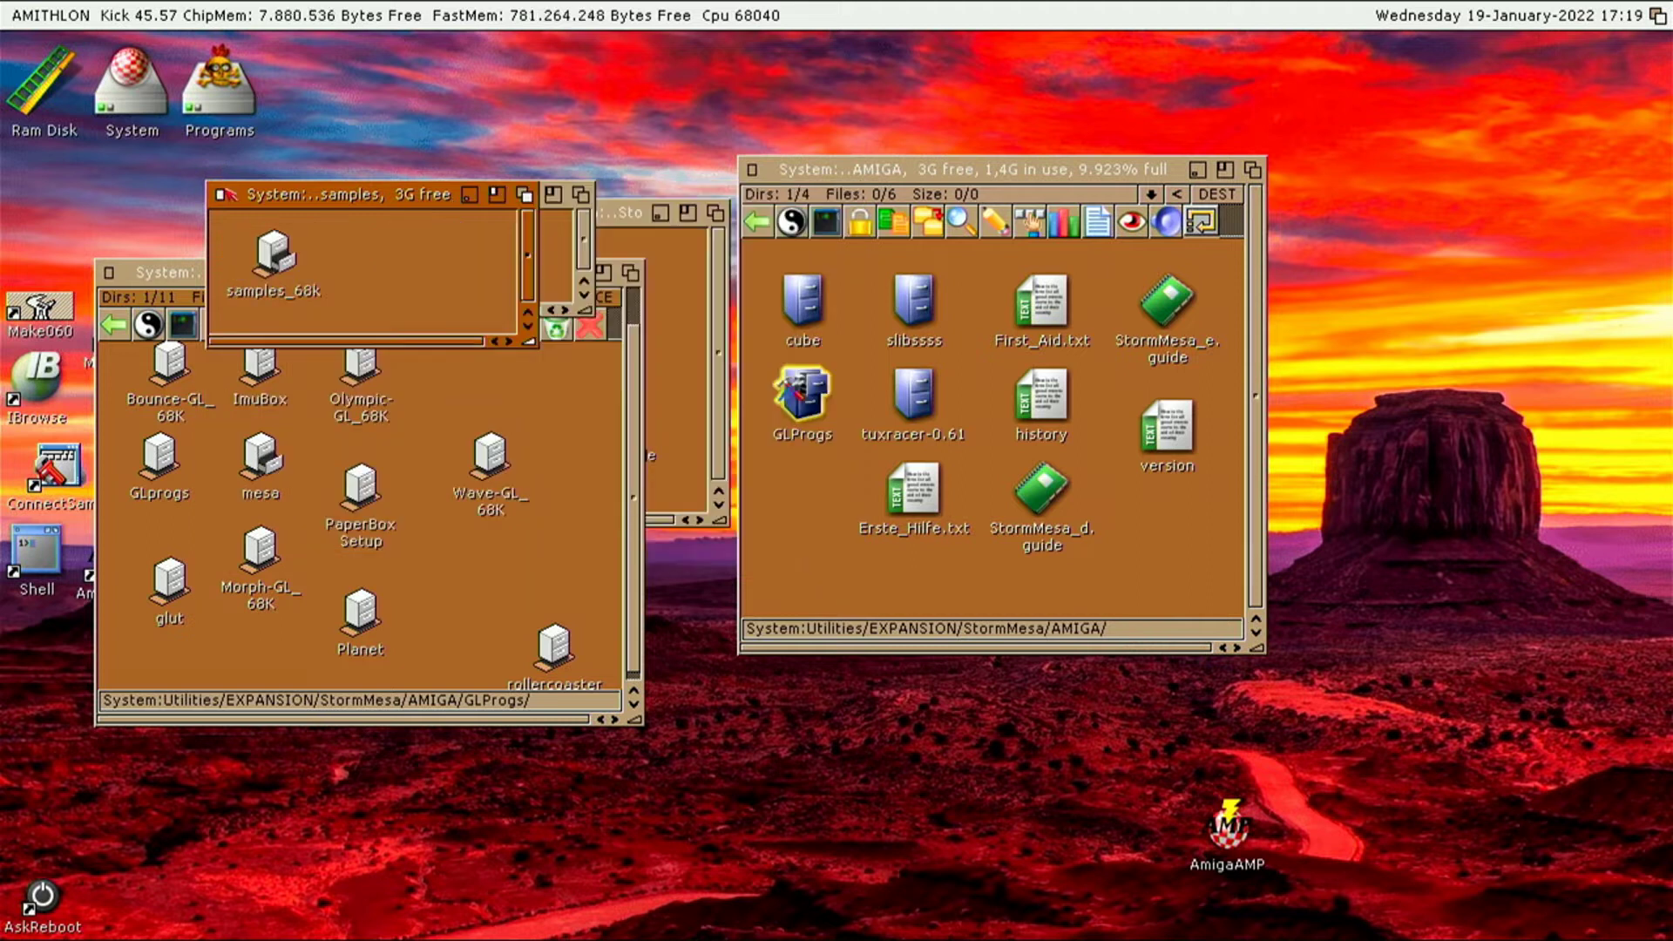
left_click(222, 196)
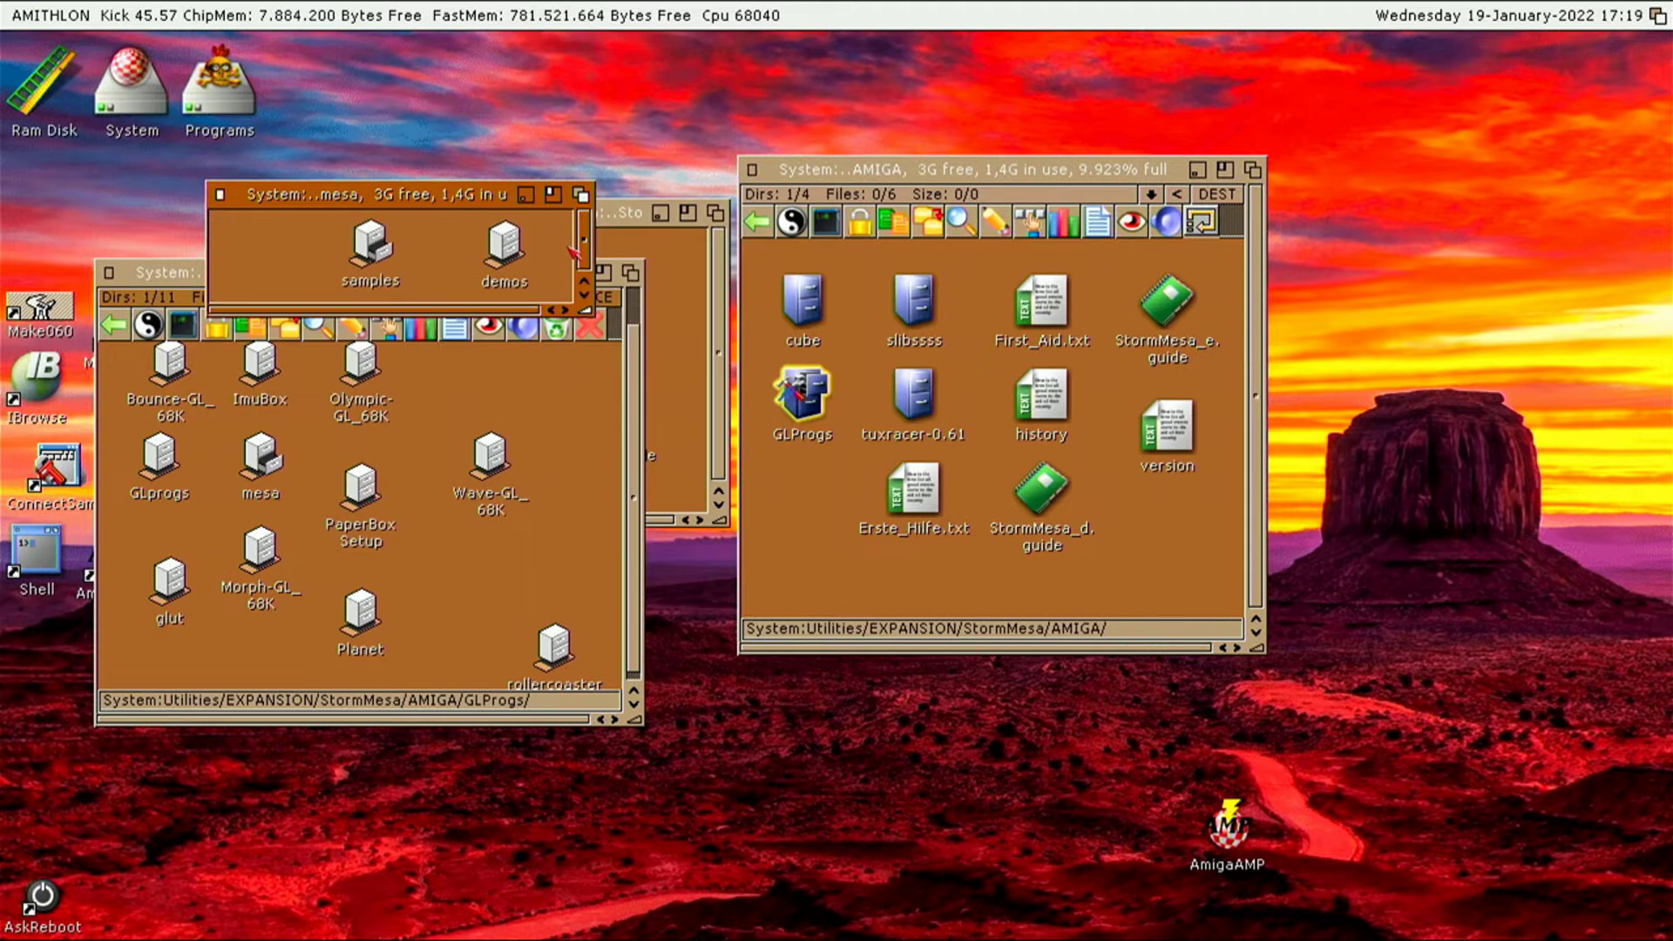
Run the morph3d demo from the mesa demos_68k drawer and enlarge its window to fill most of the screen
double_click(522, 249)
double_click(279, 251)
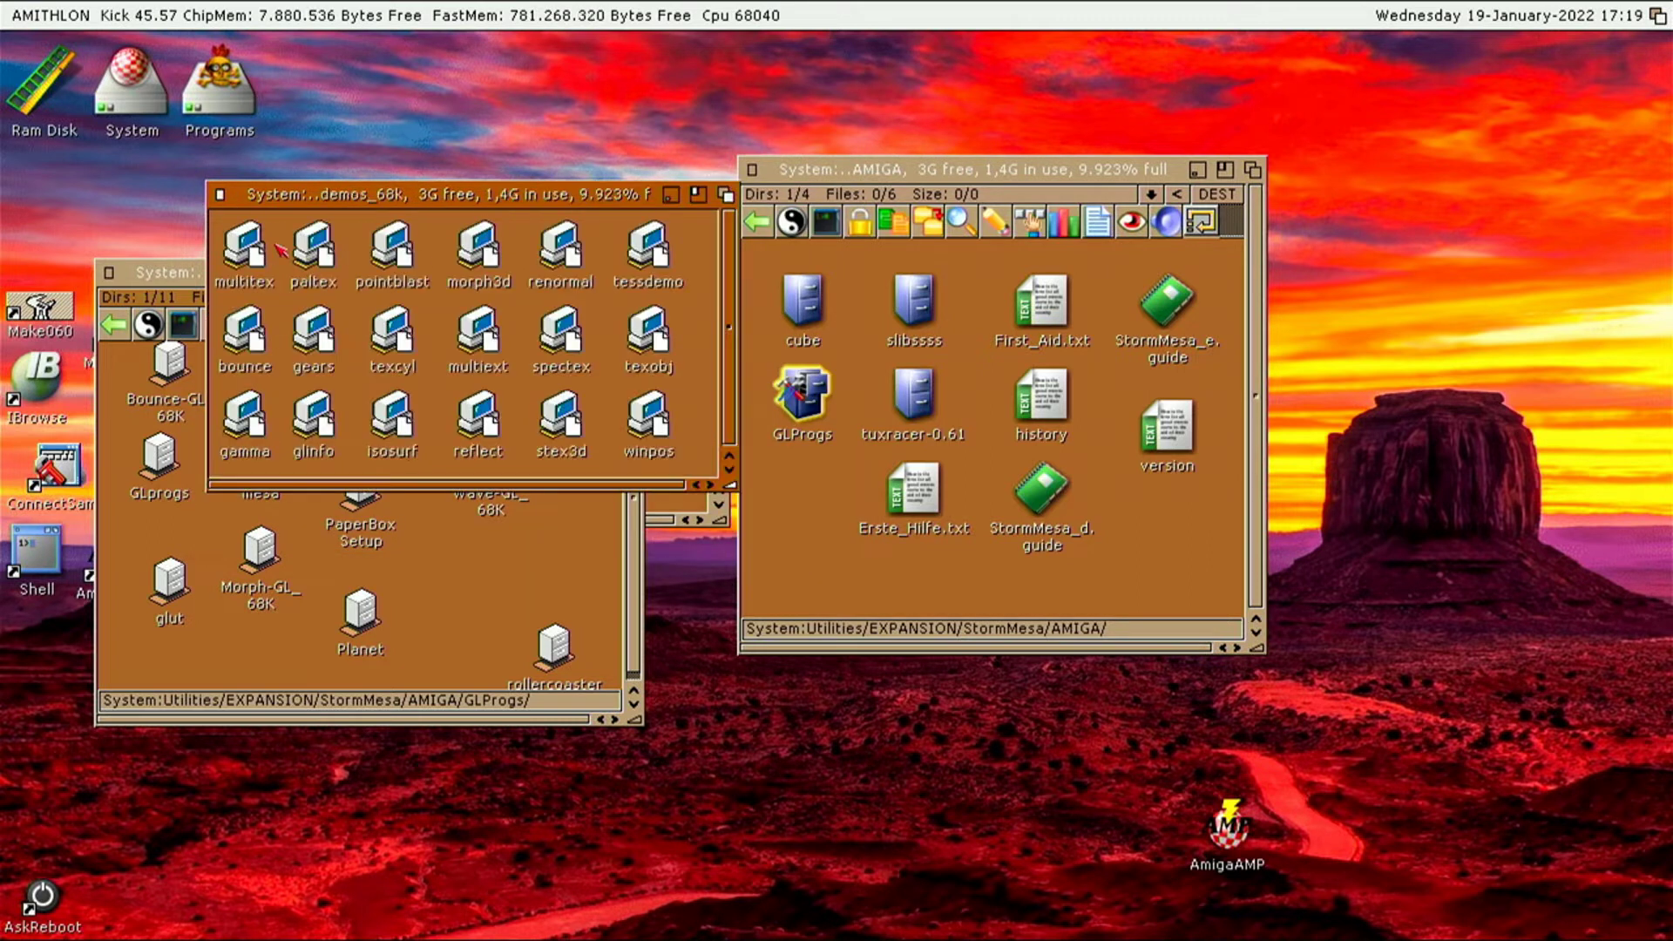
double_click(489, 265)
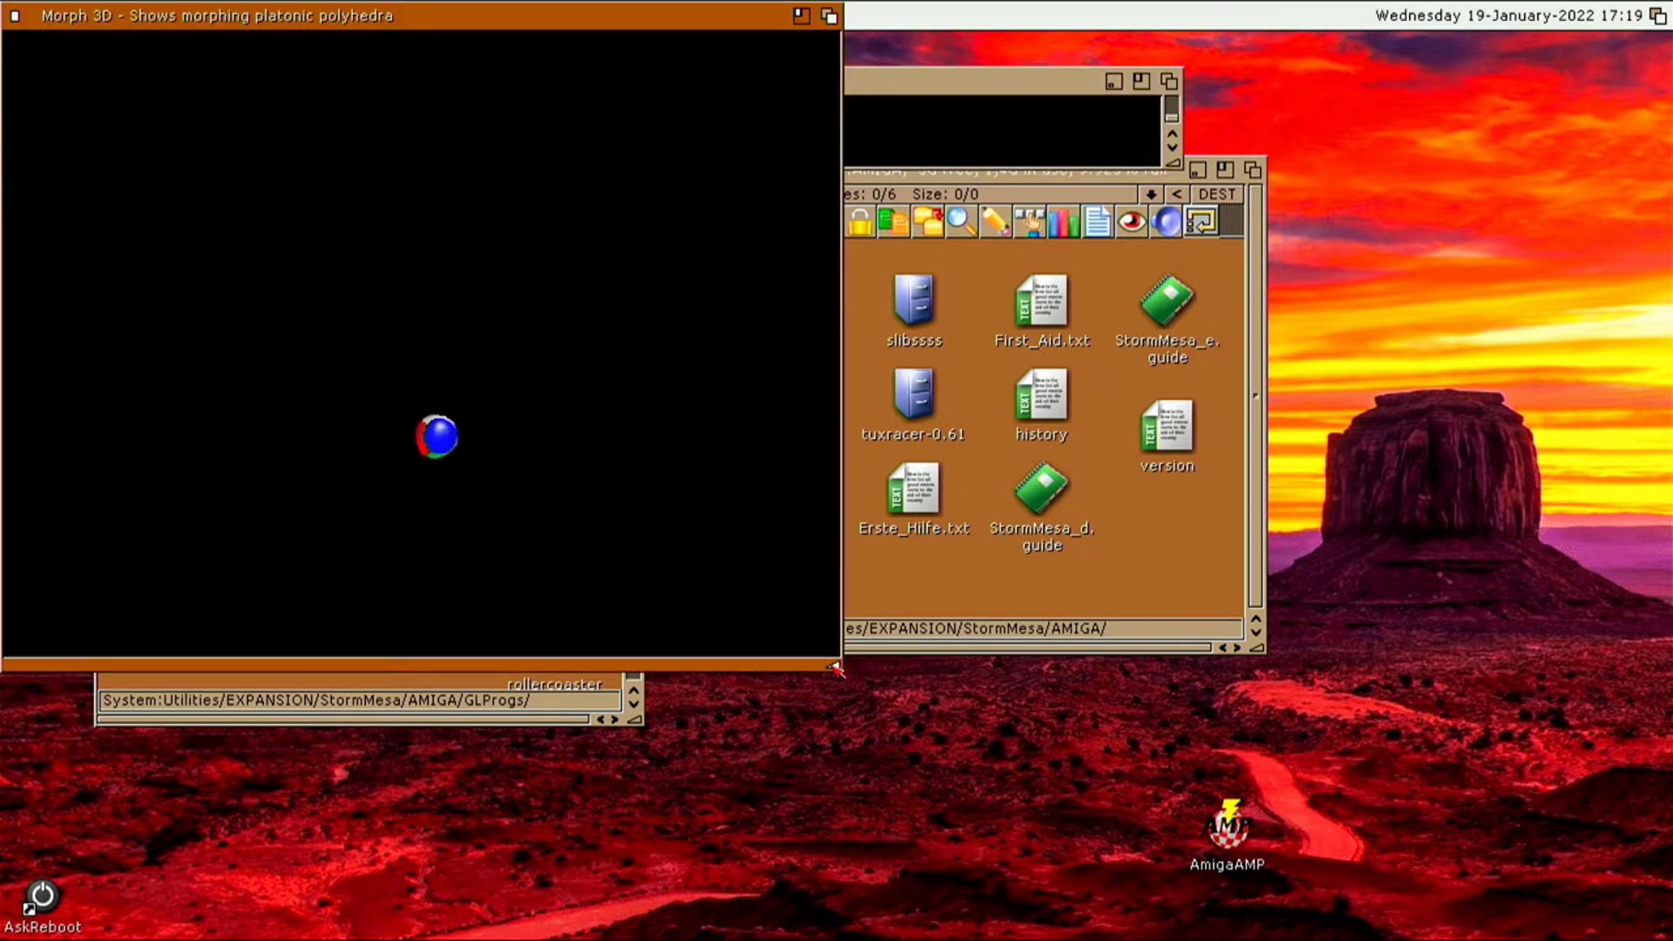
left_click_drag(835, 669, 1454, 868)
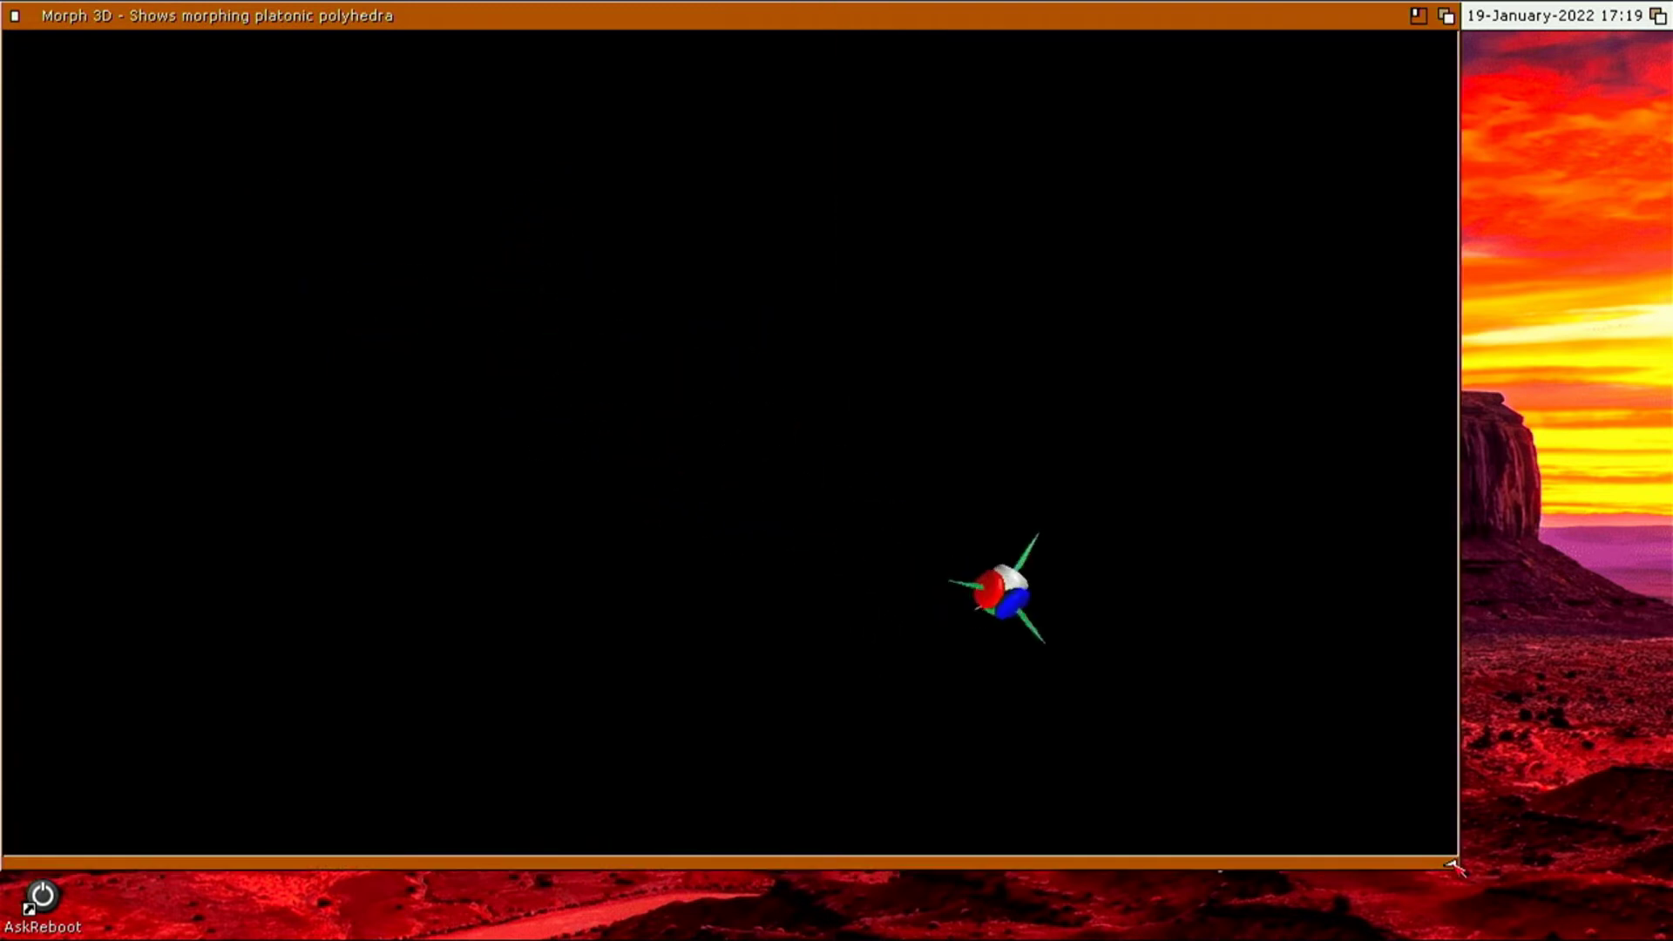
Shrink the Morph 3D window to uncover AmigaAMP, start its FullSpectrum plugin and place the spectrum window below the playlist
left_click_drag(1454, 868, 793, 493)
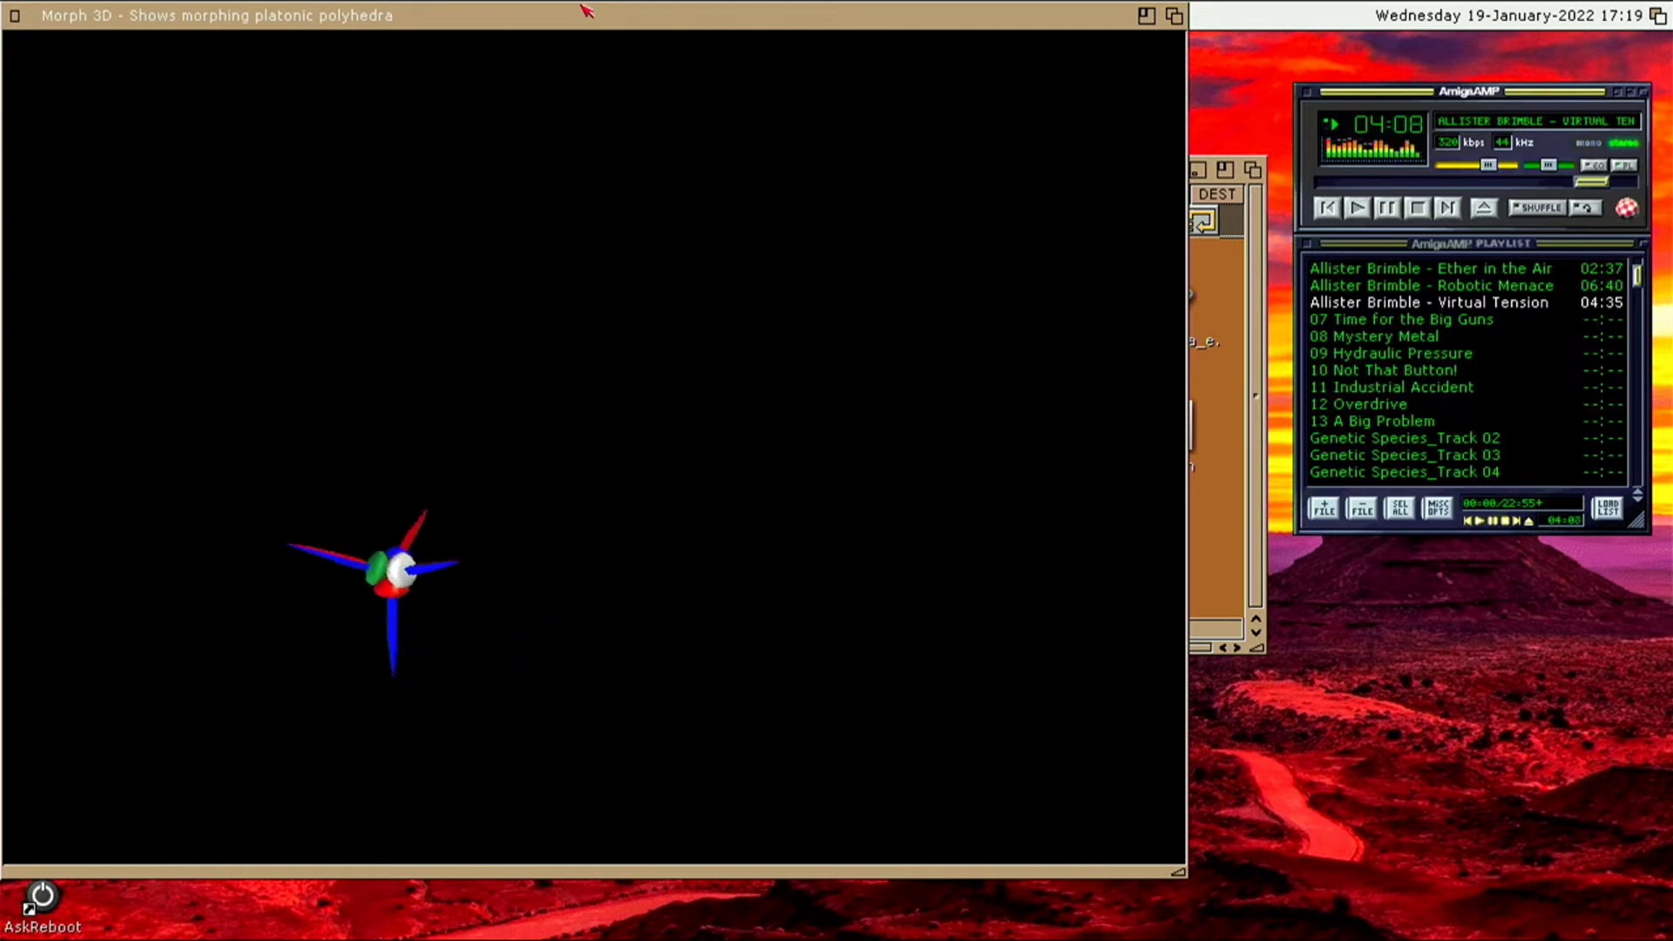
right_click(1449, 102)
mouse_move(1452, 123)
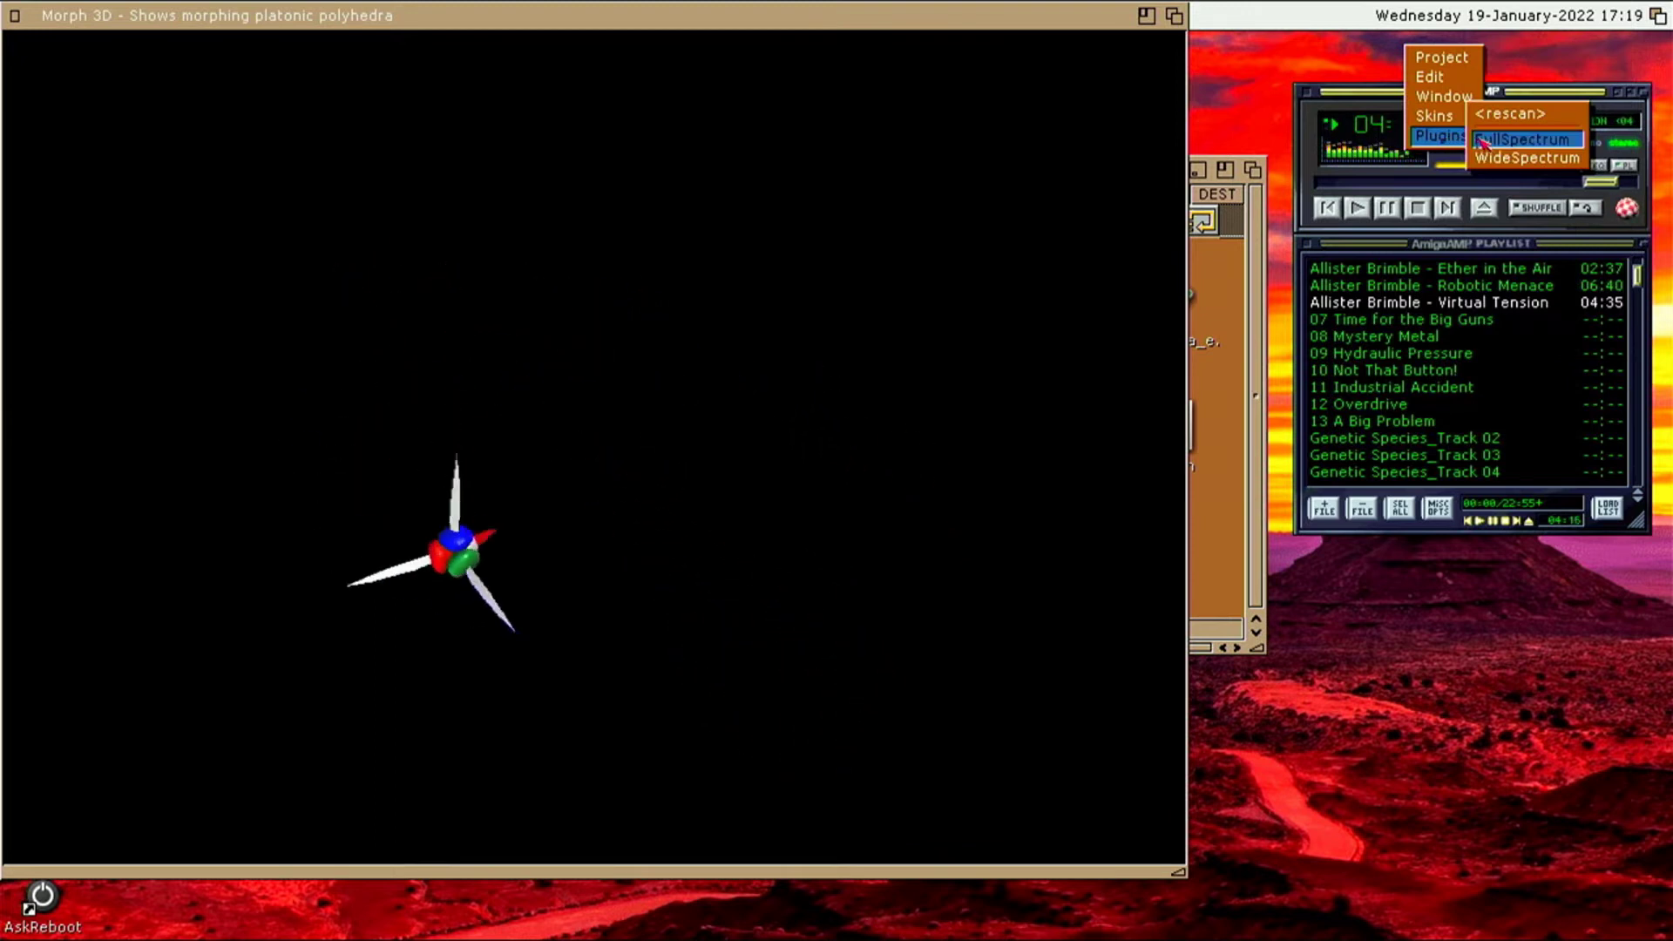
left_click(1481, 142)
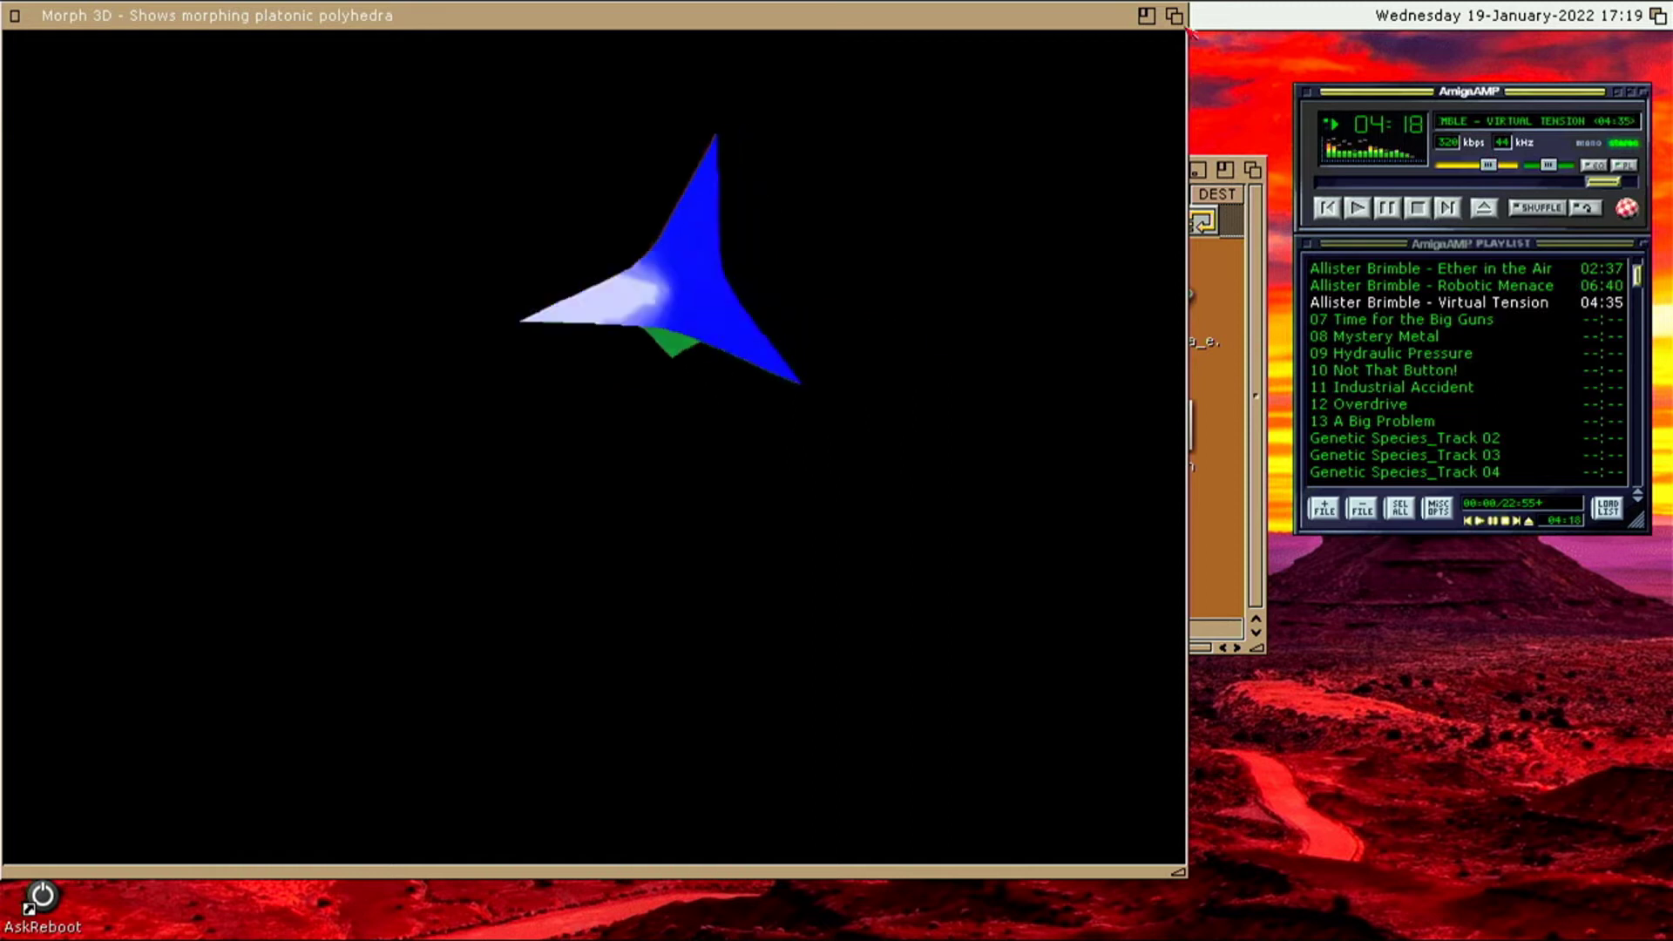
left_click_drag(417, 80, 1265, 732)
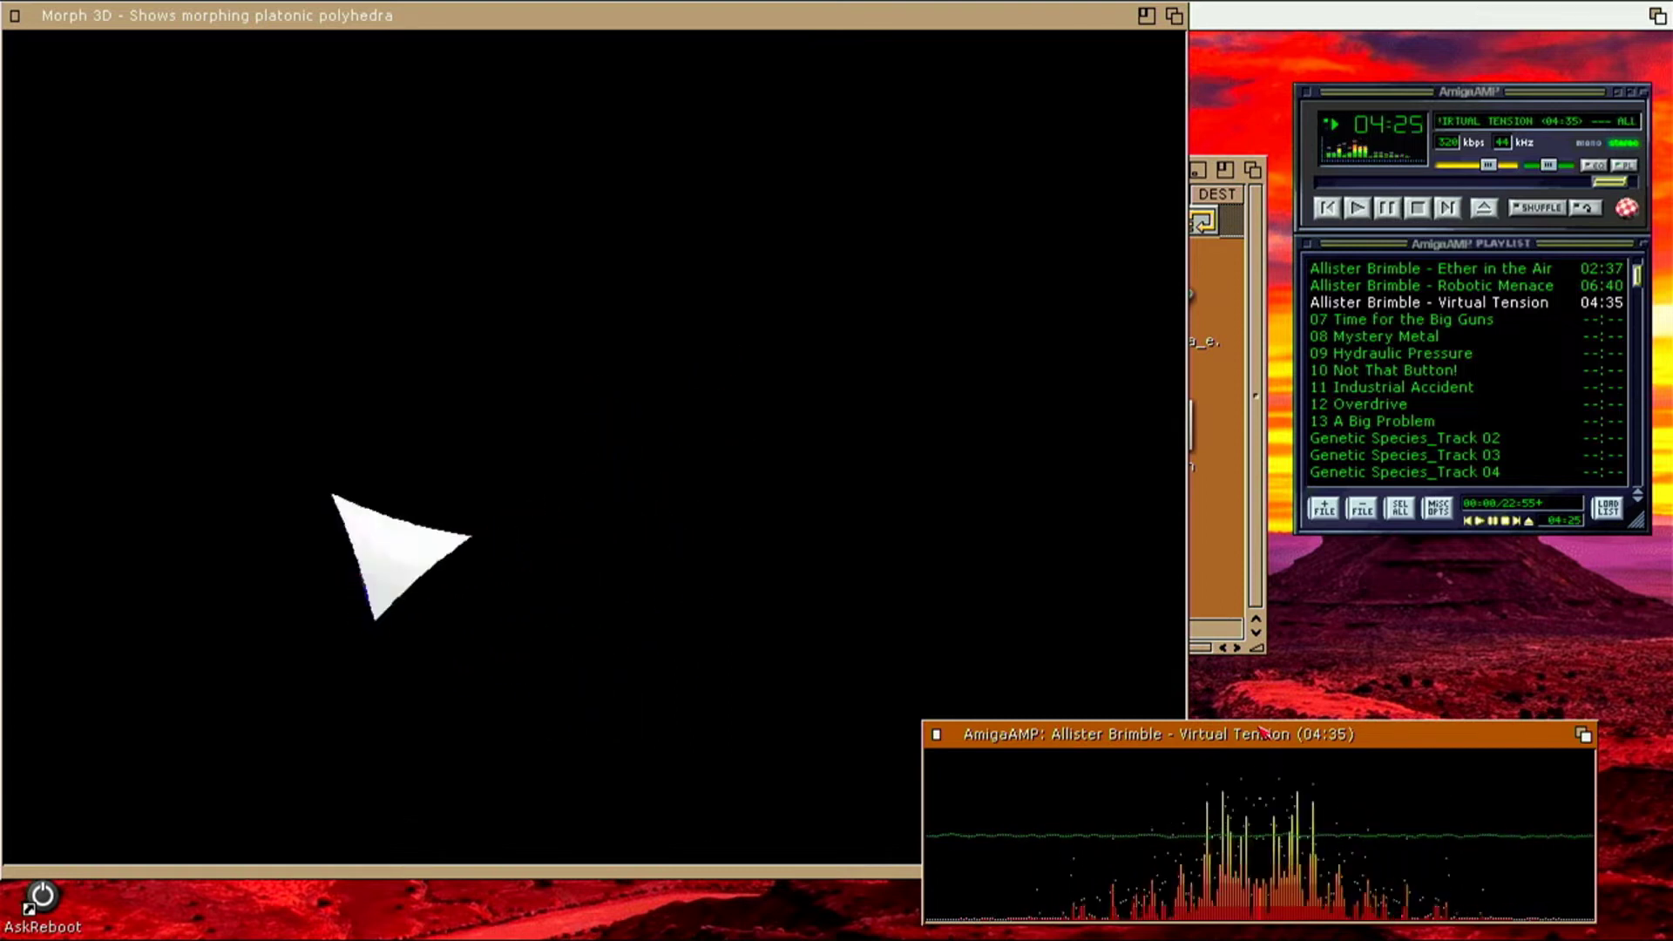
Close Morph 3D and run the gears demo from the demos_68k drawer in an enlarged window near the screen centre
left_click(7, 8)
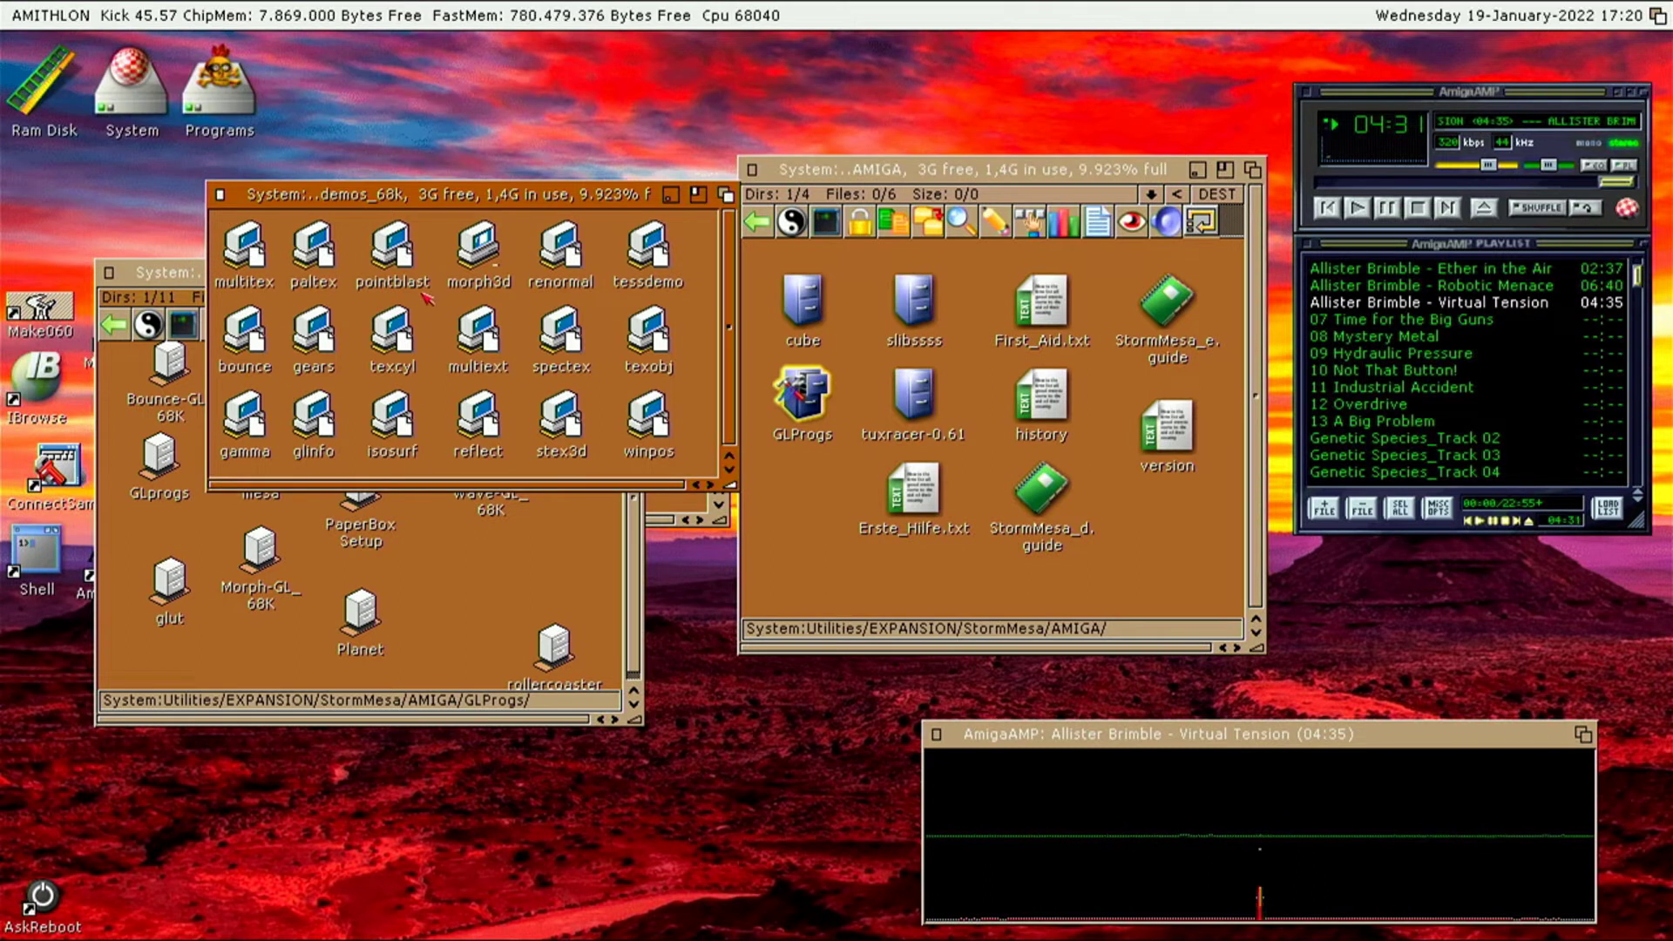
double_click(339, 348)
left_click_drag(165, 10, 582, 84)
mouse_move(819, 510)
left_mouse_down()
mouse_move(1219, 645)
mouse_move(1101, 691)
left_mouse_up()
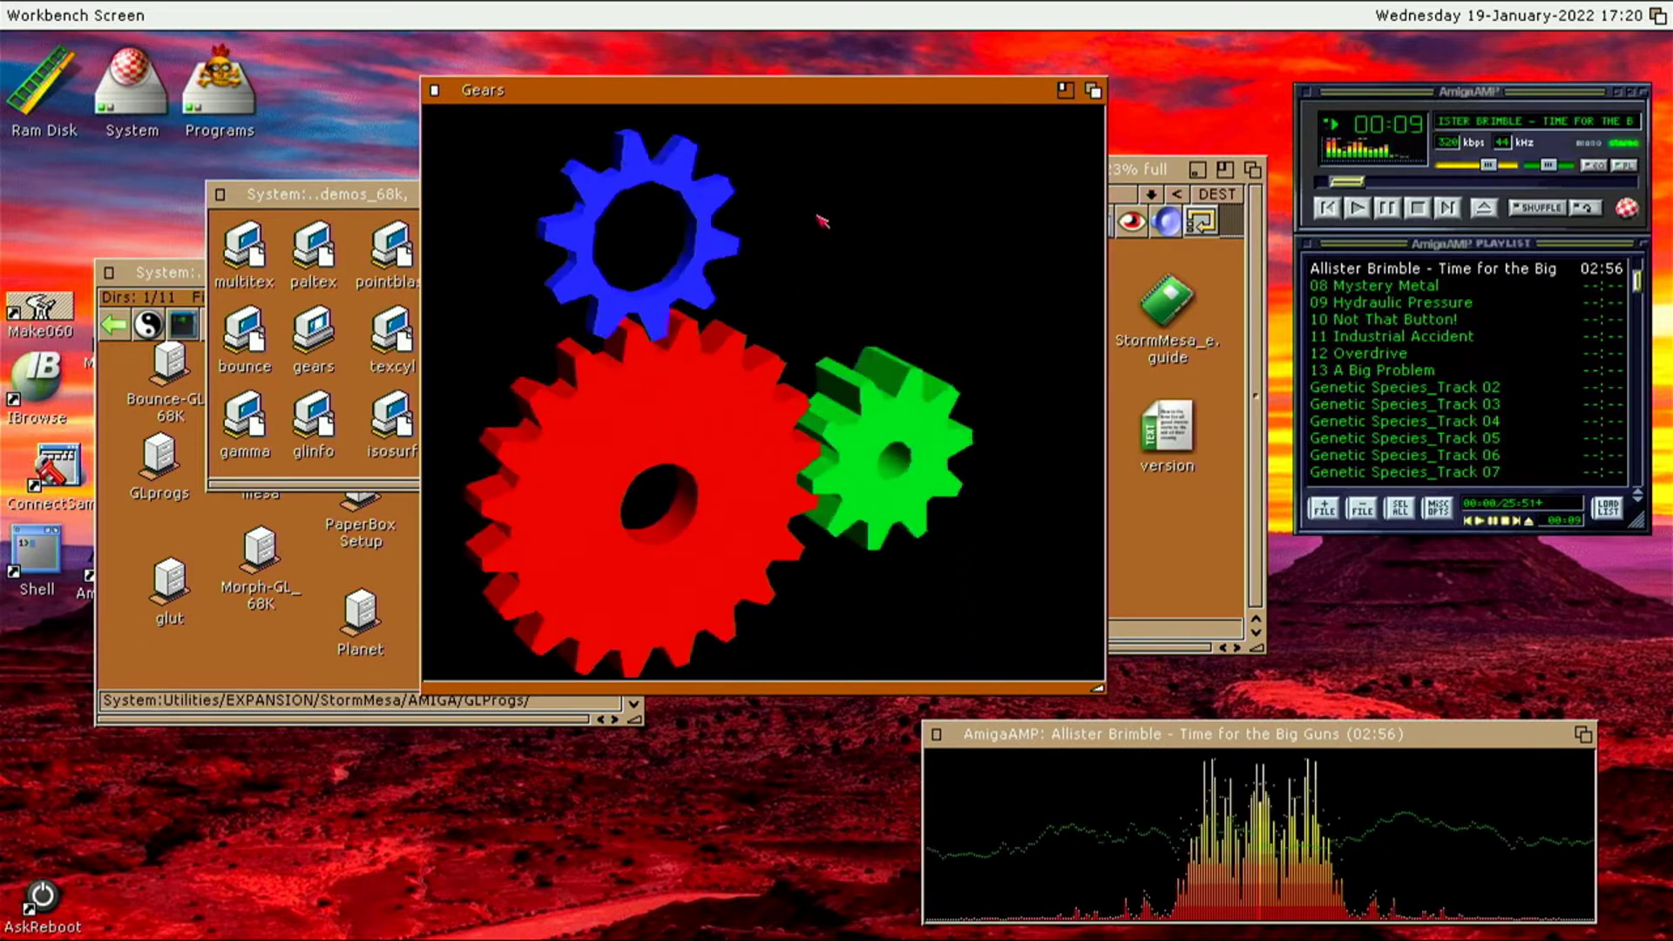
Switch the Gears window to its maximal size and back to its standard size
right_click(758, 94)
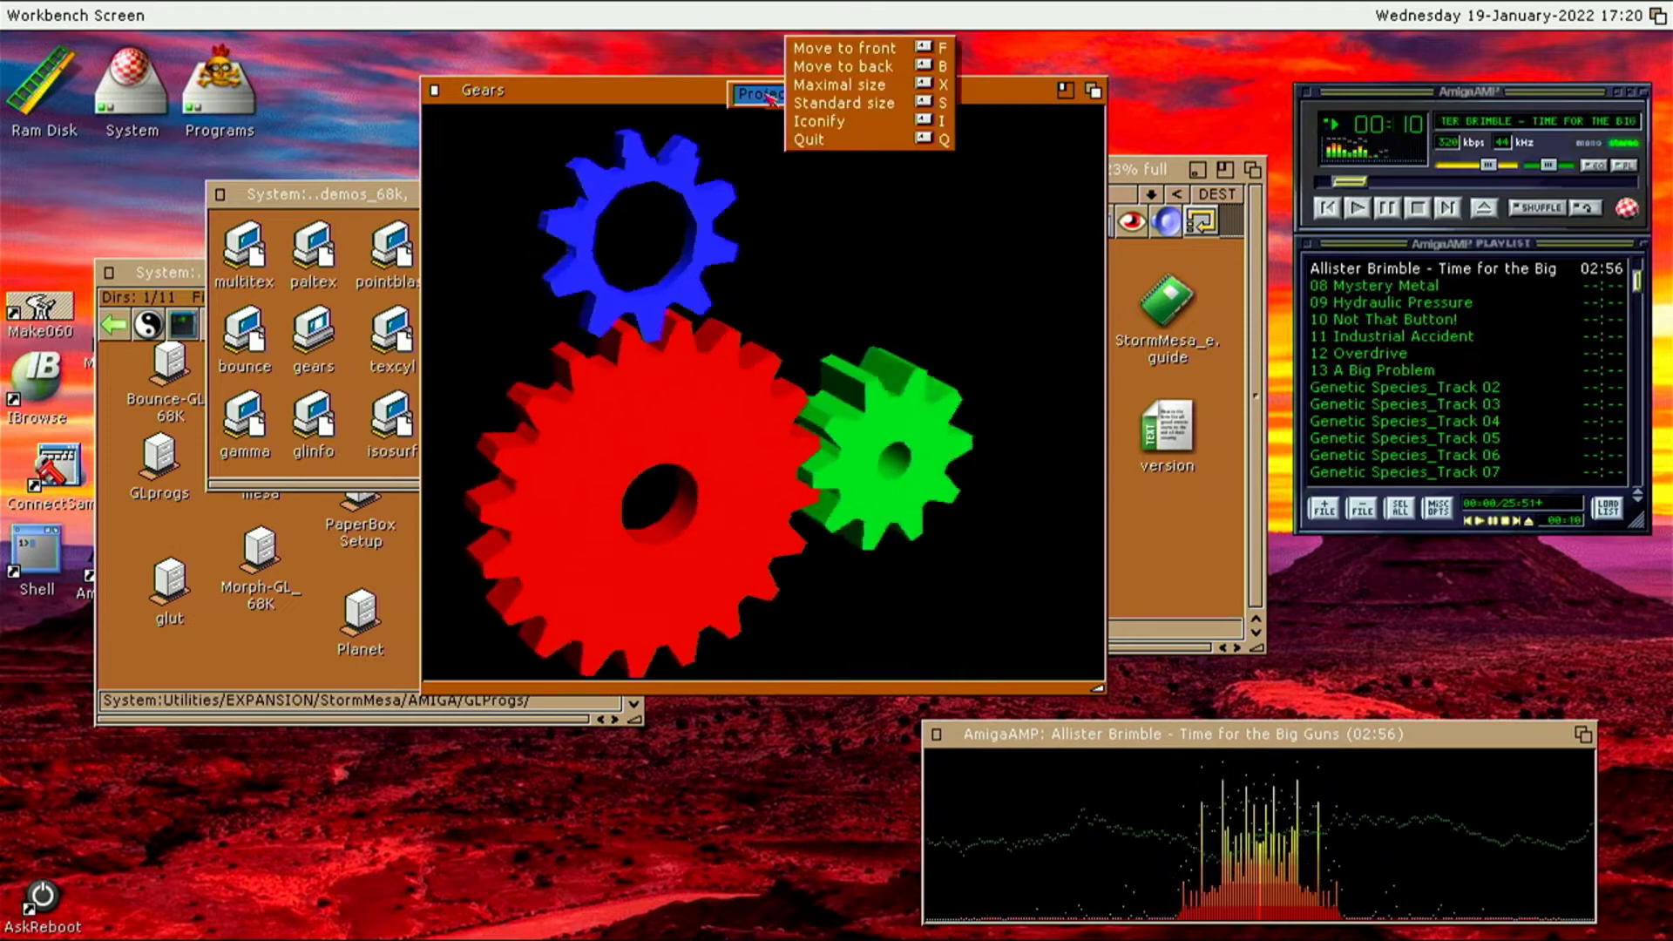
left_click(835, 87)
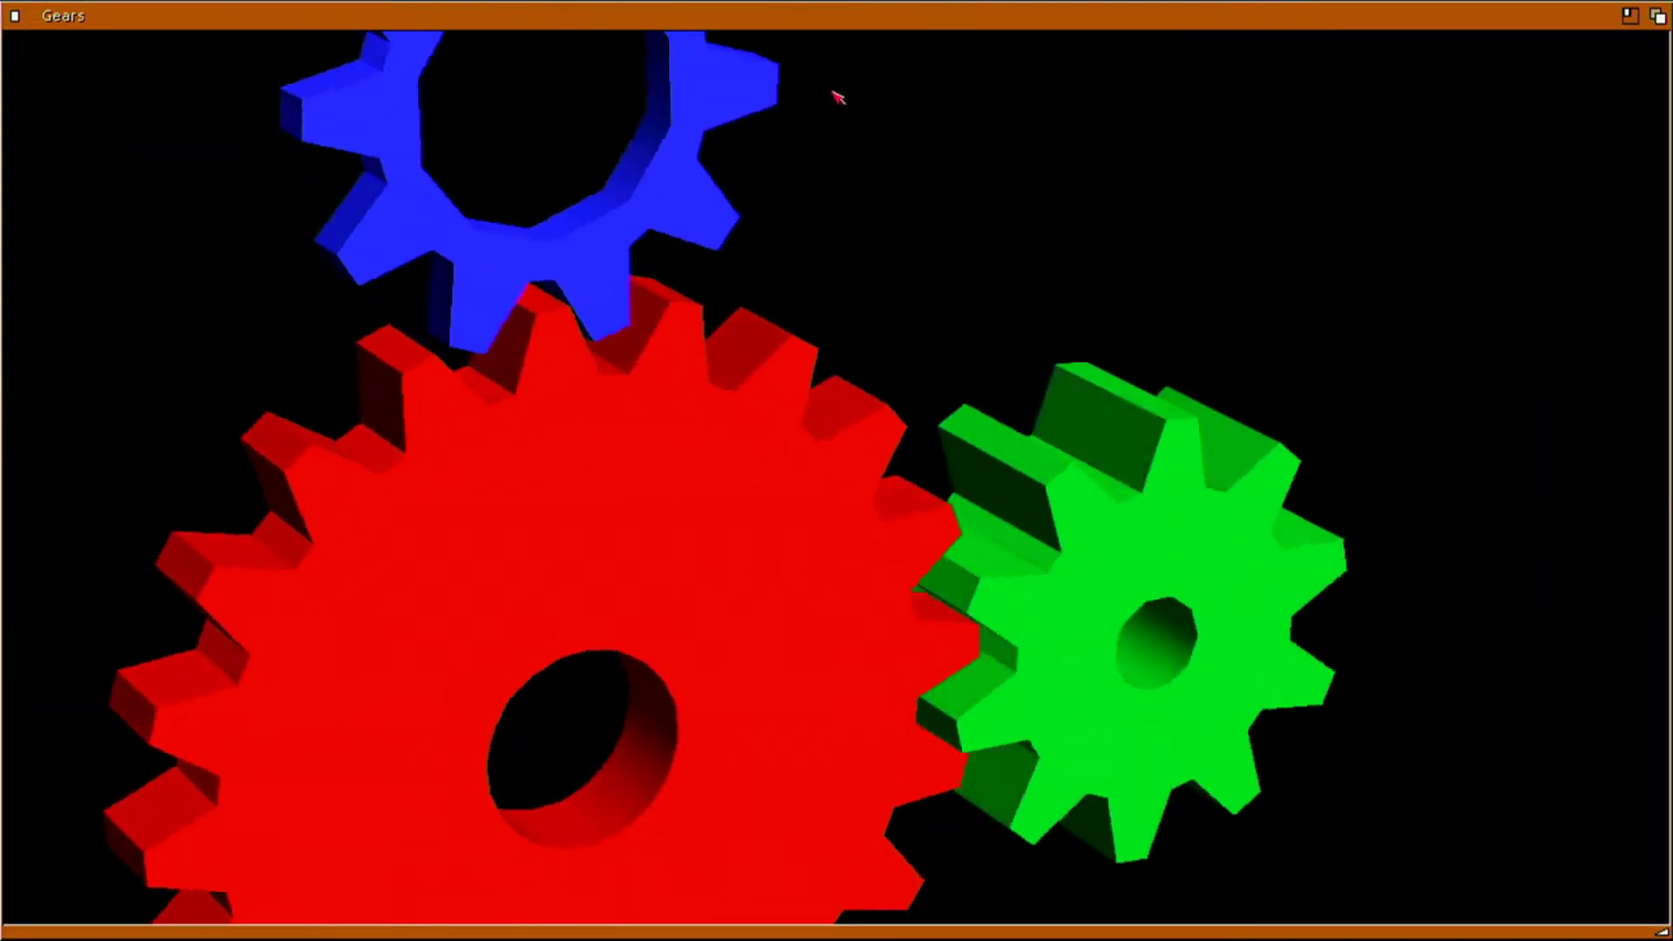
right_click(832, 21)
right_click(200, 23)
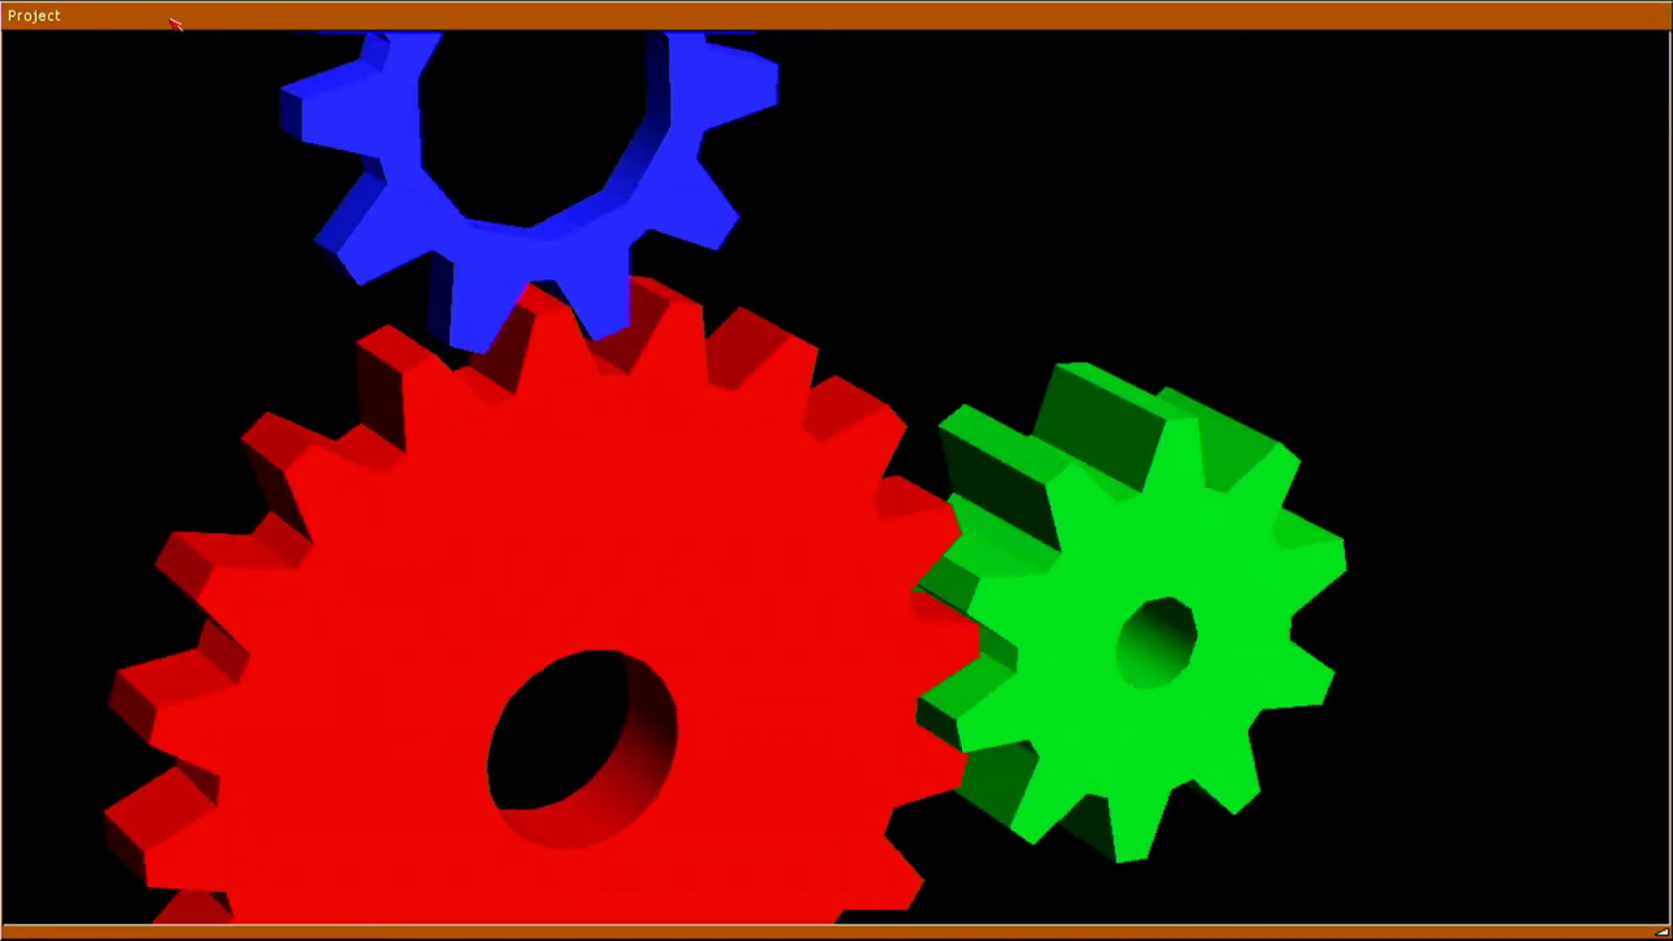
left_click(54, 103)
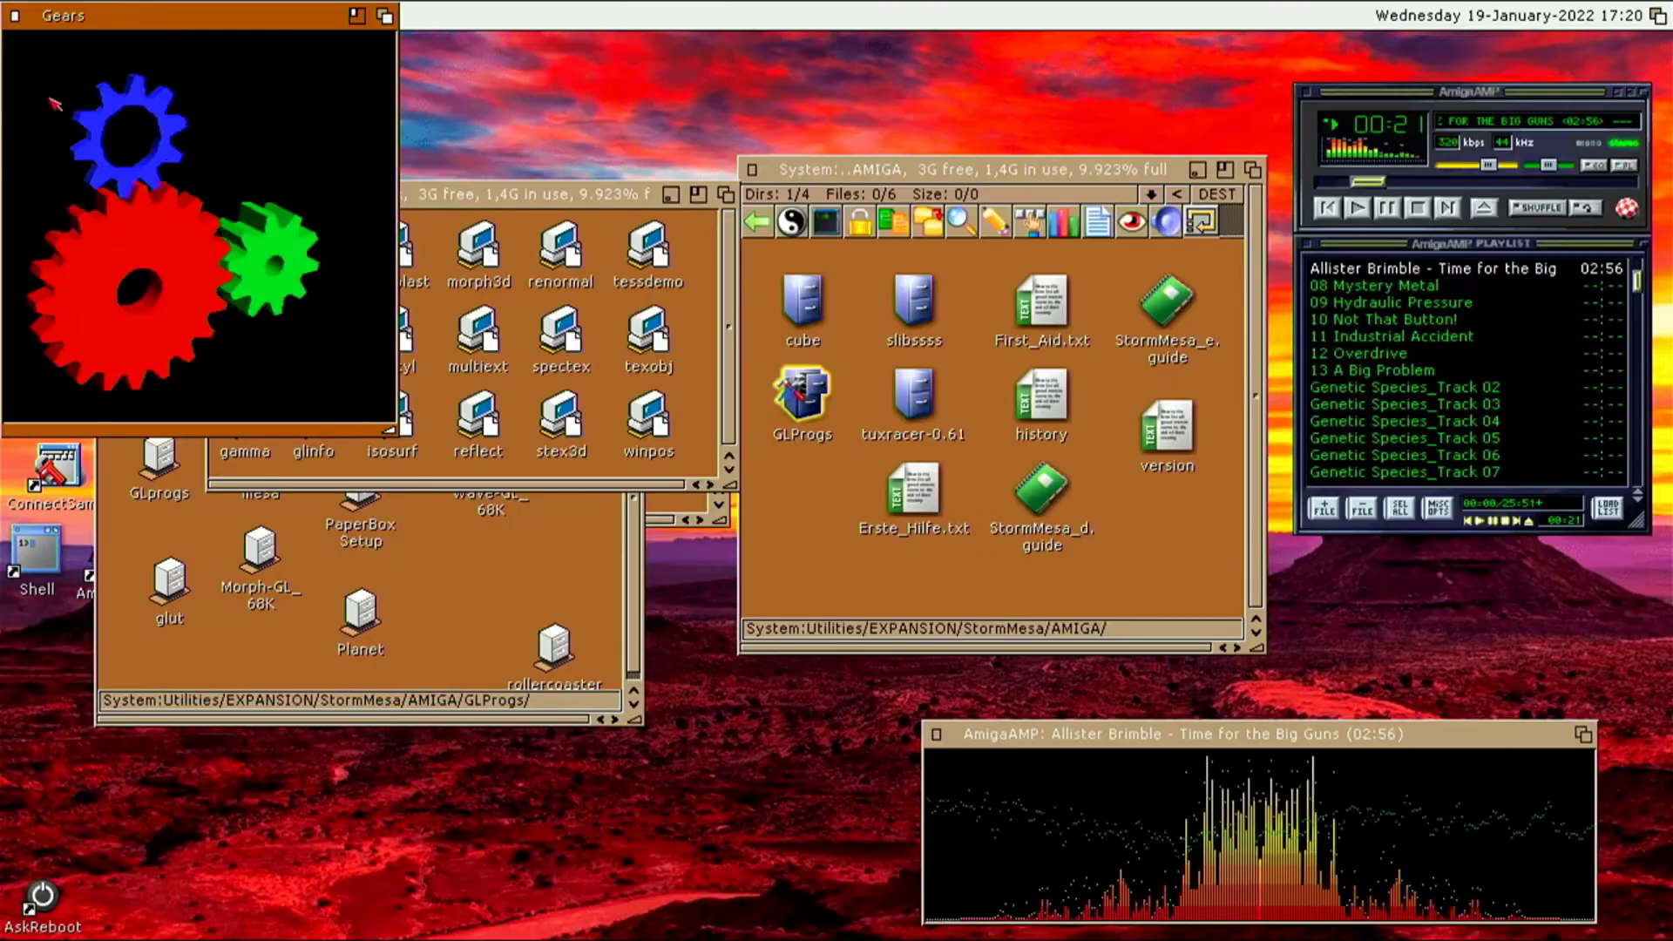
Shrink the Gears window, move it away from the screen corner and close it
left_click_drag(389, 433, 329, 384)
left_click_drag(145, 22, 697, 178)
left_click(567, 171)
left_click(445, 199)
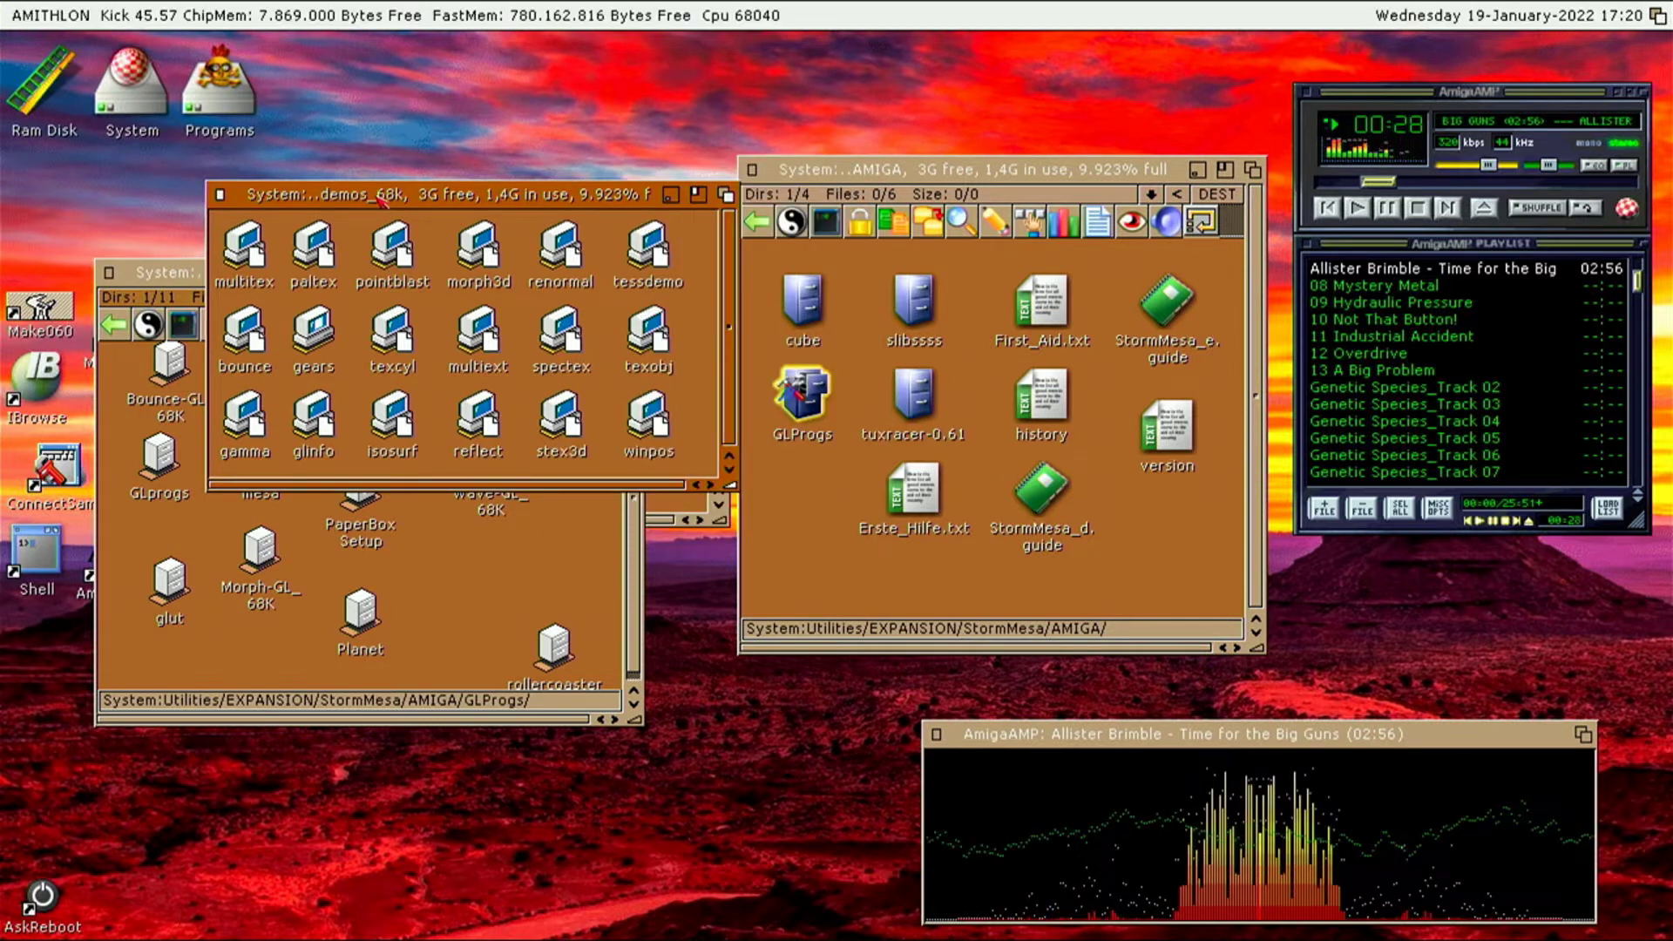
Close the AmigaAMP spectrum window and all open StormMesa drawers, including demos_68k, mesa, AMIGA and GLProgs
left_click(217, 195)
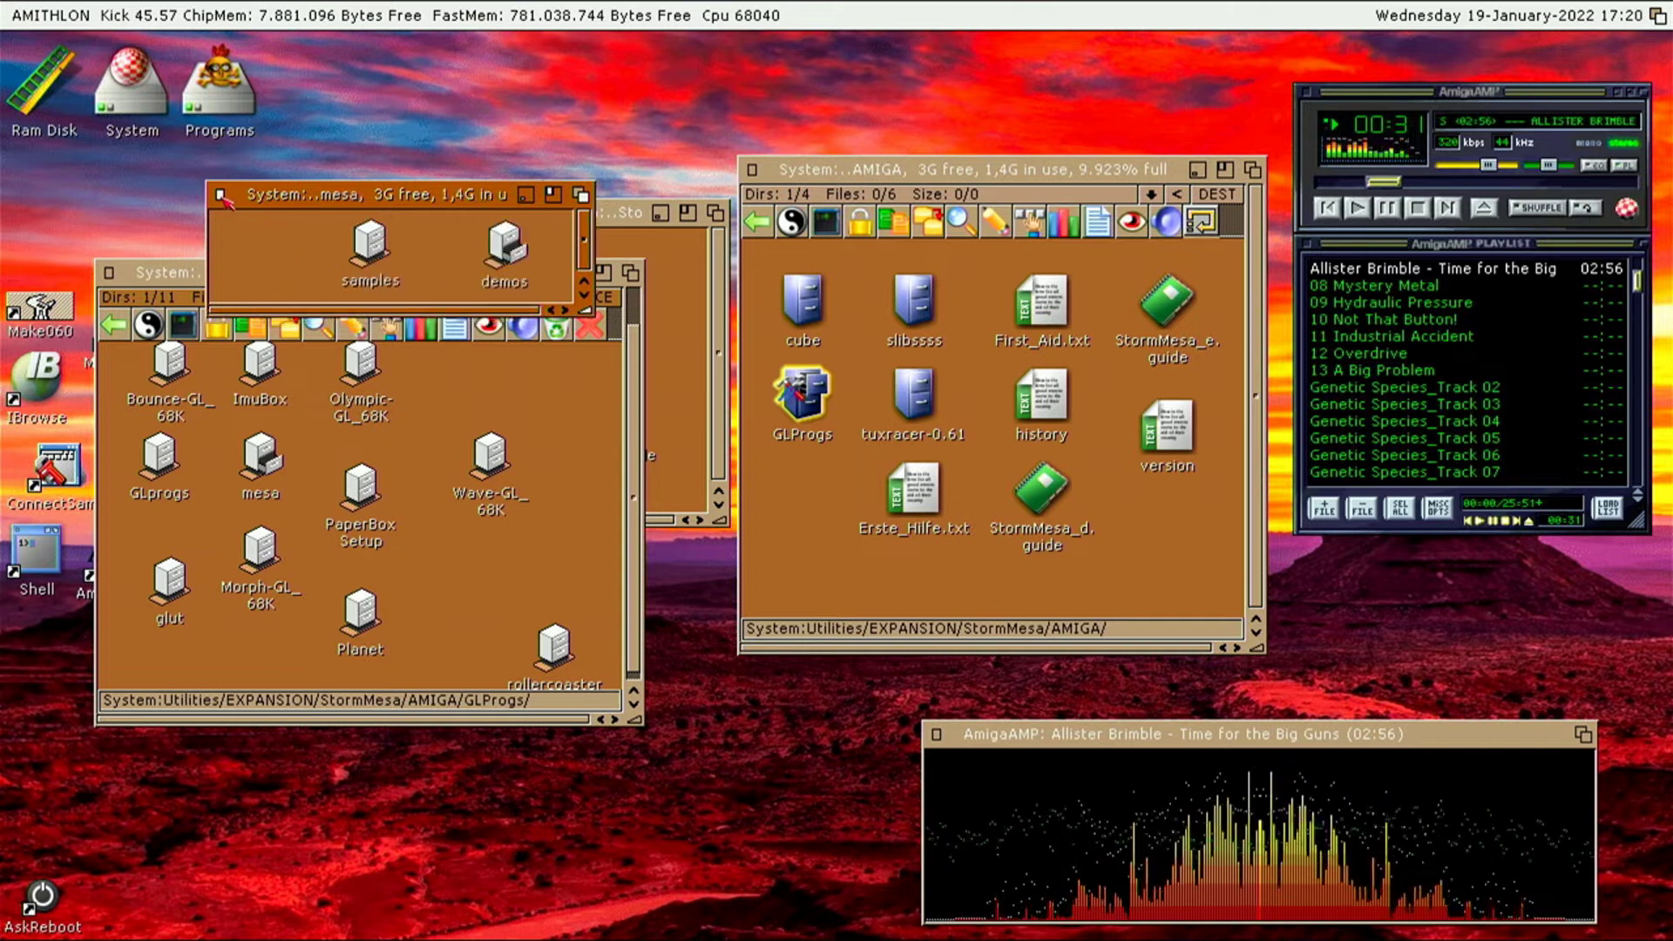
left_click(935, 734)
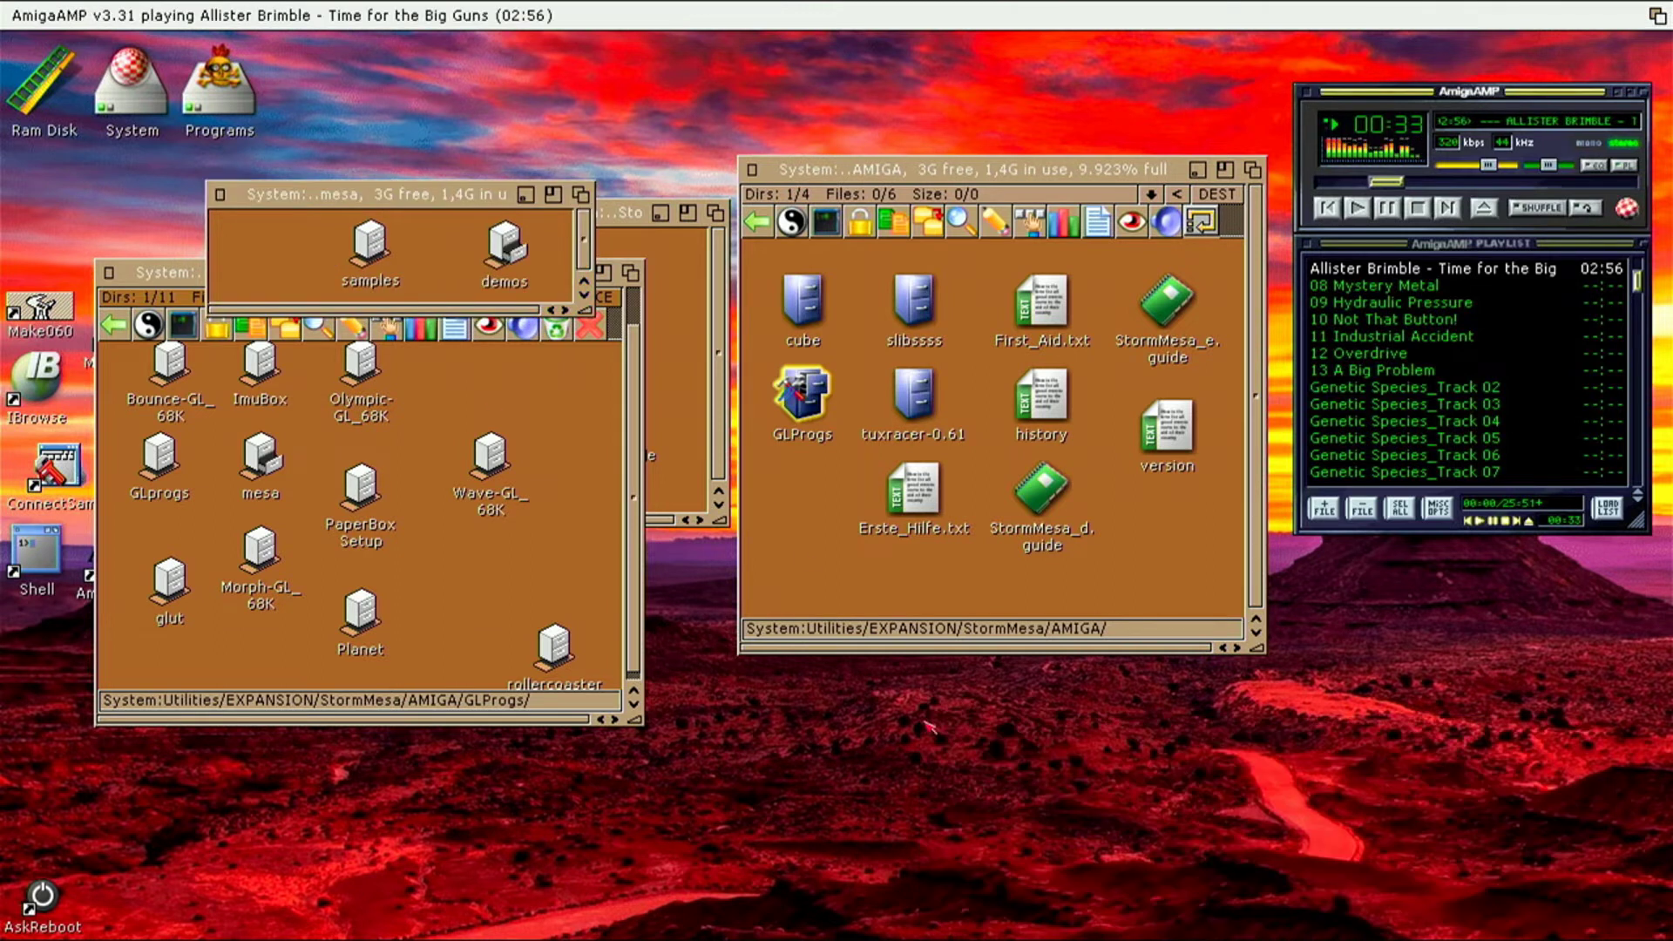
left_click(752, 169)
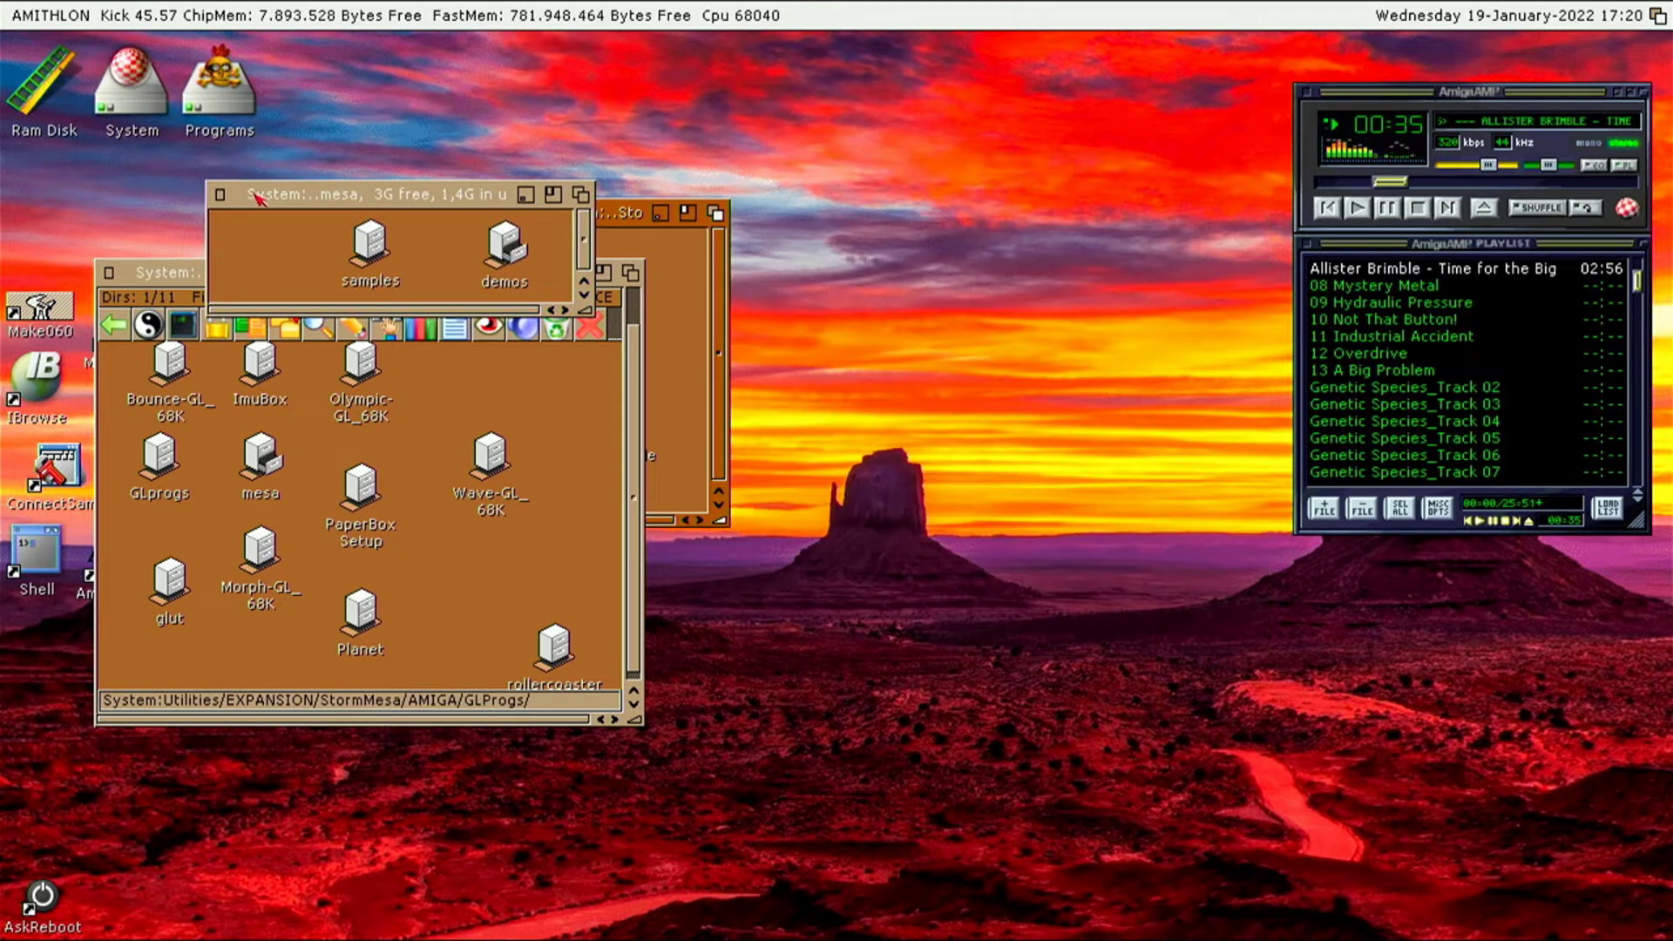
left_click(218, 194)
left_click(108, 273)
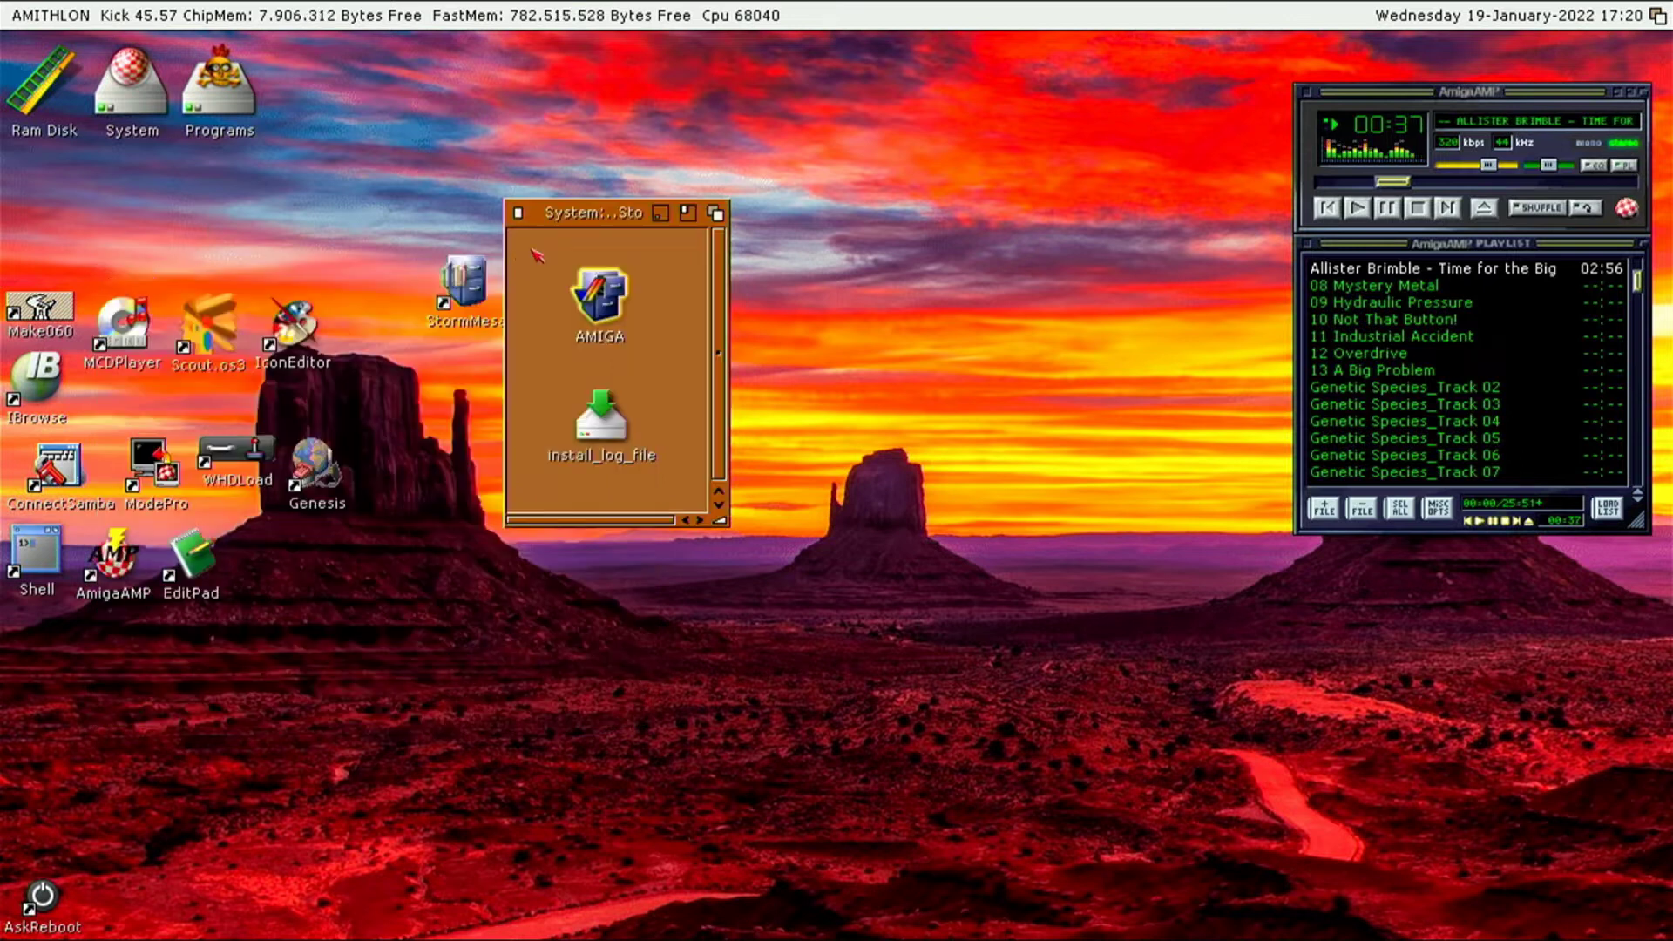
left_click(519, 213)
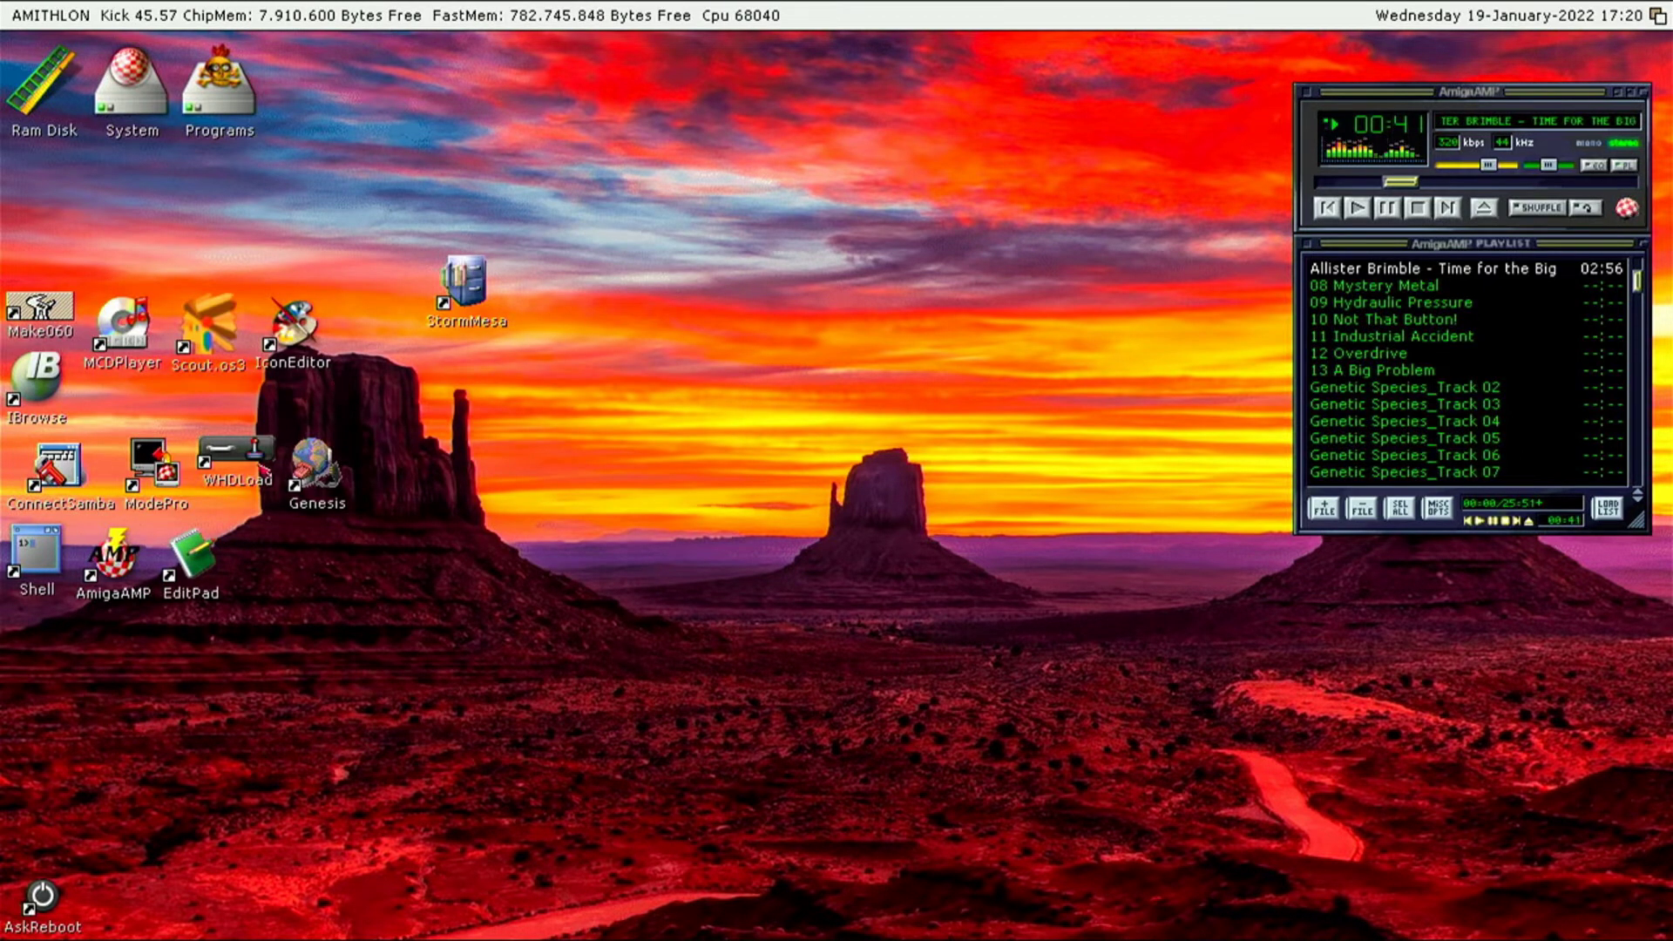
Launch MegaTyphoon from the FAVORITES drawer in WHDLoad and proceed from its title menu
double_click(253, 465)
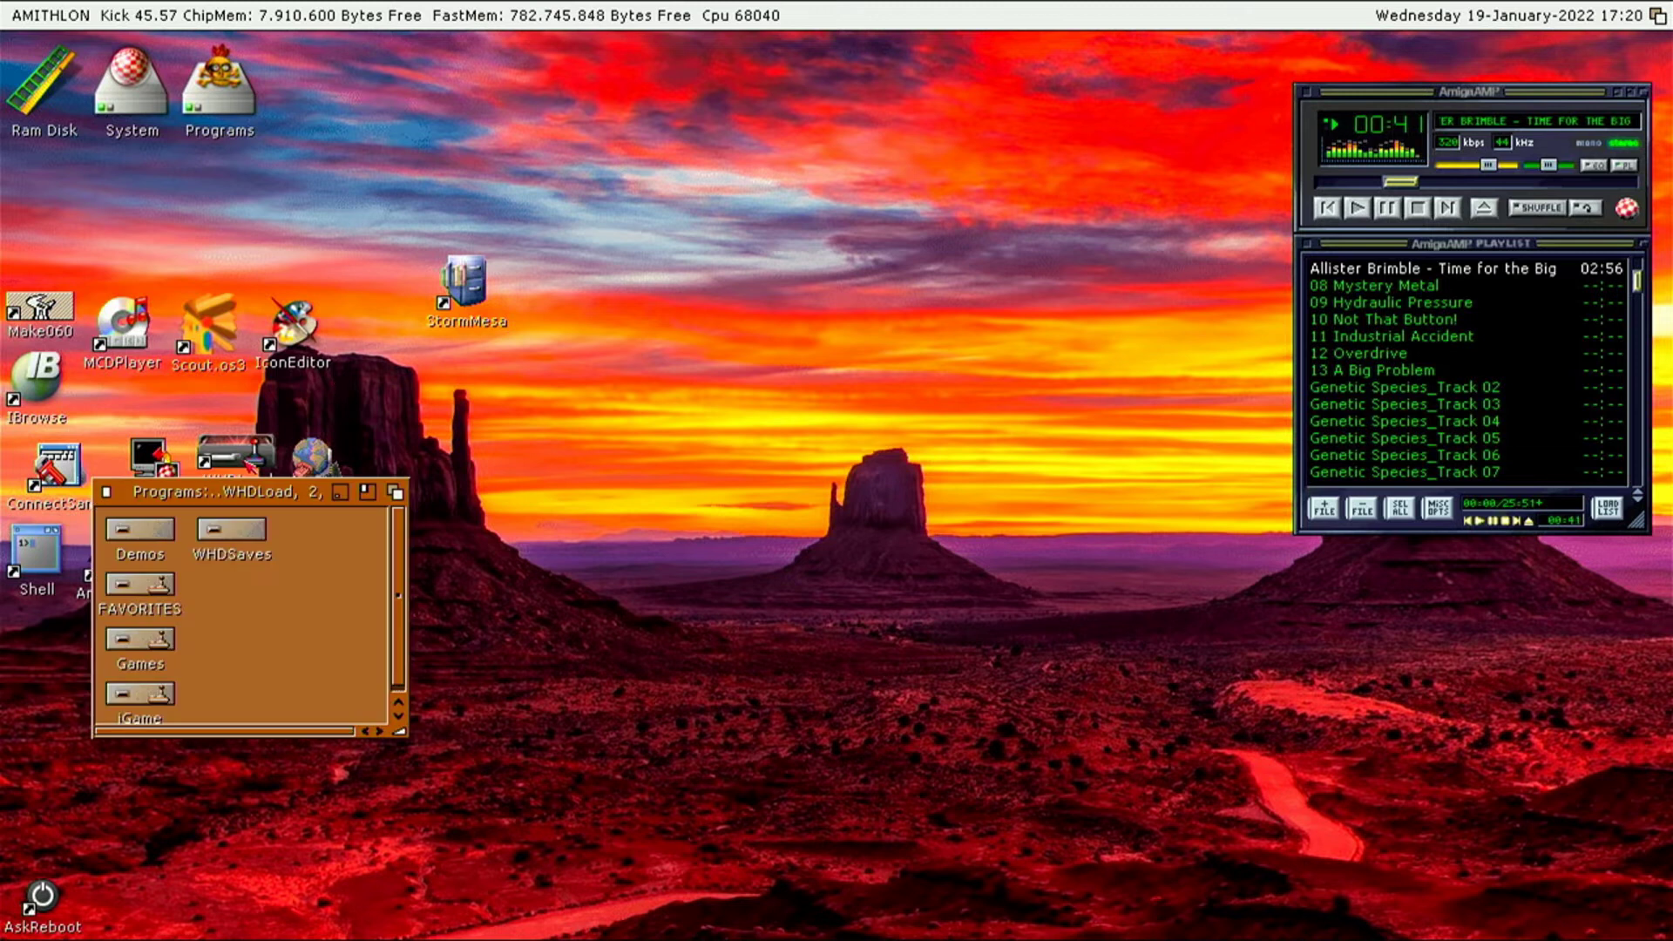
double_click(164, 601)
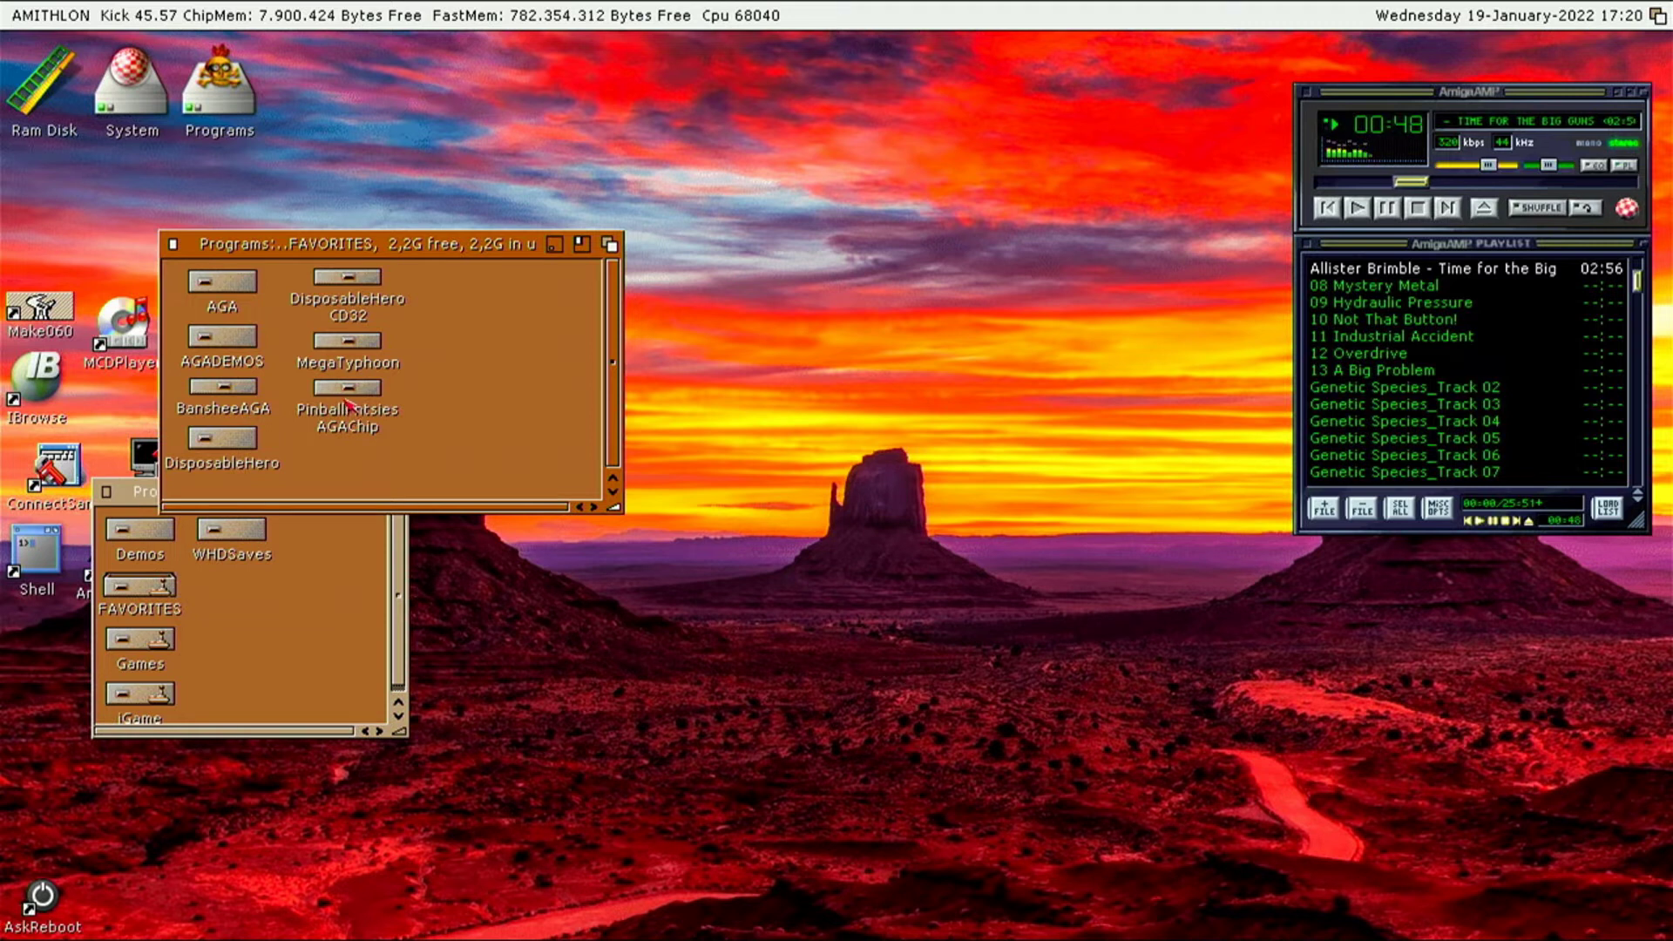
double_click(340, 340)
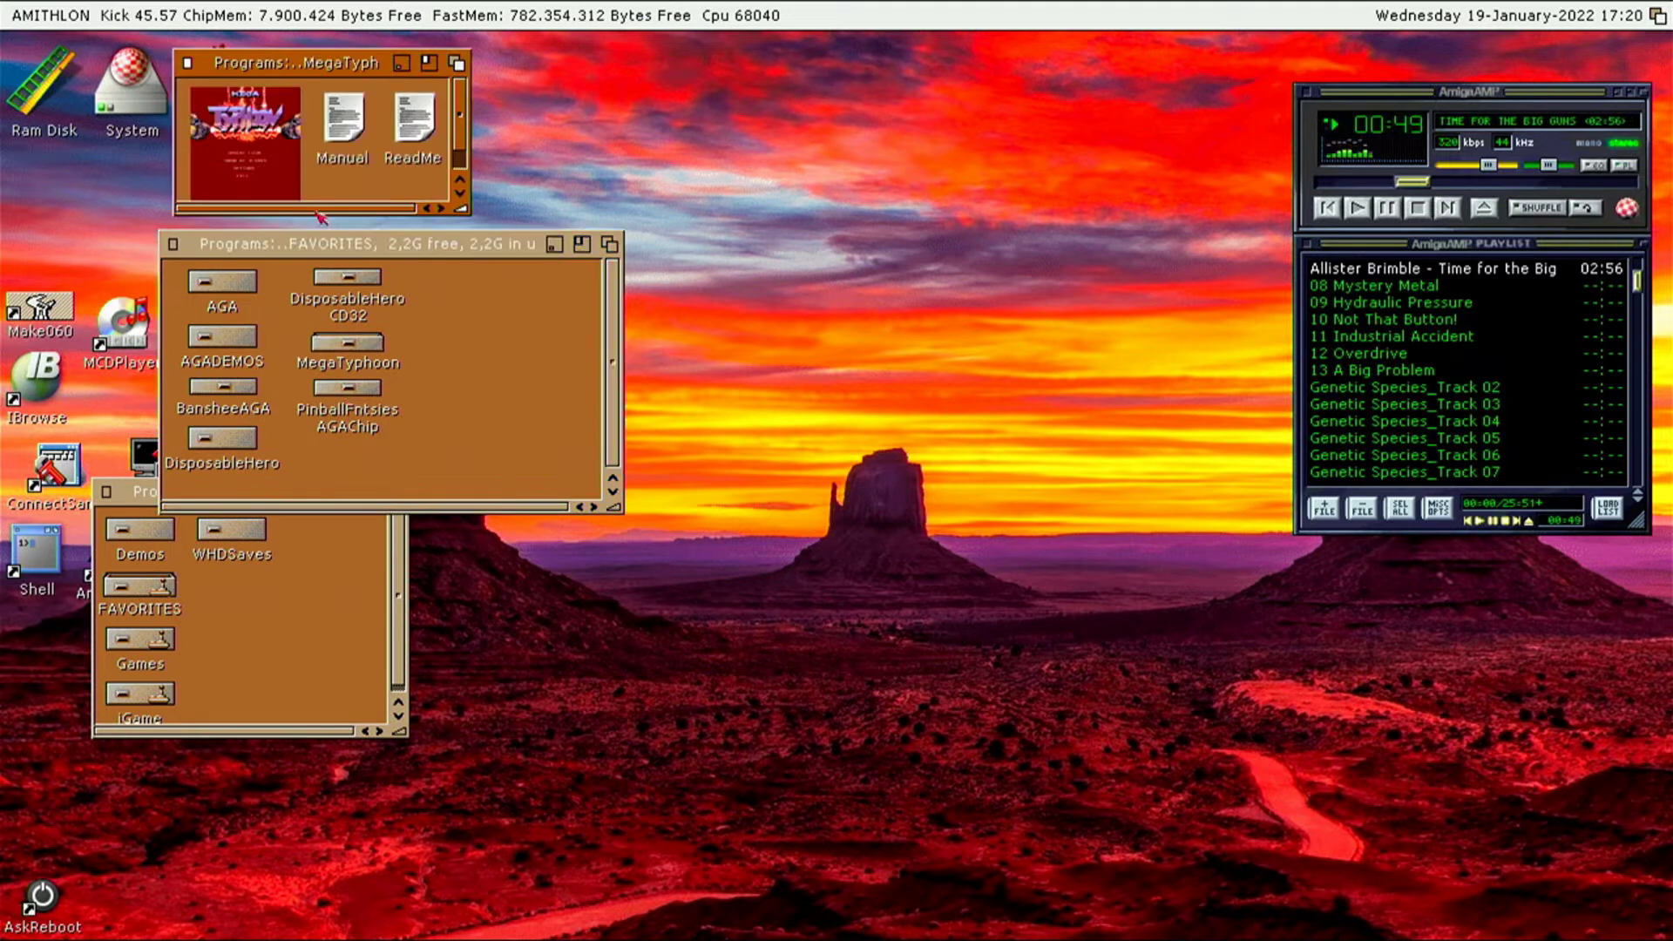
double_click(286, 168)
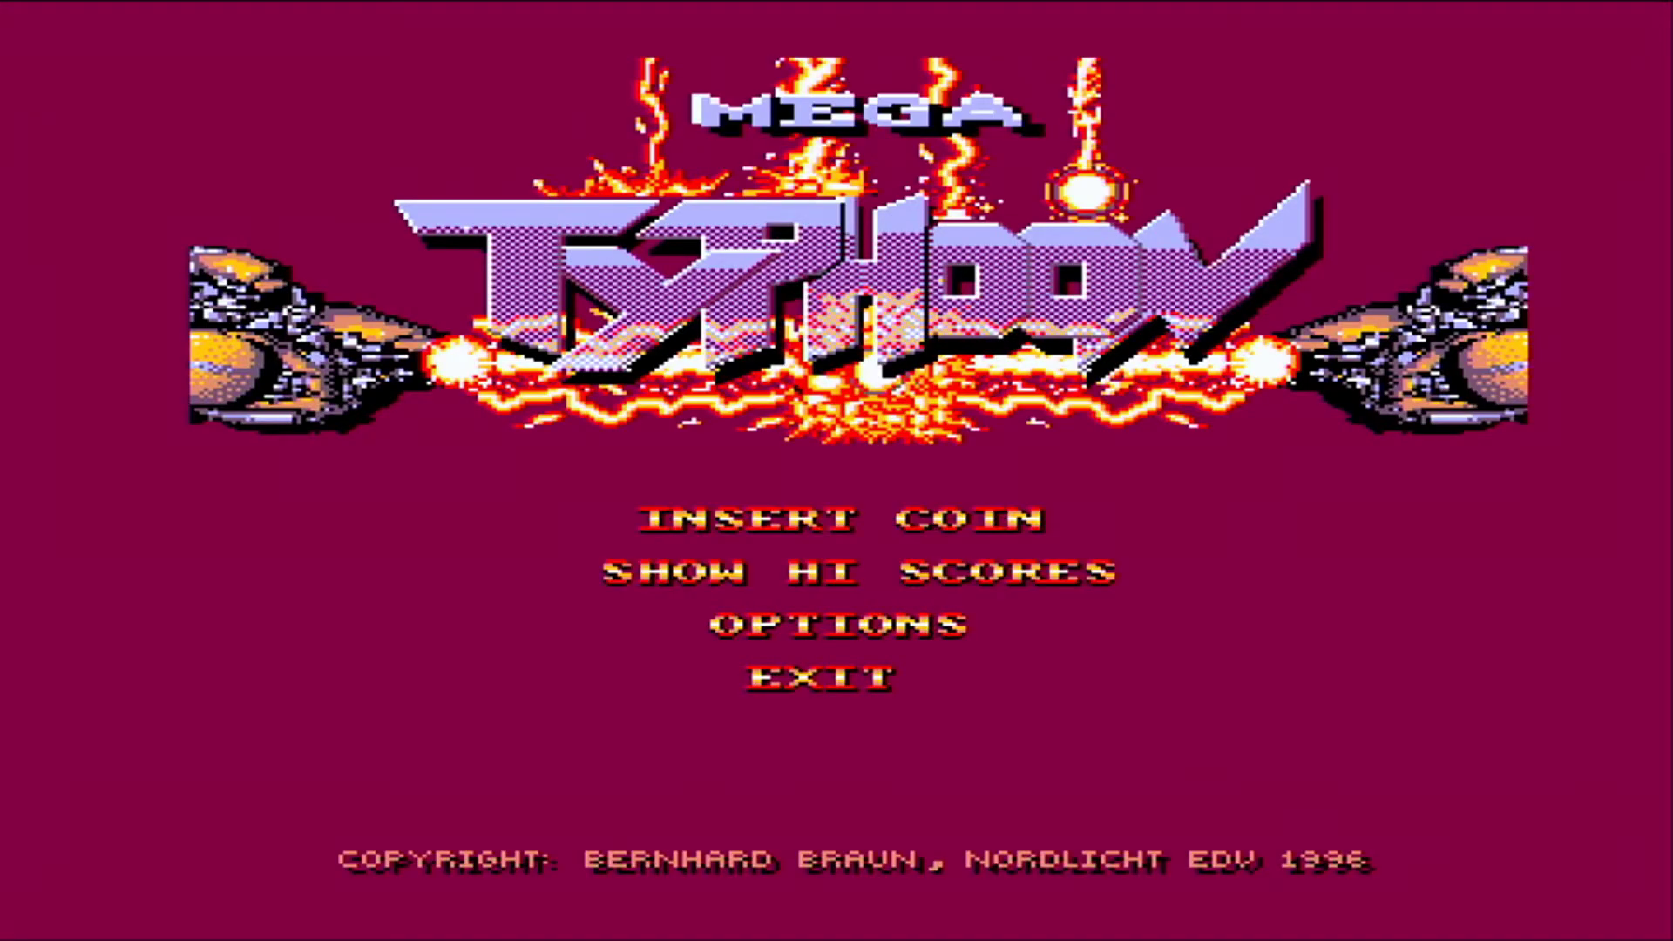
key("Return")
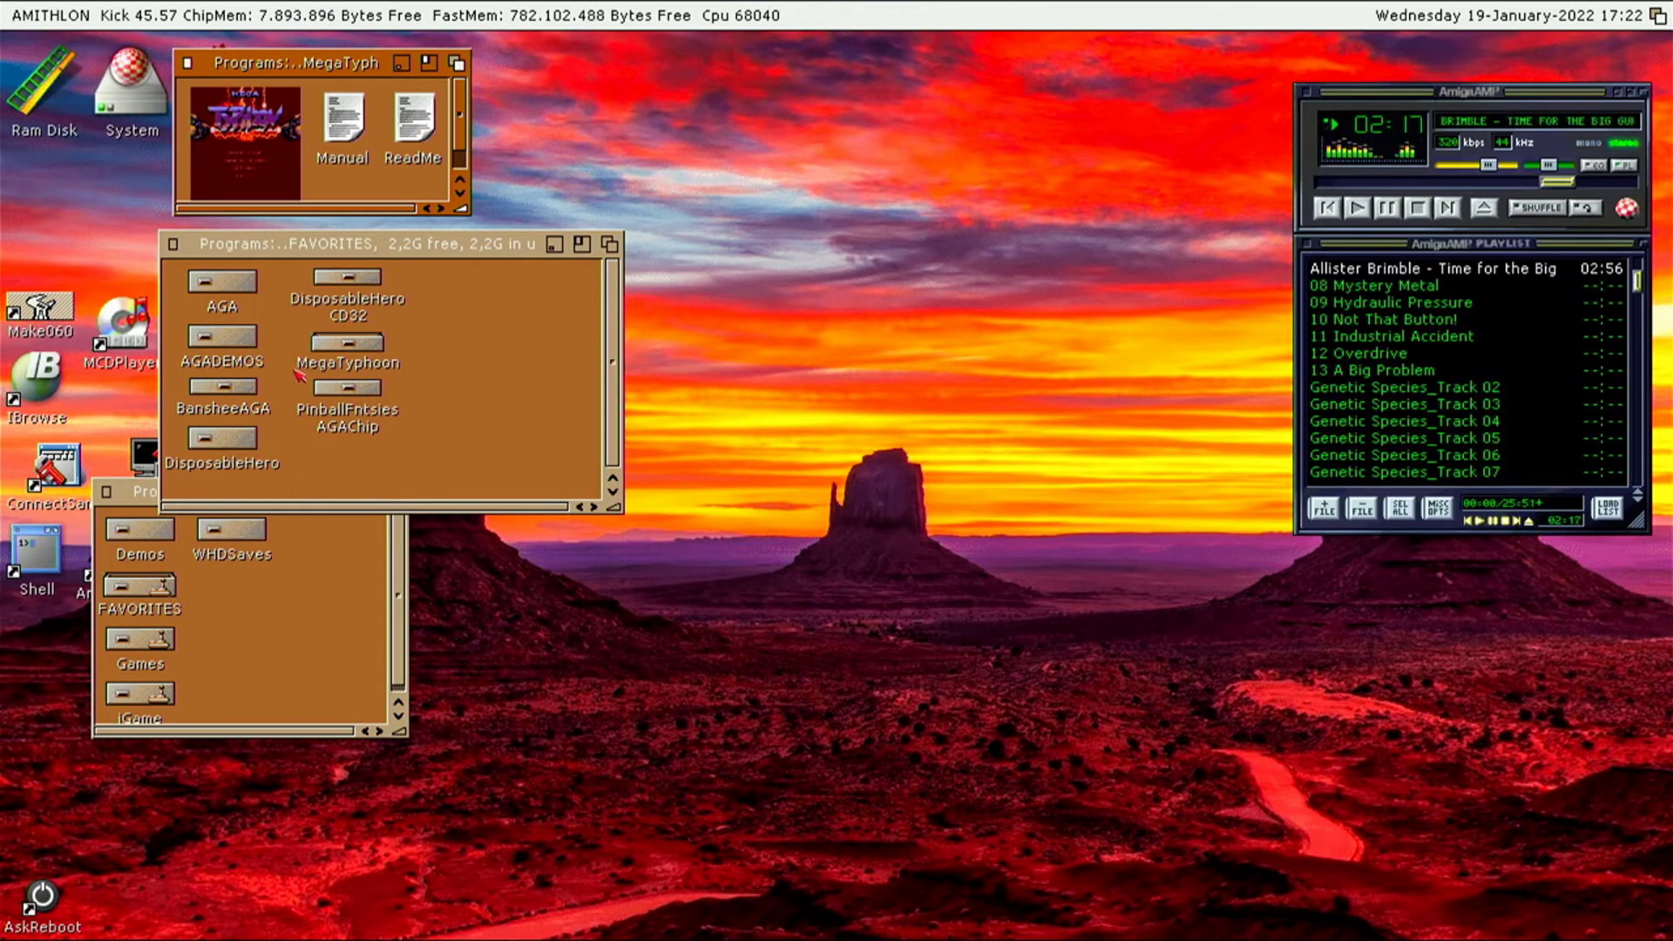
Launch the BansheeAGA game from its drawer in FAVORITES
double_click(223, 388)
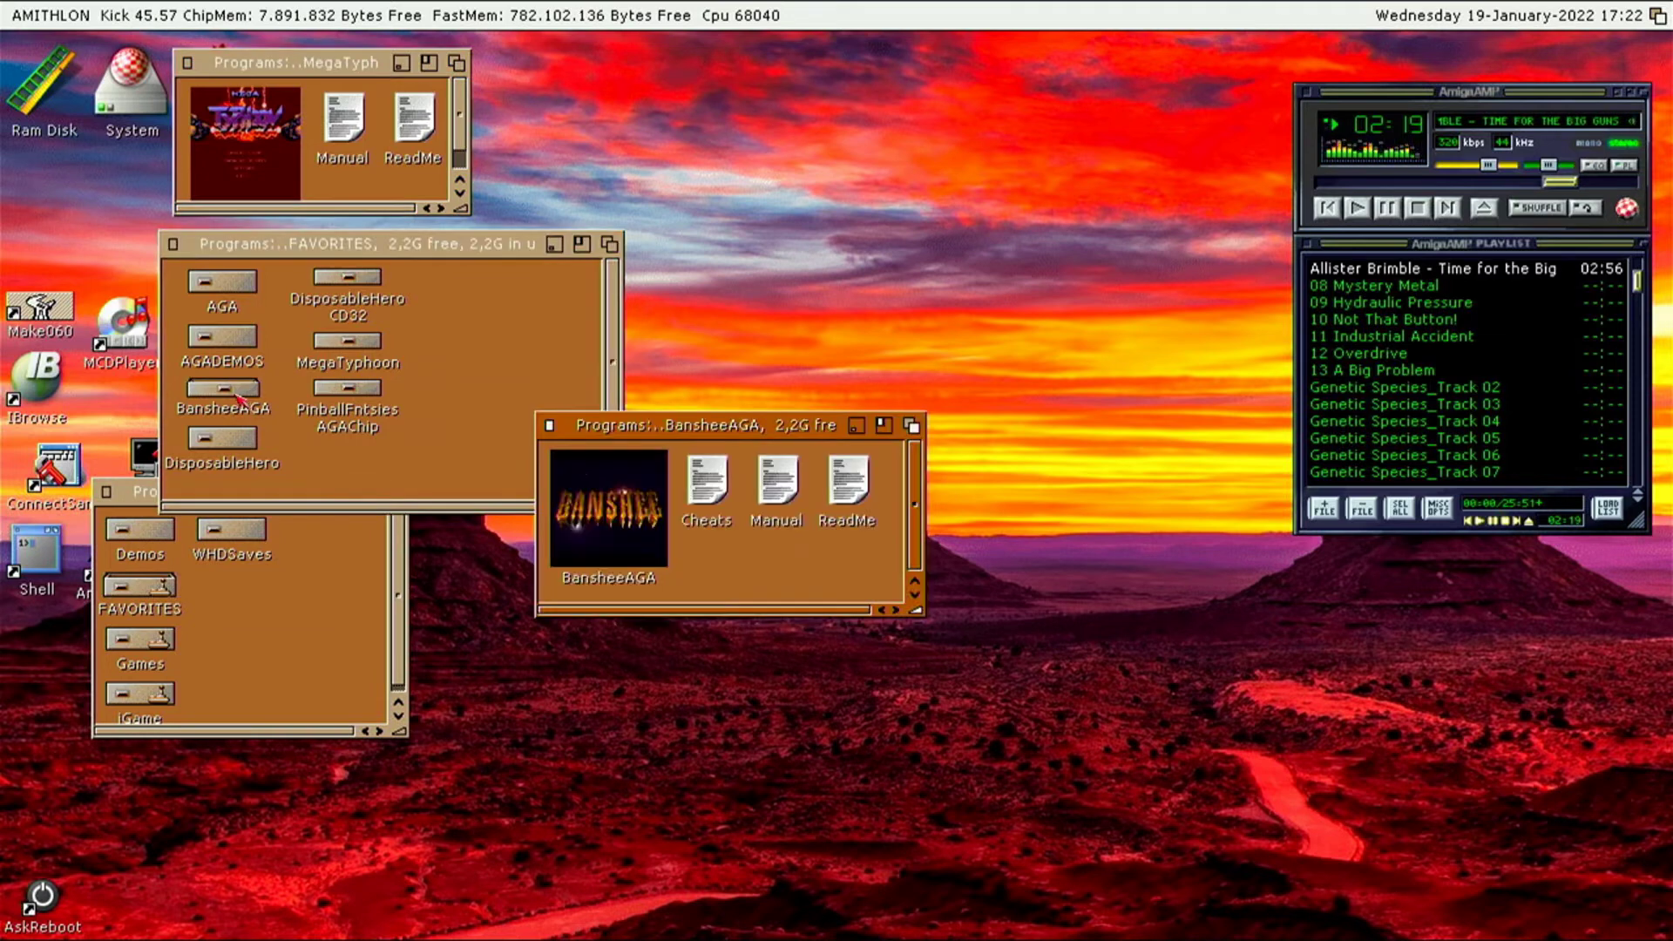
double_click(589, 476)
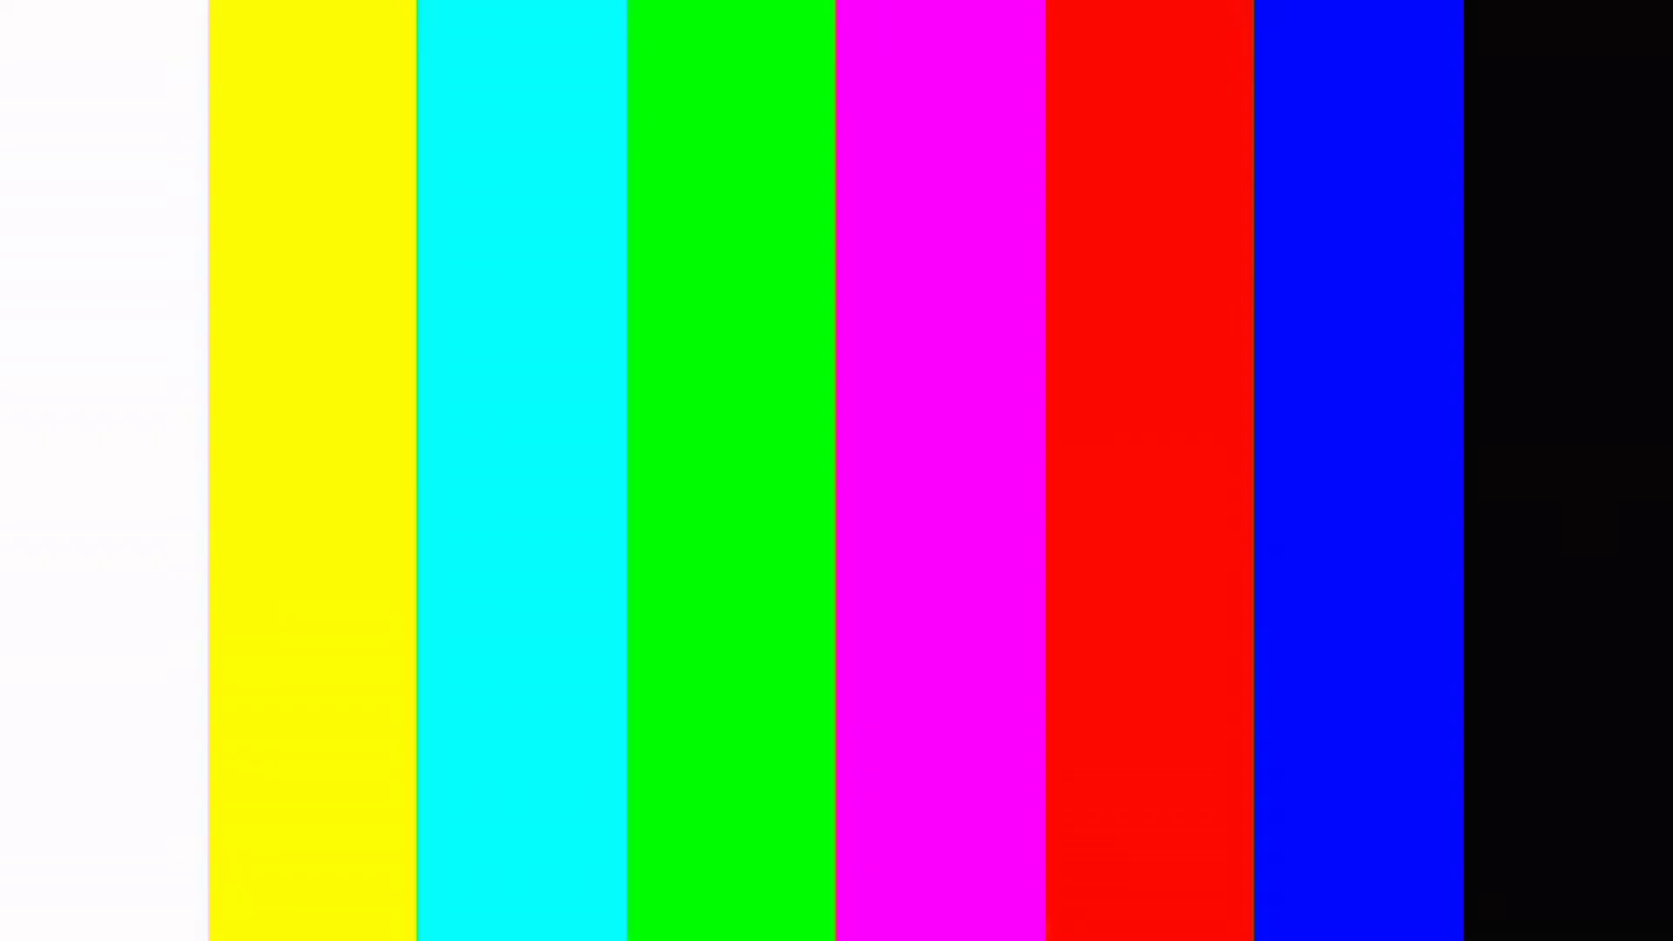